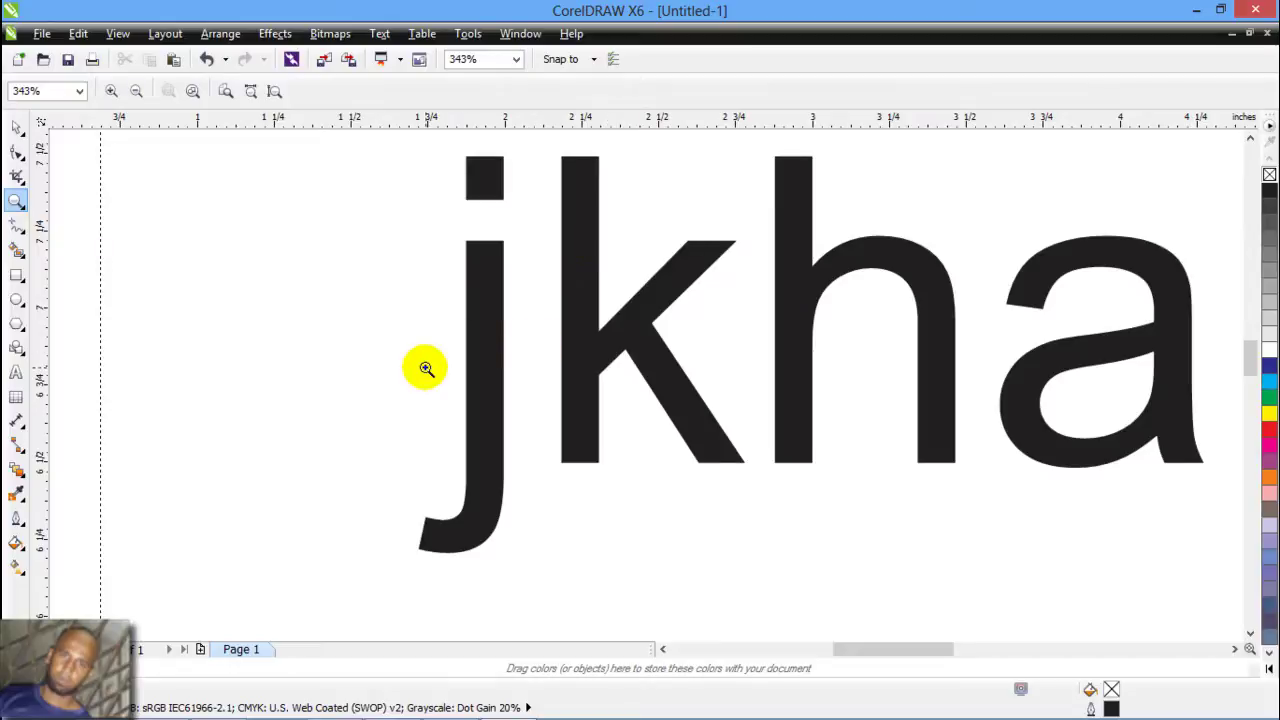
Zoom in and out around the text at magnifications between 19% and 600% to compare views.
scroll(425, 368, down, 4)
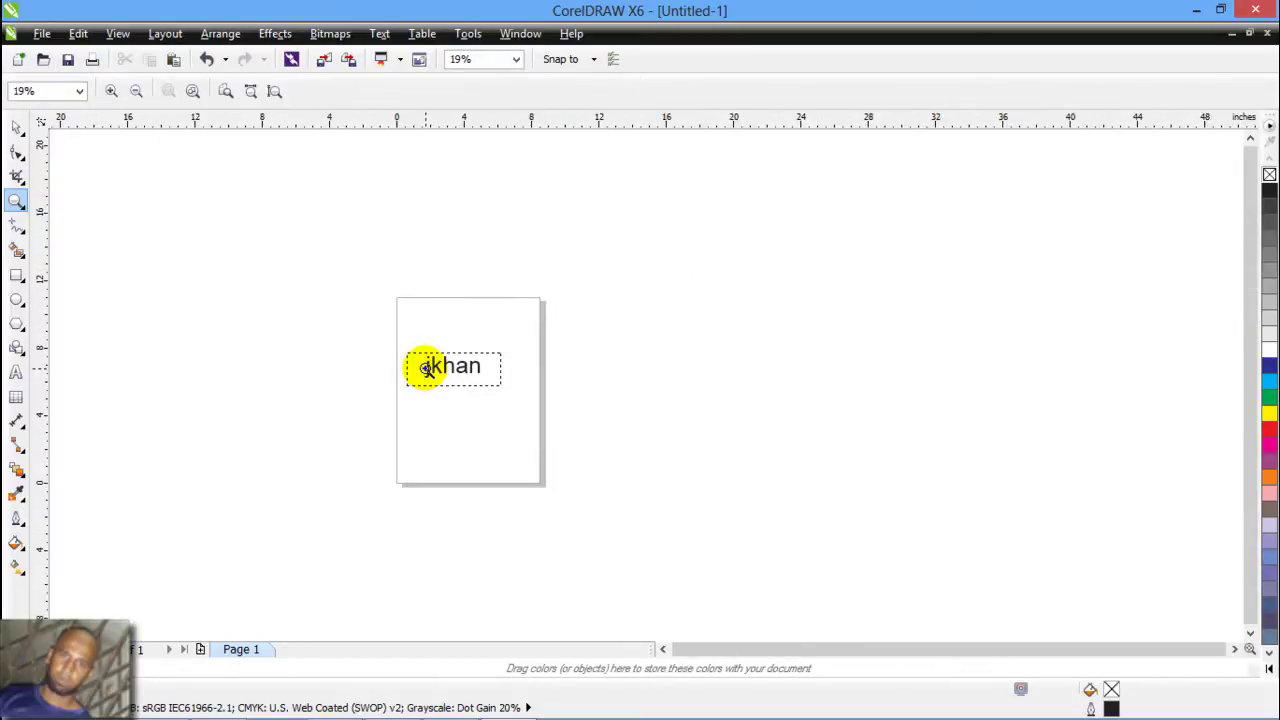
scroll(426, 368, up, 5)
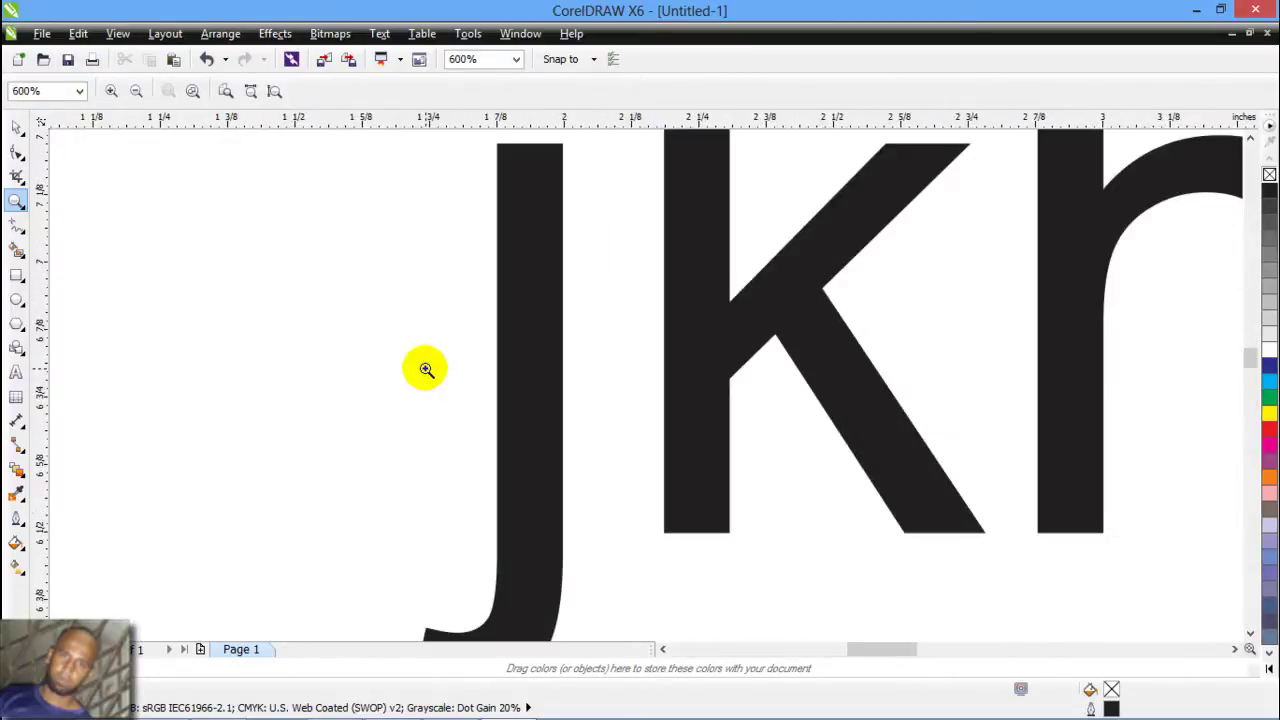
scroll(426, 368, up, 1)
scroll(426, 368, down, 4)
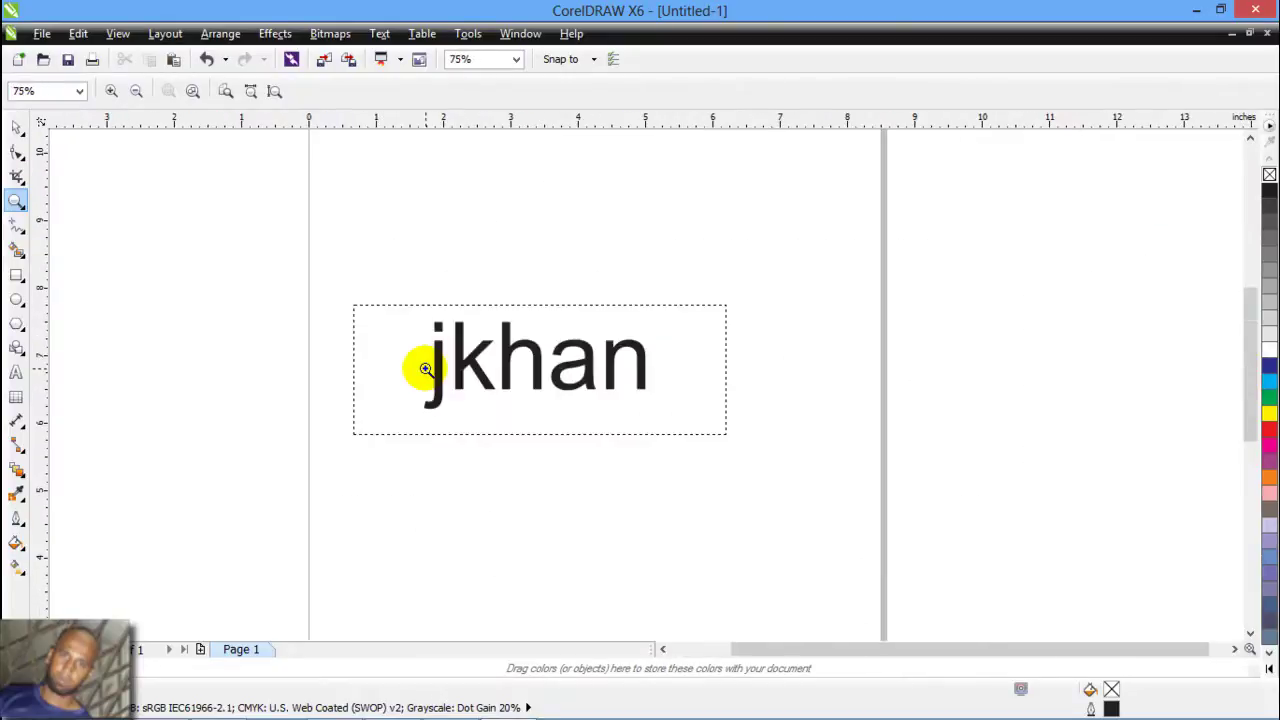
scroll(426, 368, up, 4)
scroll(426, 368, up, 1)
scroll(426, 368, down, 7)
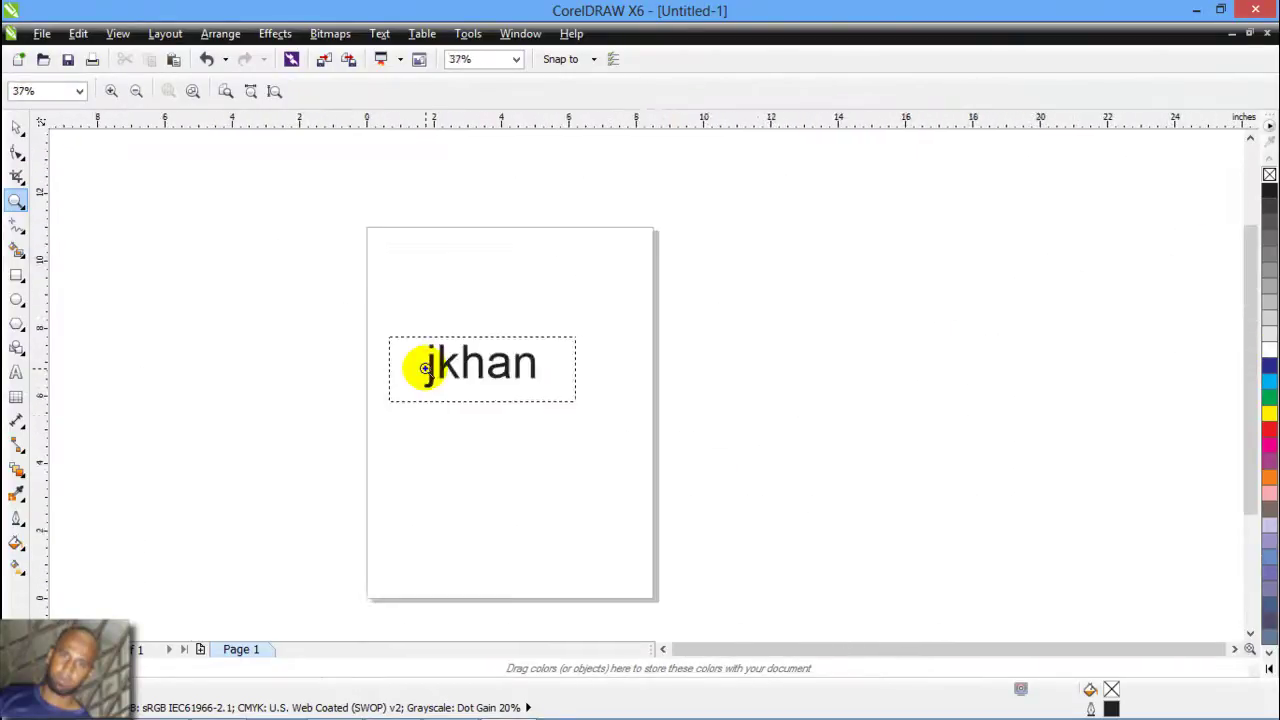
scroll(426, 368, up, 3)
drag(414, 394, 486, 366)
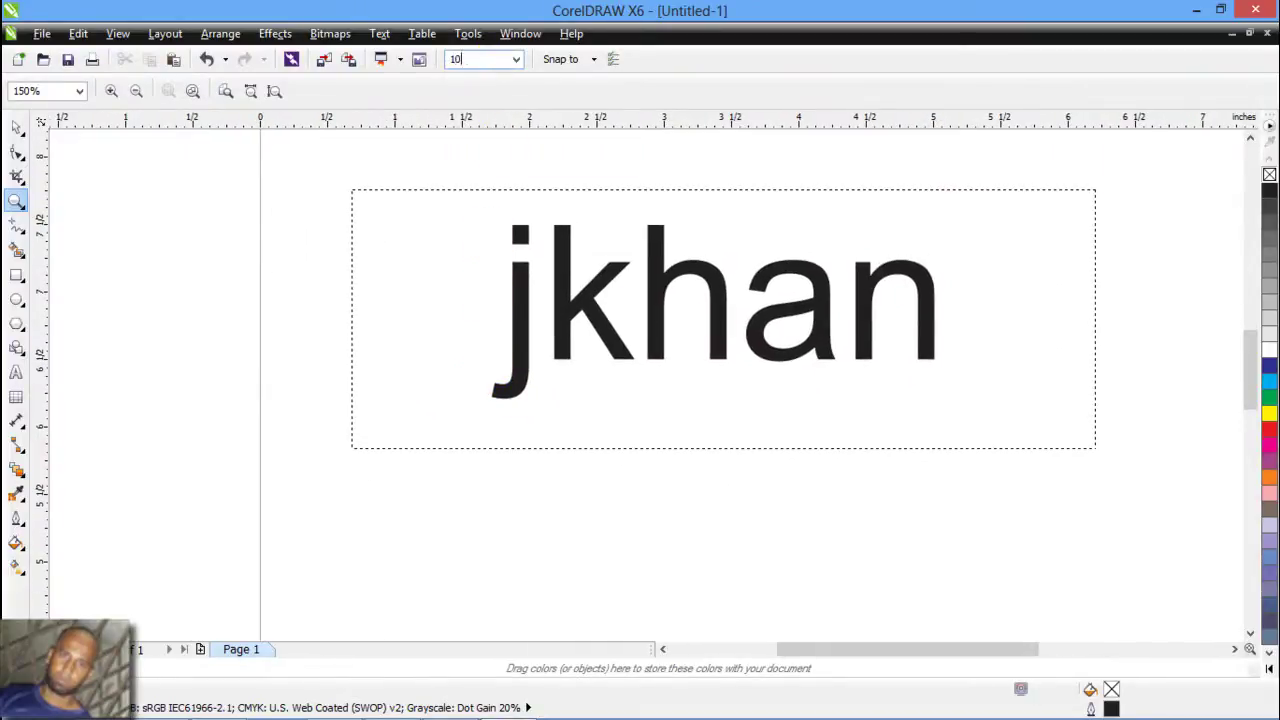
Set the document's zoom level to exactly 100%.
click(489, 59)
text(100)
key(Return)
Zoom out and back in around the page to view it at levels between 25% and 100%.
scroll(491, 343, down, 1)
scroll(534, 362, down, 1)
drag(549, 380, 618, 401)
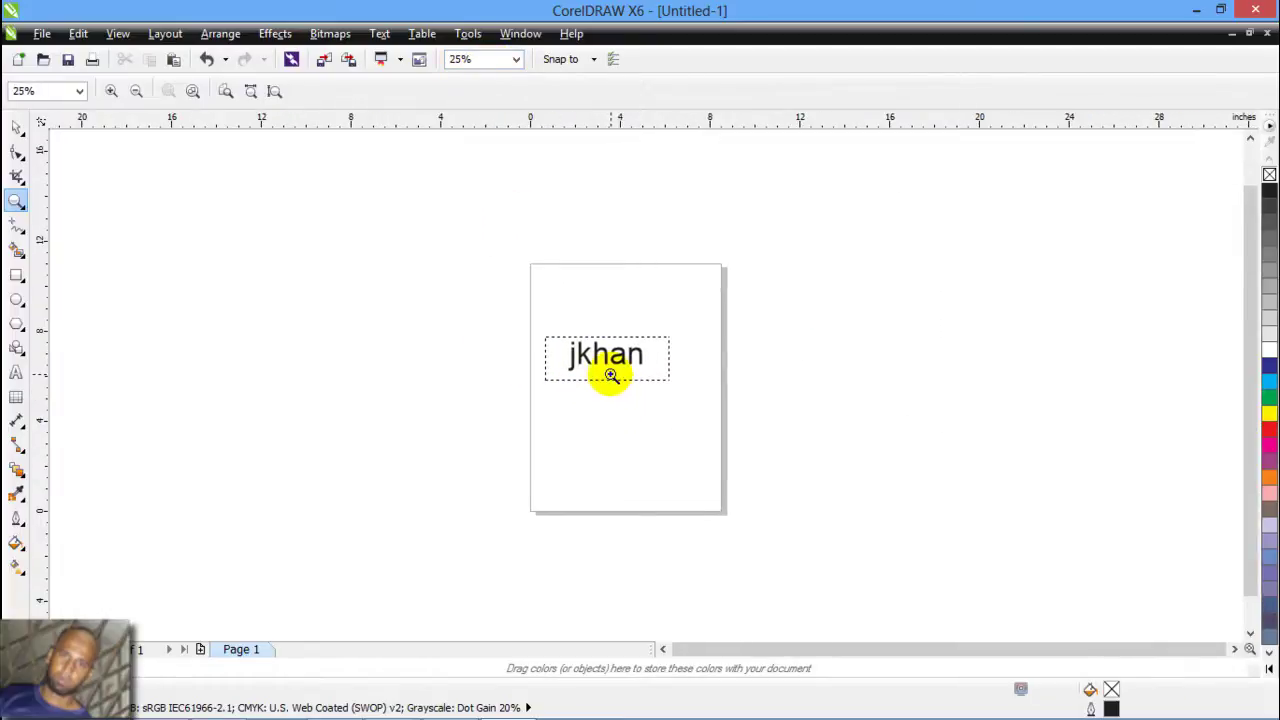
click(611, 375)
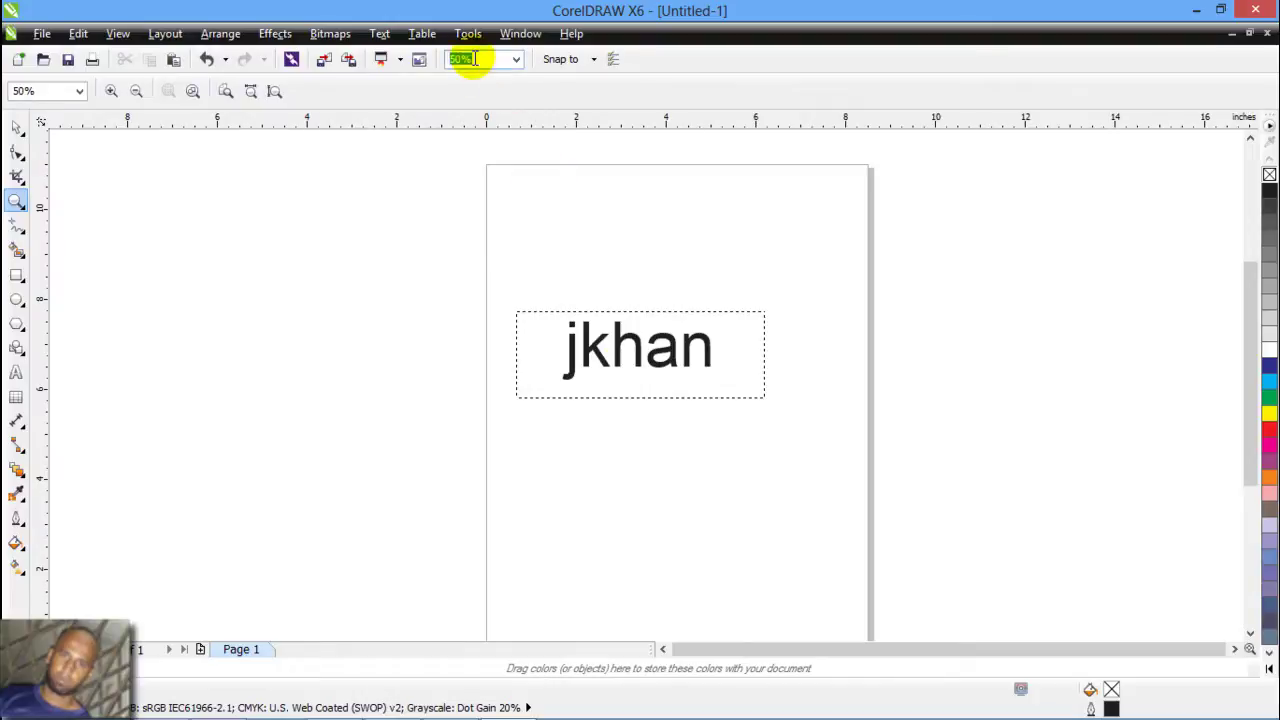
click(506, 195)
scroll(451, 337, down, 3)
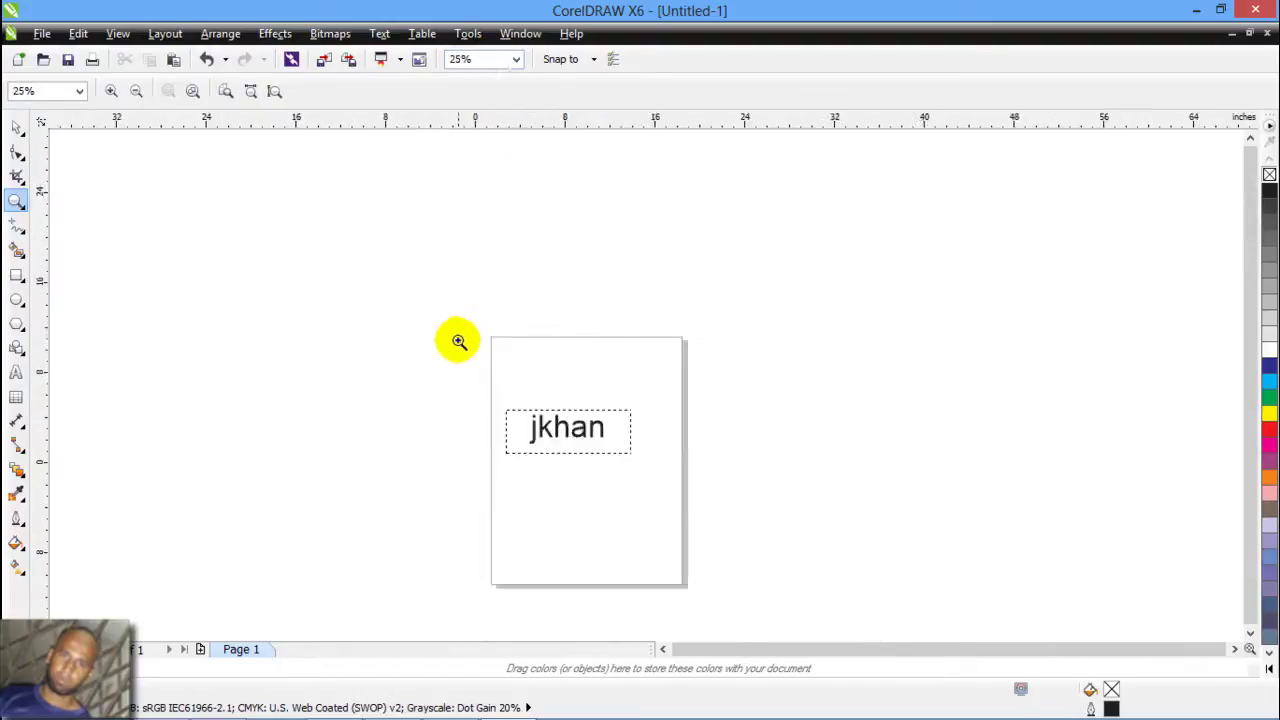
scroll(457, 366, up, 2)
scroll(530, 380, left, 2)
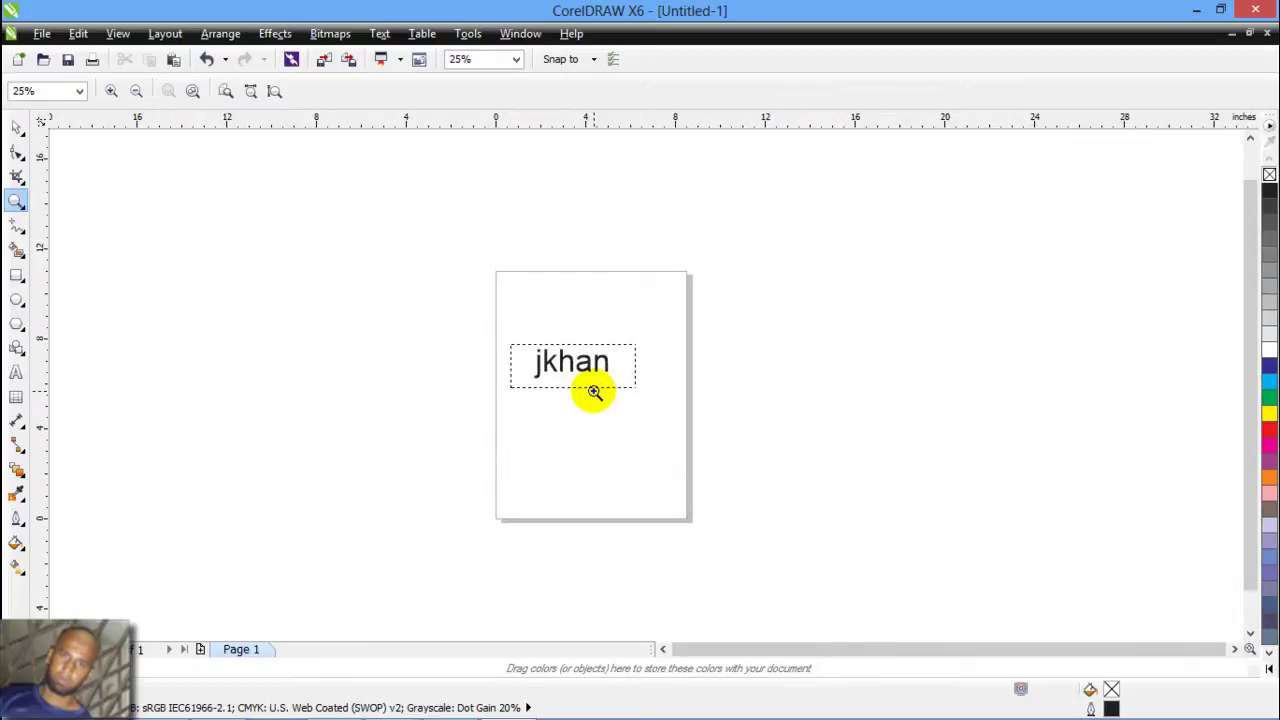
scroll(594, 391, up, 1)
scroll(594, 391, up, 1)
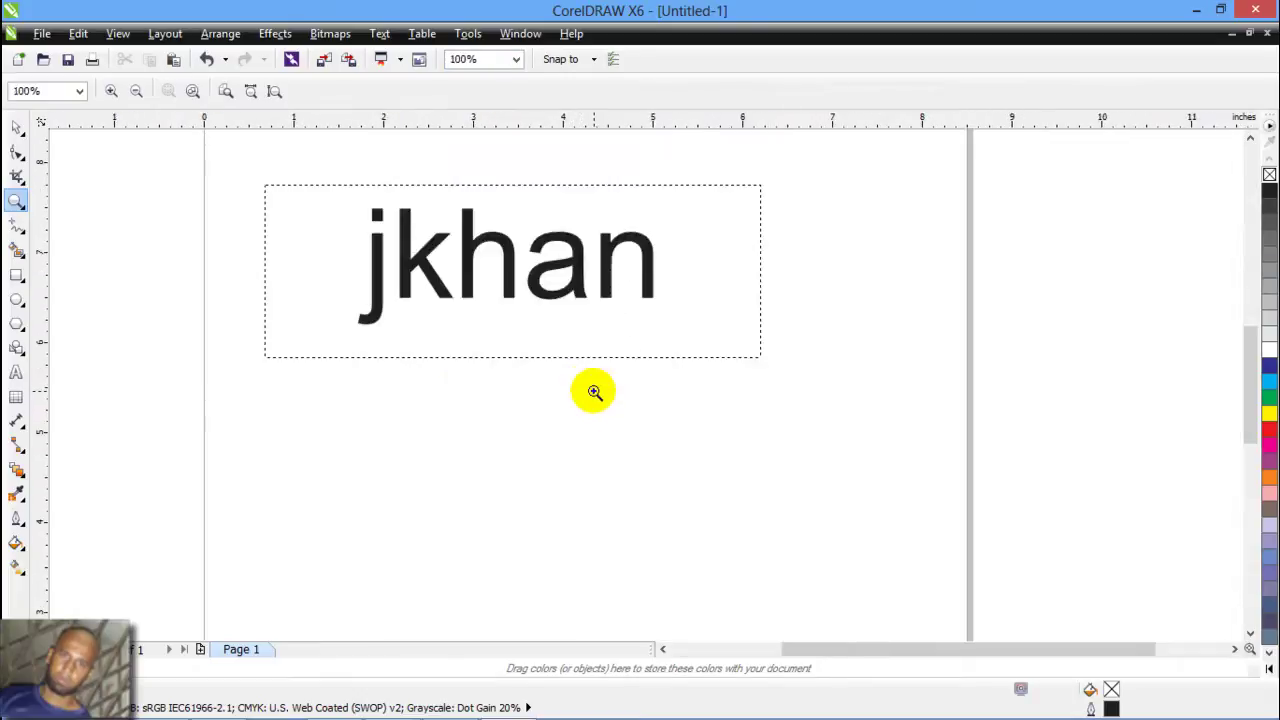
scroll(594, 391, down, 1)
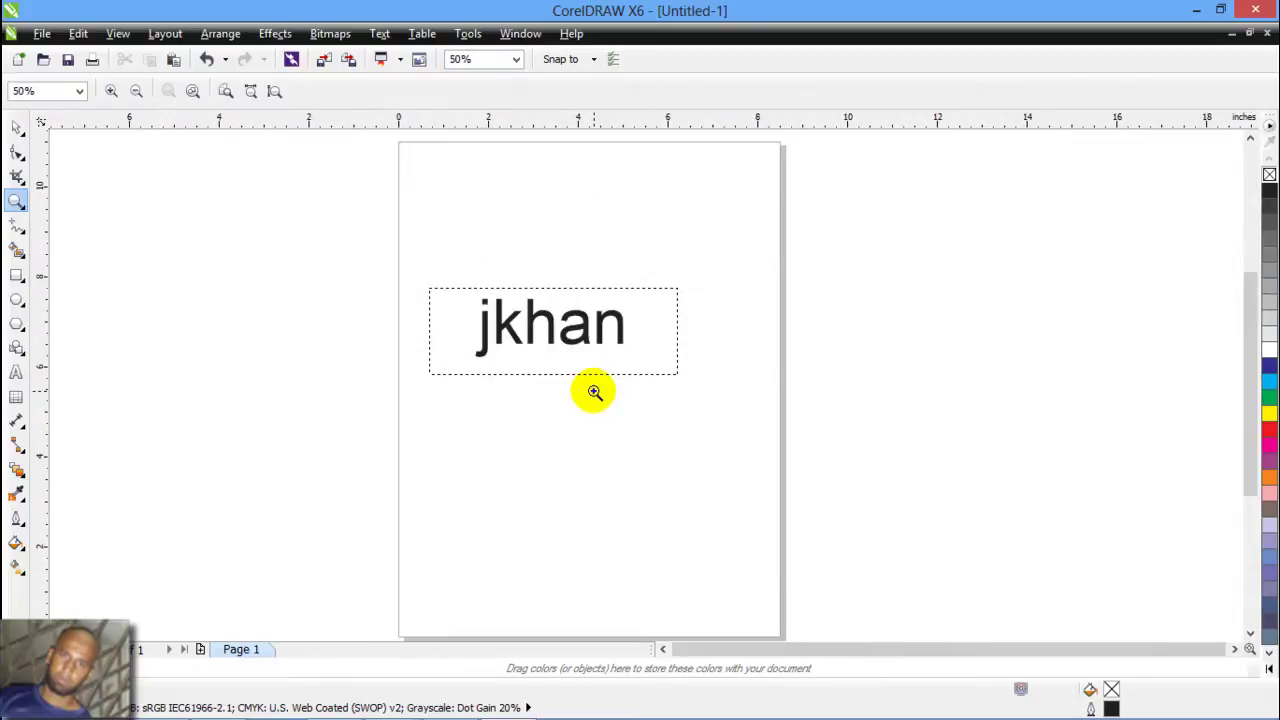
Magnify the text in doubling increments with the Zoom tool up to 200%.
click(594, 391)
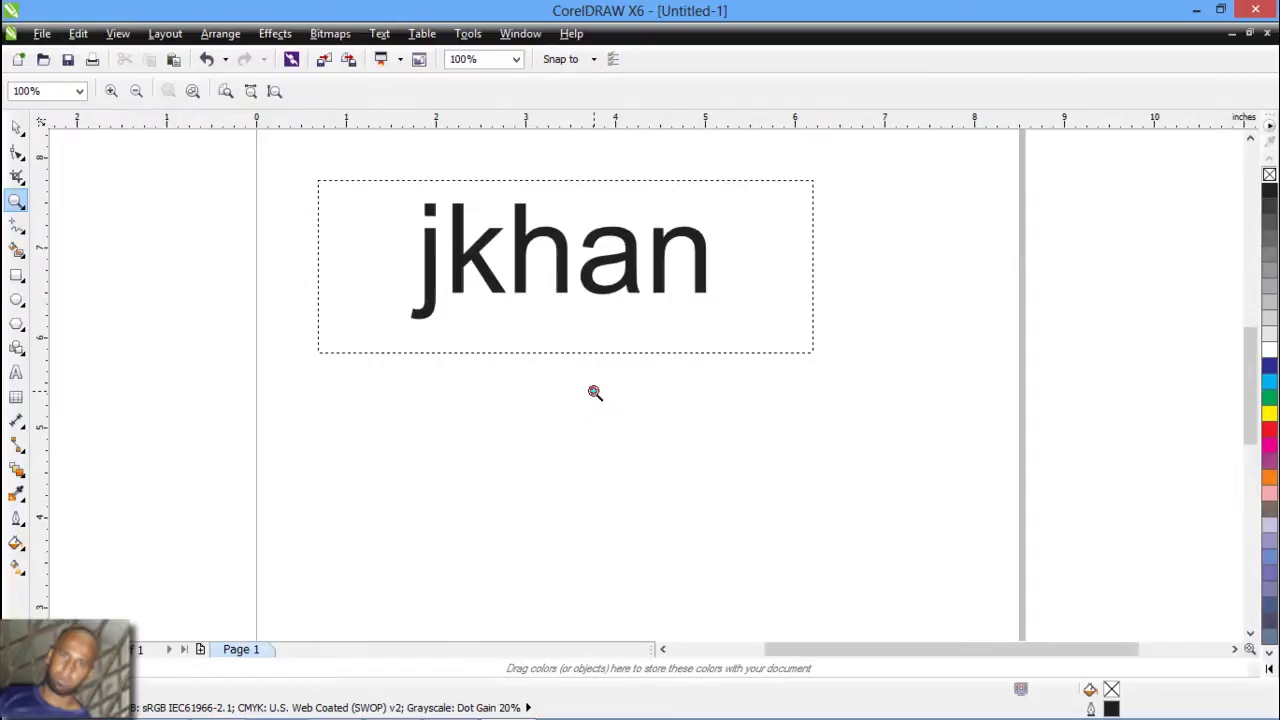
click(594, 391)
drag(490, 216, 494, 423)
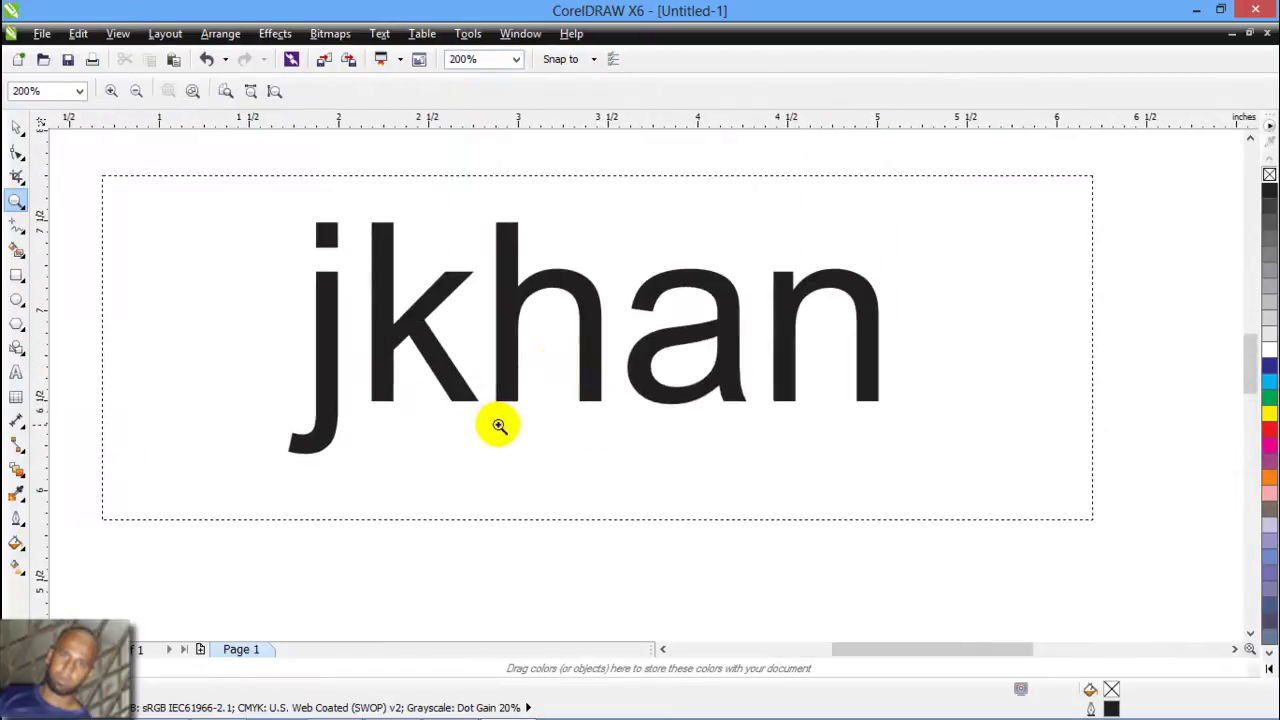
Zoom out from the text in halving increments with the Zoom tool down to 12%.
right_click(571, 335)
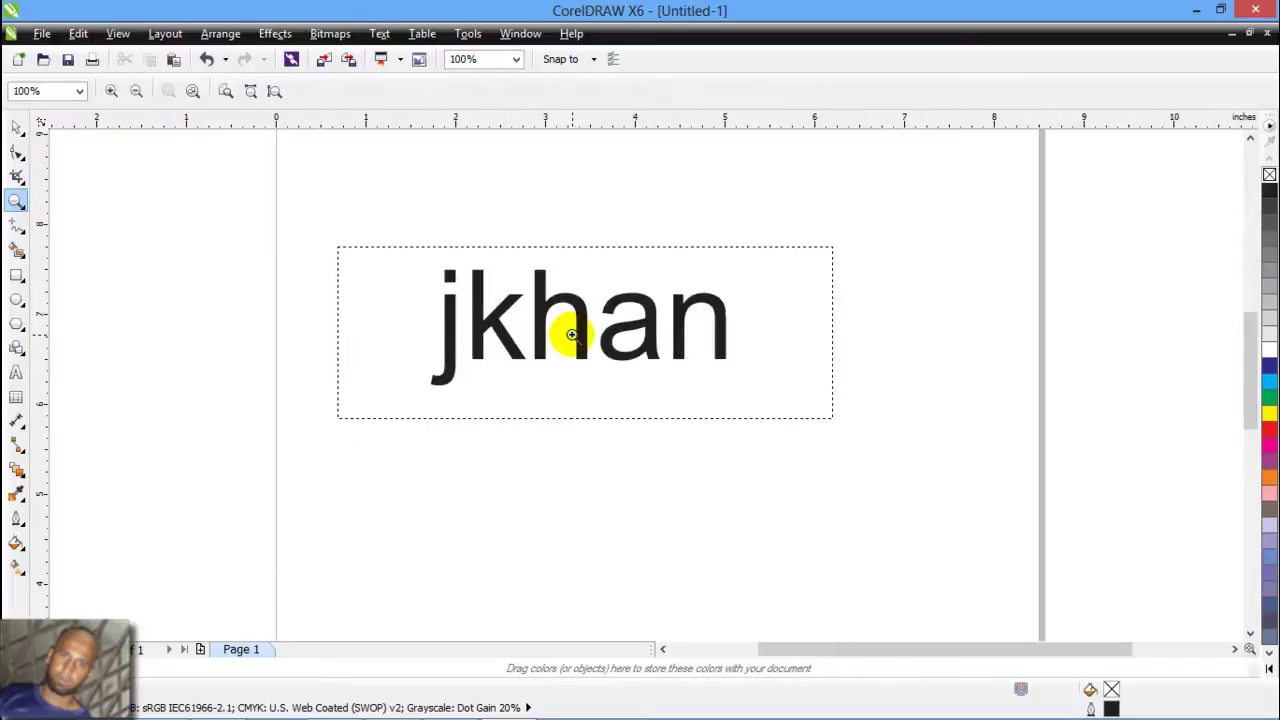
right_click(571, 335)
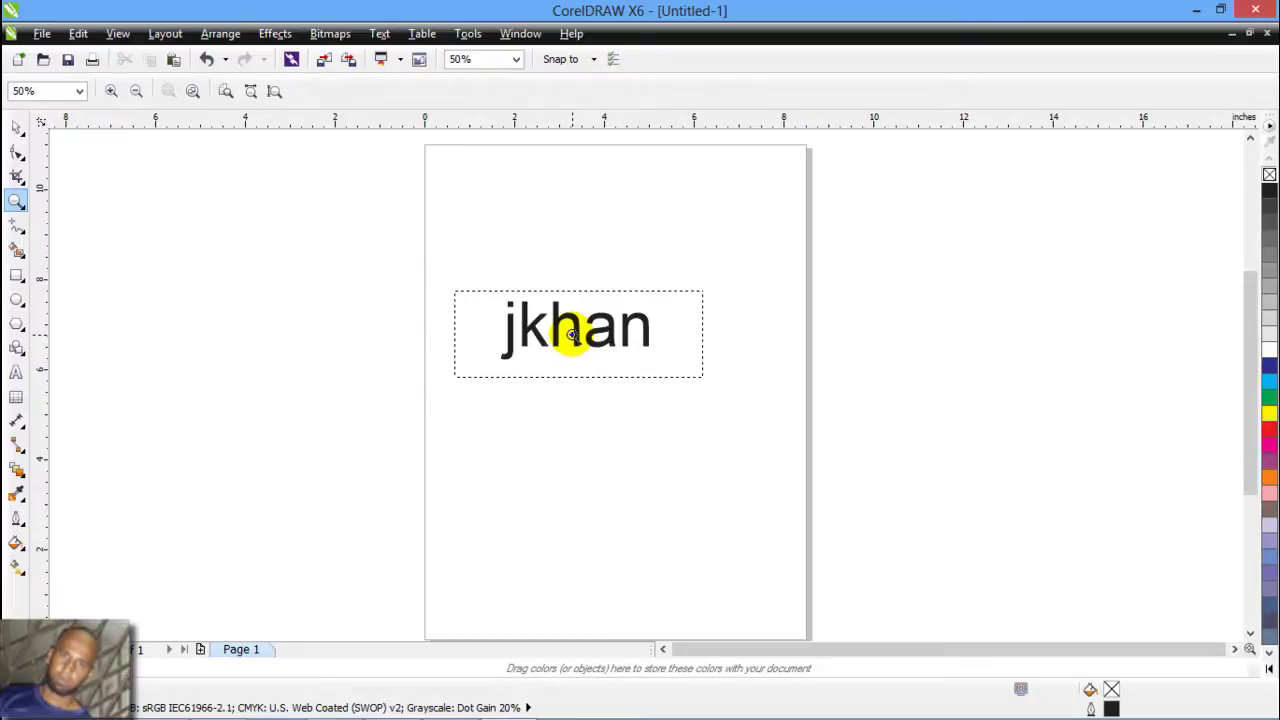
right_click(571, 335)
right_click(571, 335)
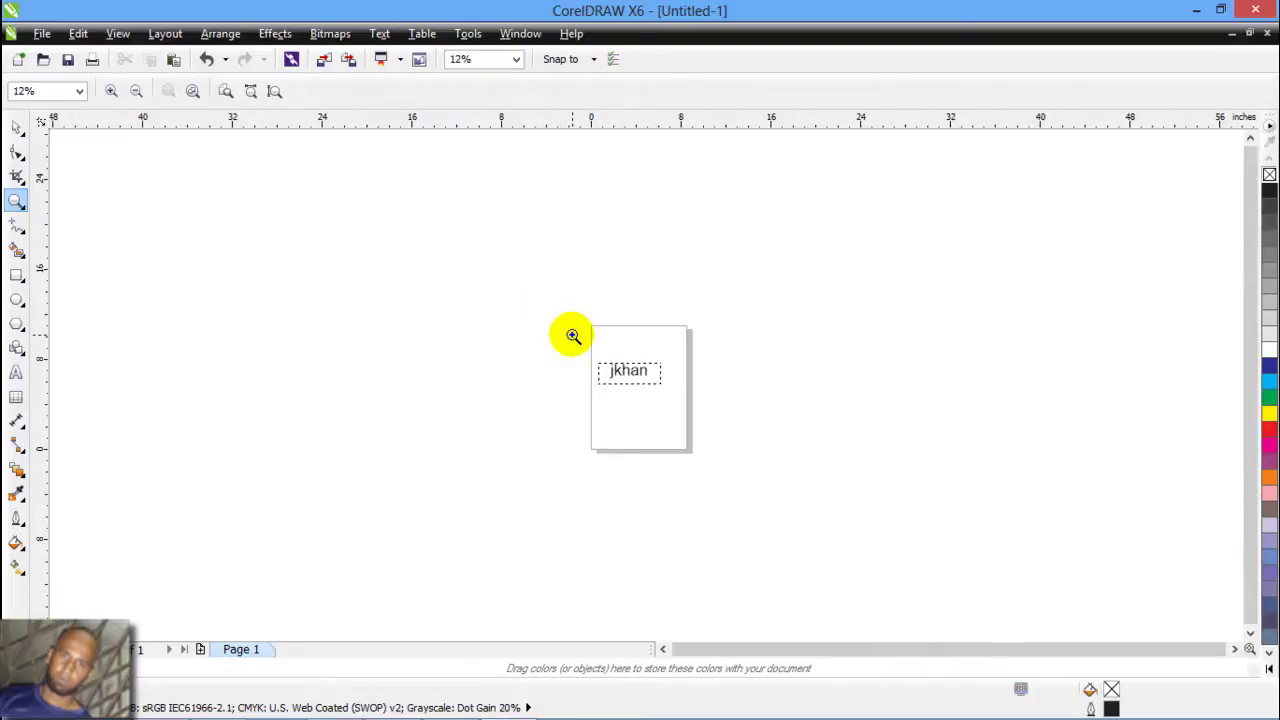
Zoom in on the small text frame with the Zoom tool up to 100%.
double_click(608, 371)
click(632, 350)
drag(632, 350, 531, 323)
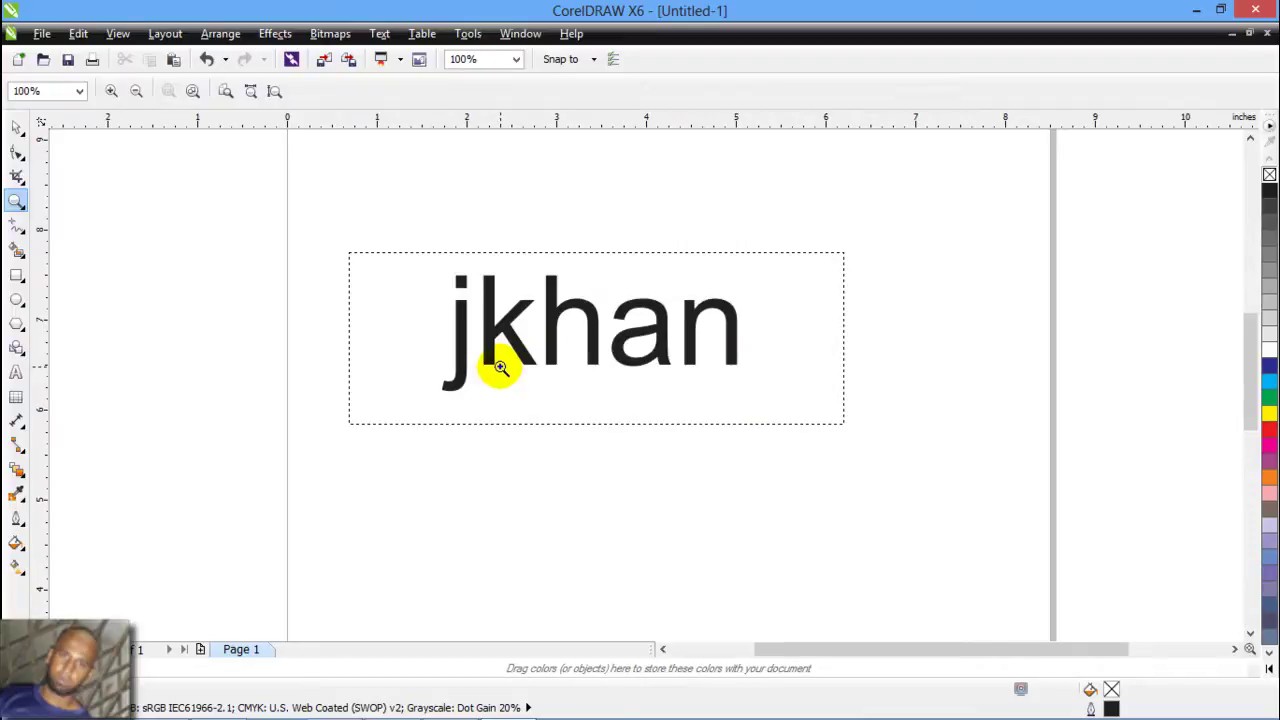
Zoom to fit all objects in the window twice, zooming out in between and finally to 125%.
key(F4)
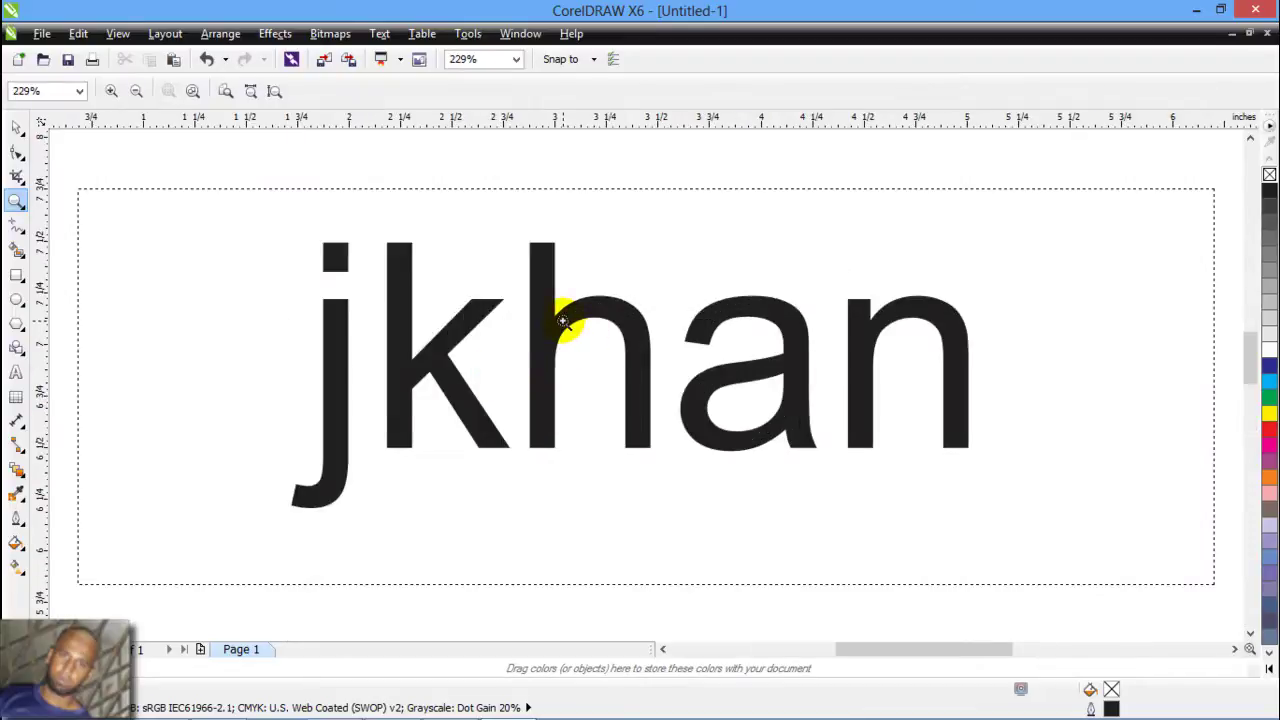
scroll(580, 449, down, 3)
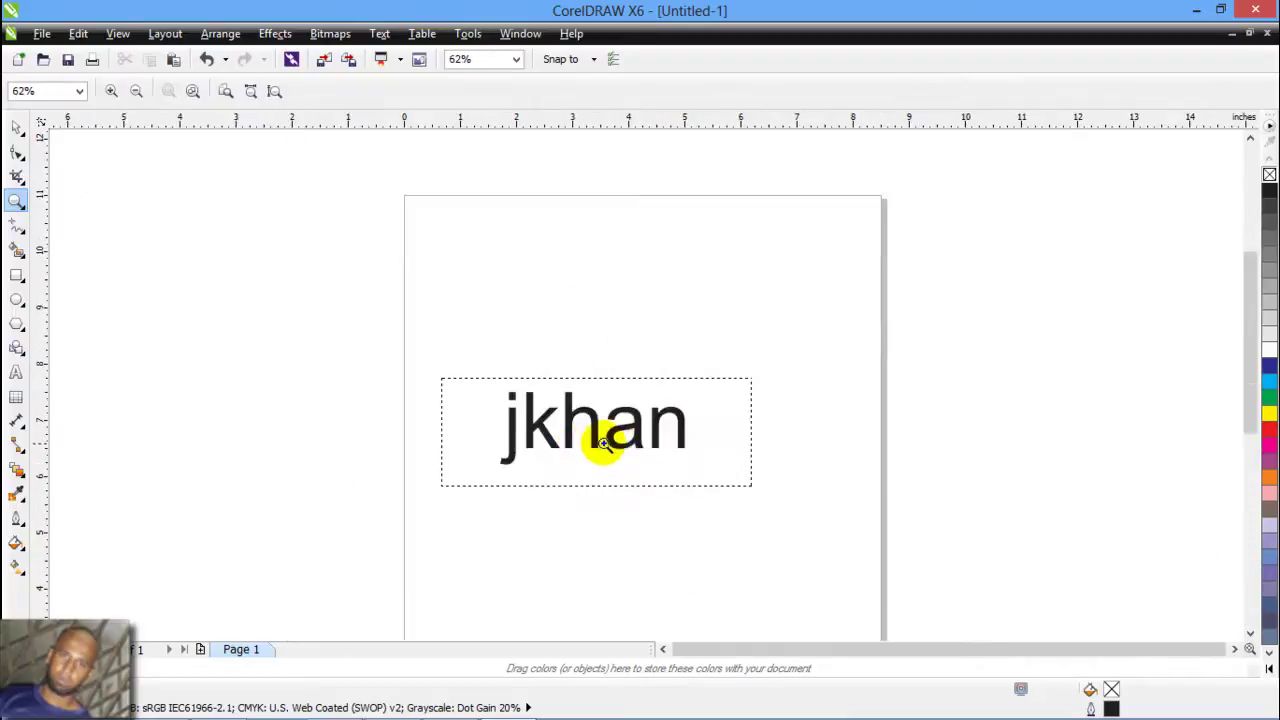
key(F4)
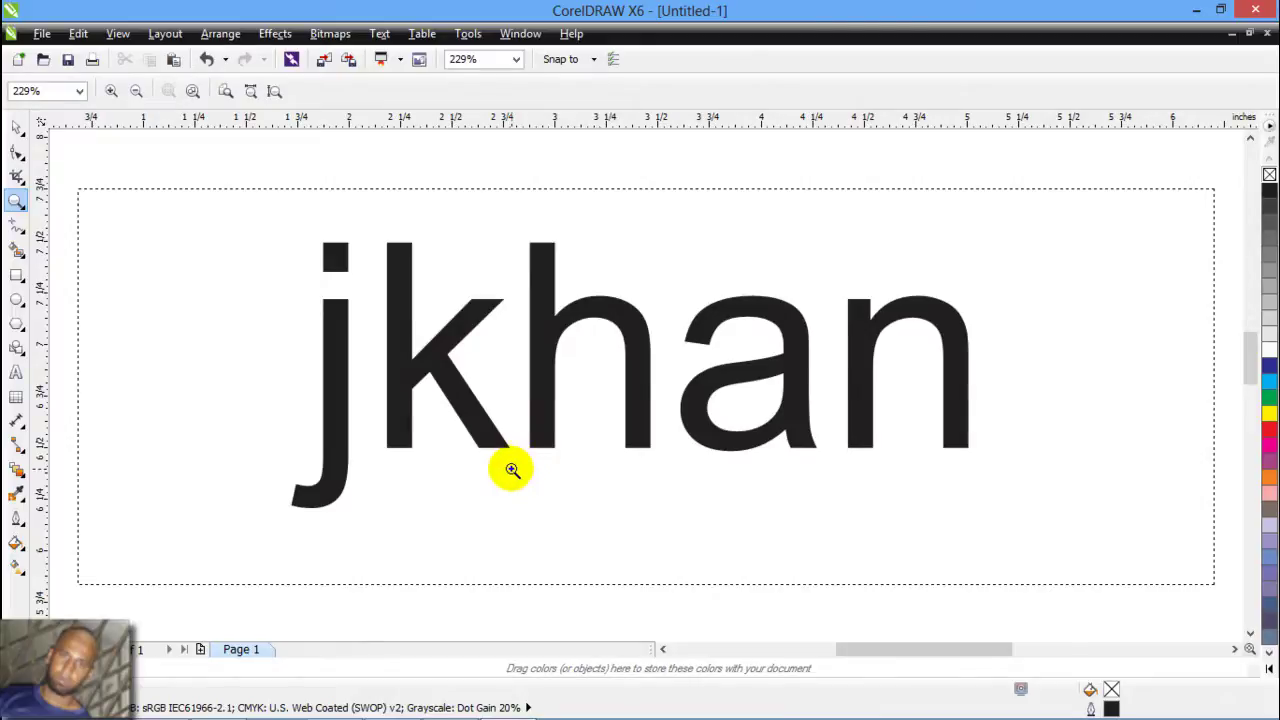
scroll(511, 470, down, 1)
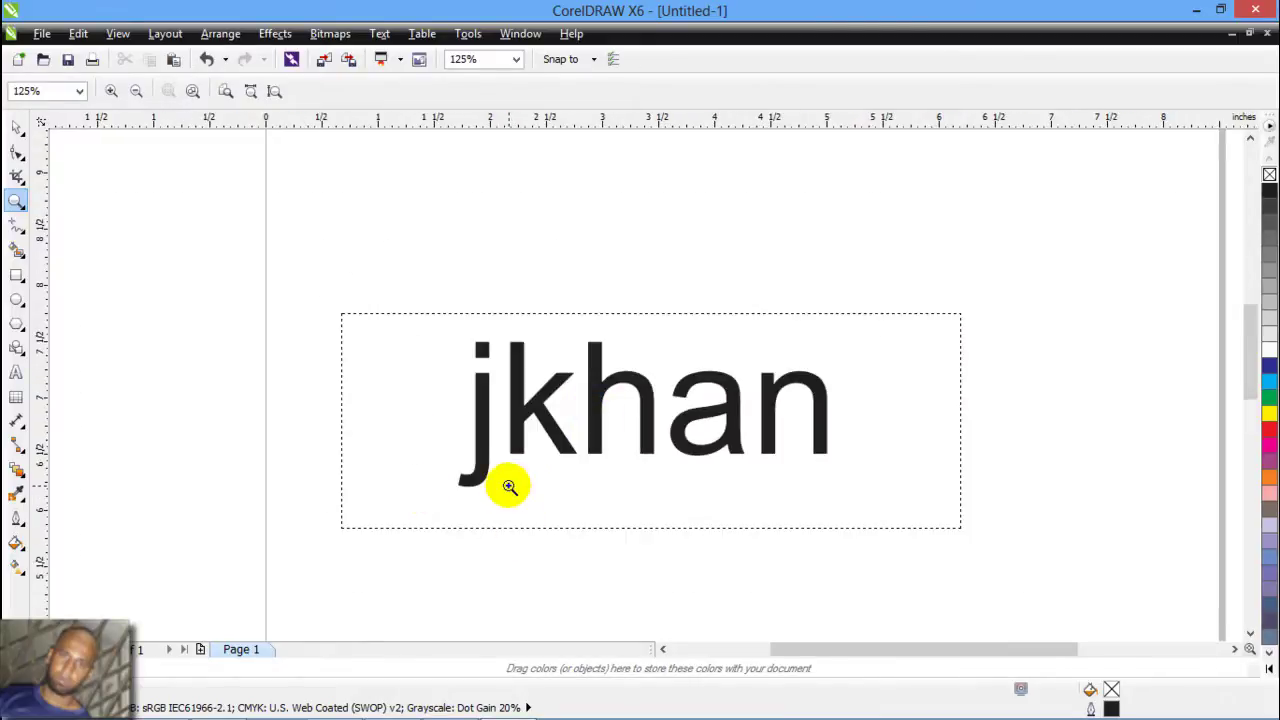
scroll(509, 486, down, 2)
scroll(513, 510, up, 2)
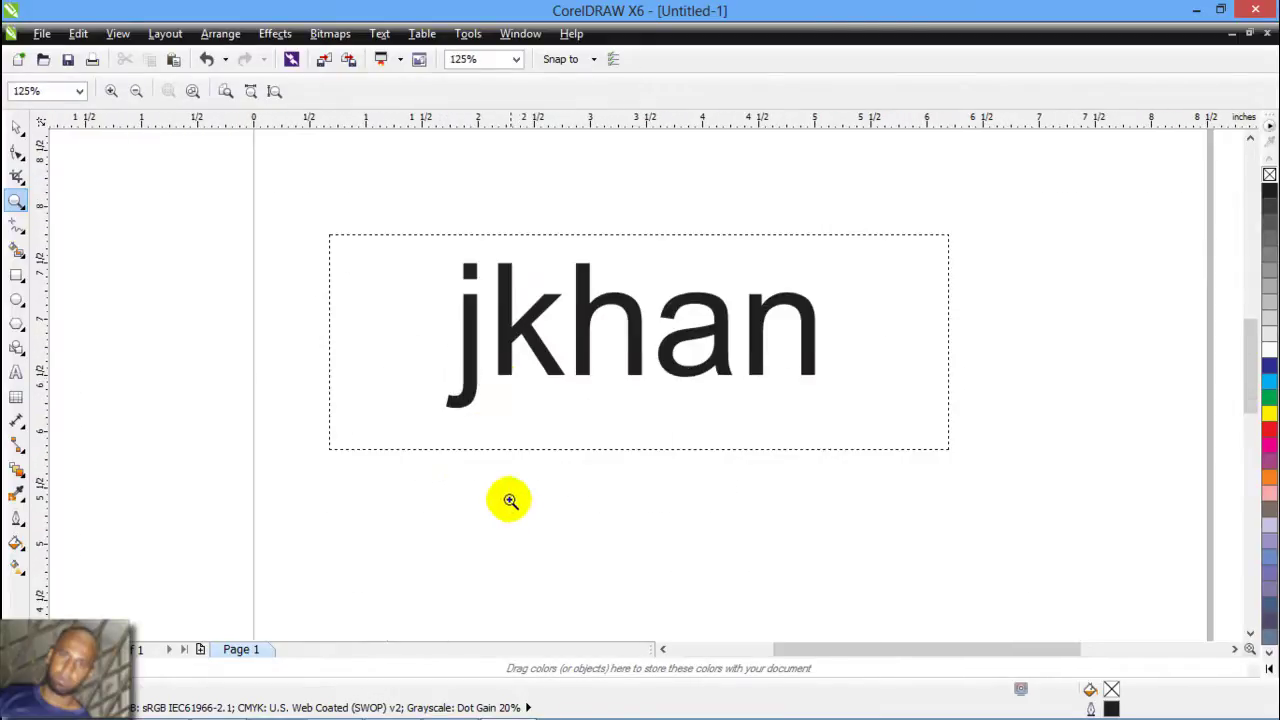
Move the text frame slightly down the page to about X 3.41, Y 6.47 inches and select it with the Pick tool.
click(15, 128)
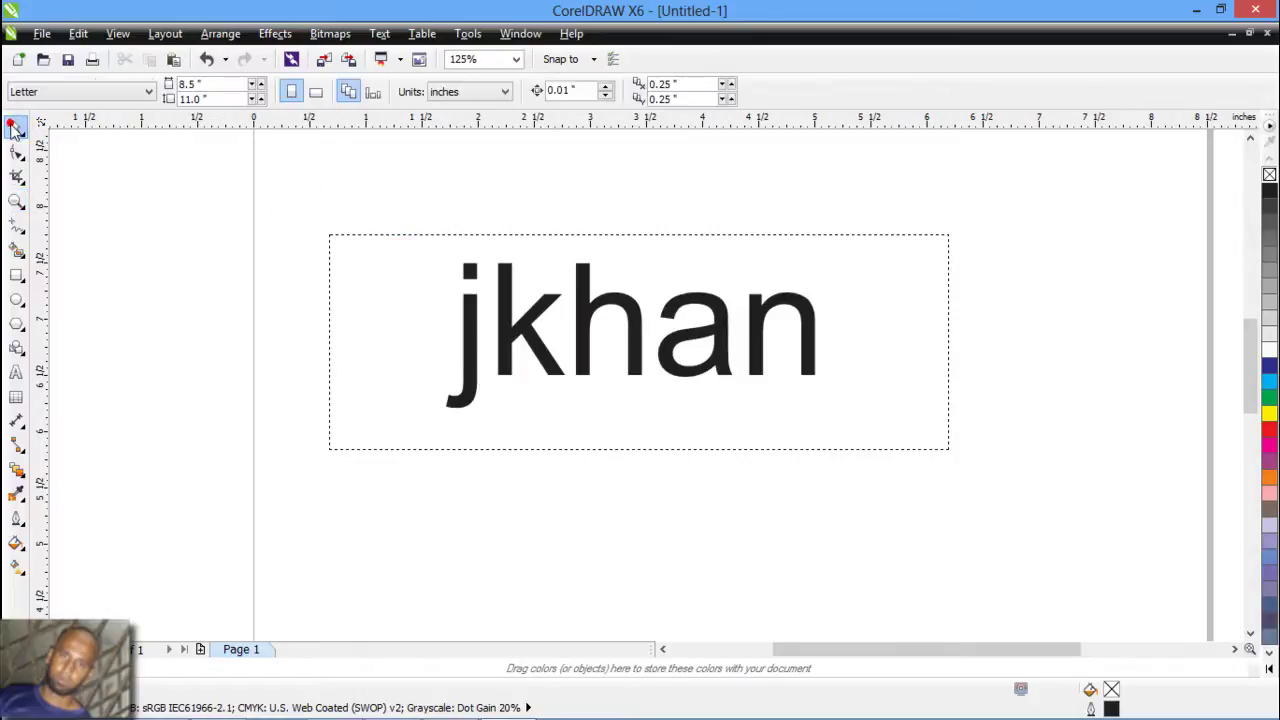
drag(835, 262, 832, 296)
drag(978, 238, 305, 551)
scroll(571, 390, down, 4)
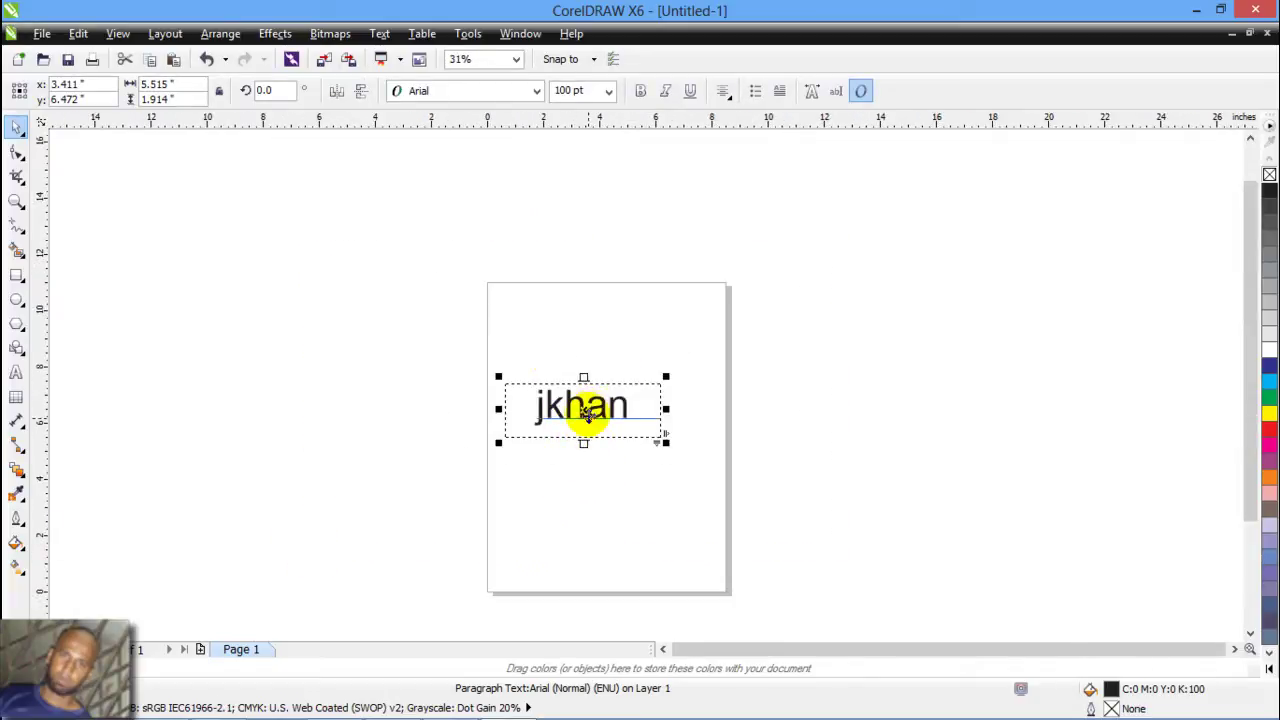
Duplicate the text frame by copying and pasting it, moving the original down to about X 3.28, Y 3.17 inches.
right_click(585, 411)
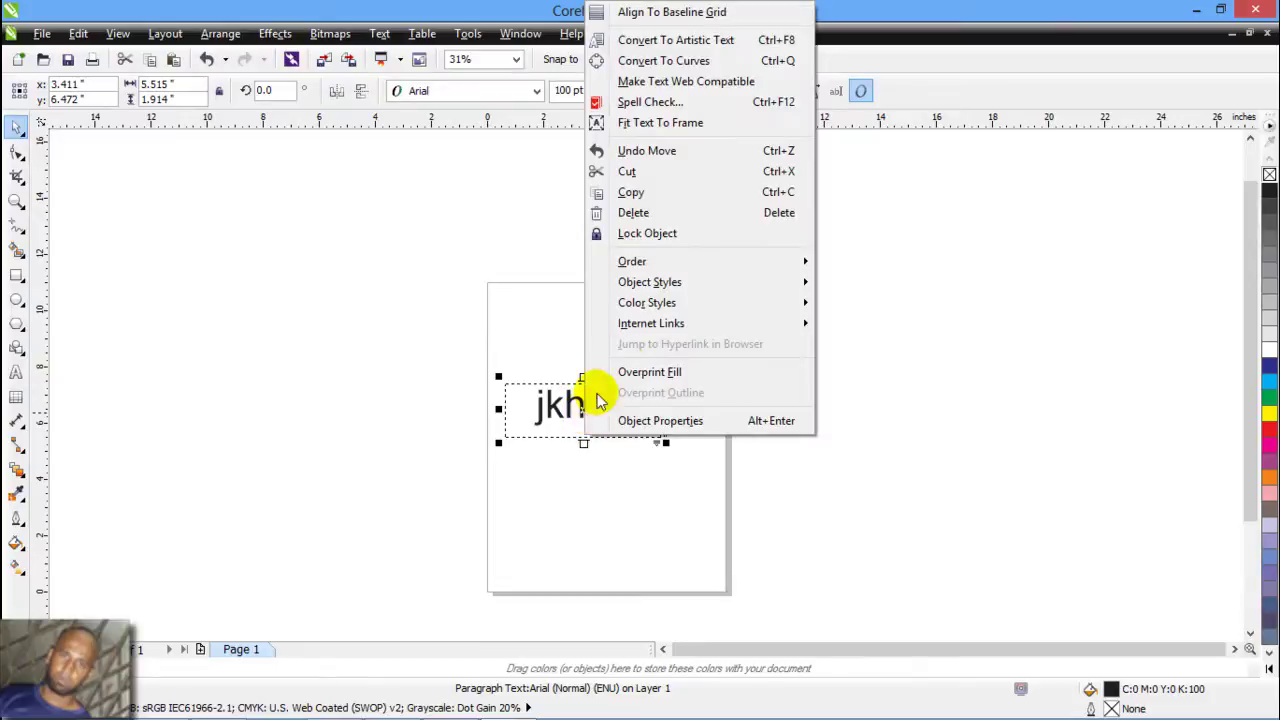
click(632, 192)
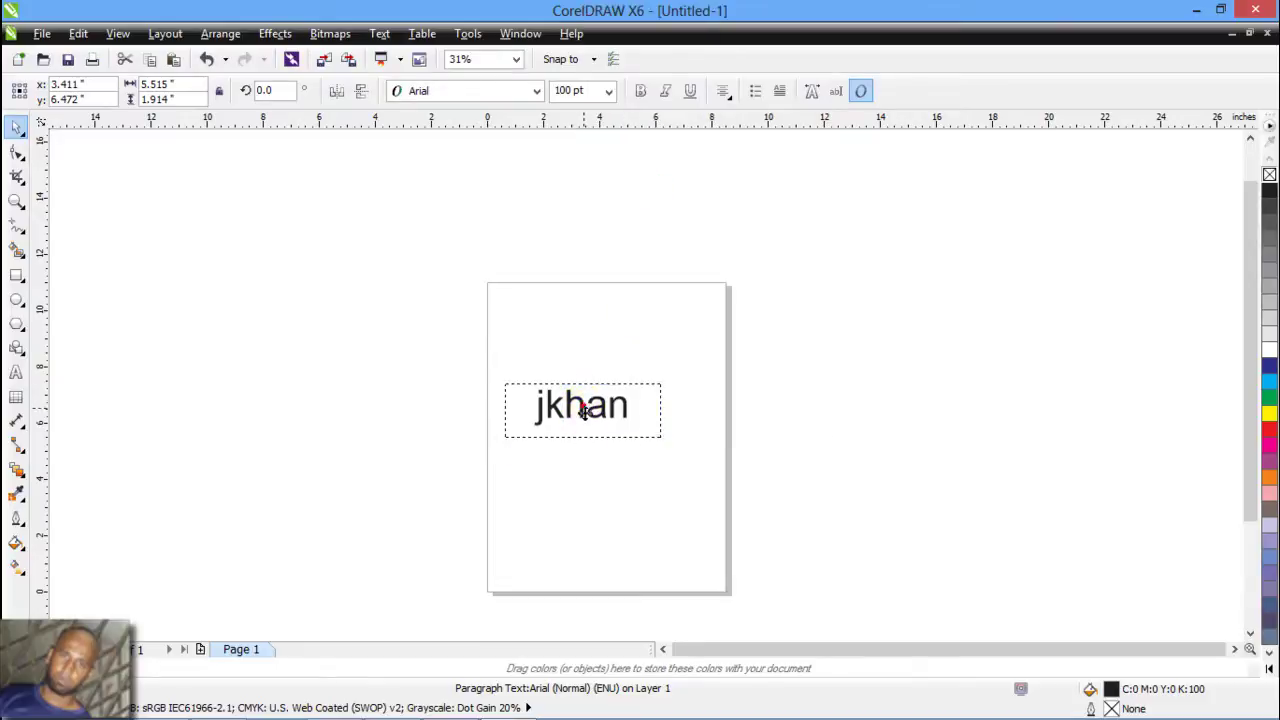
drag(583, 408, 578, 500)
right_click(591, 366)
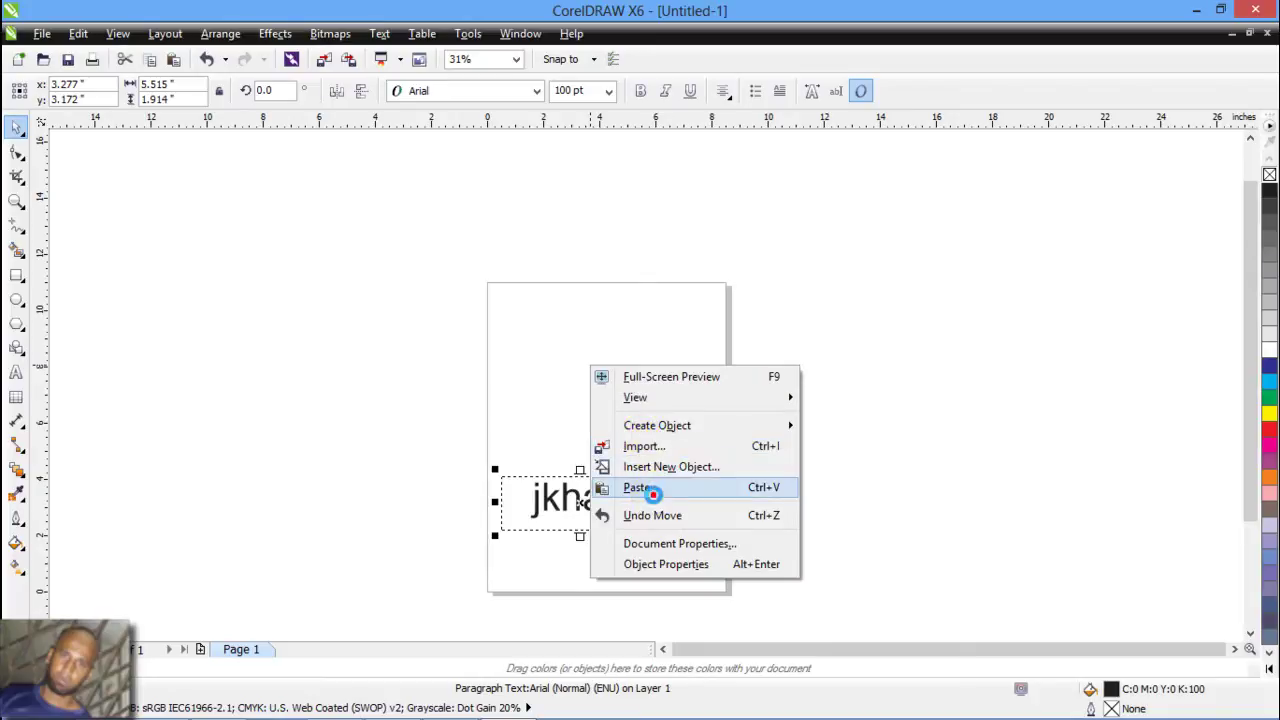
click(636, 487)
Select only the upper text frame and zoom to the selected object.
click(632, 343)
drag(559, 461, 577, 428)
scroll(577, 428, up, 2)
drag(774, 245, 440, 429)
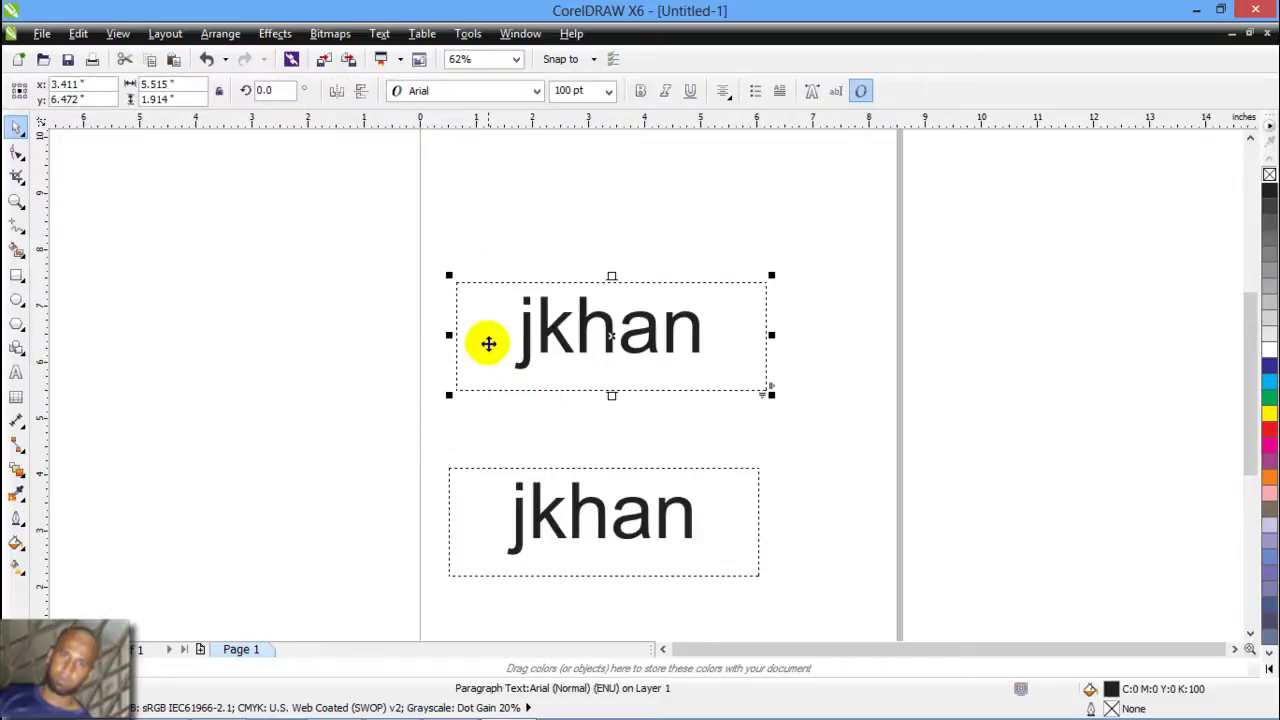
key(shift+F2)
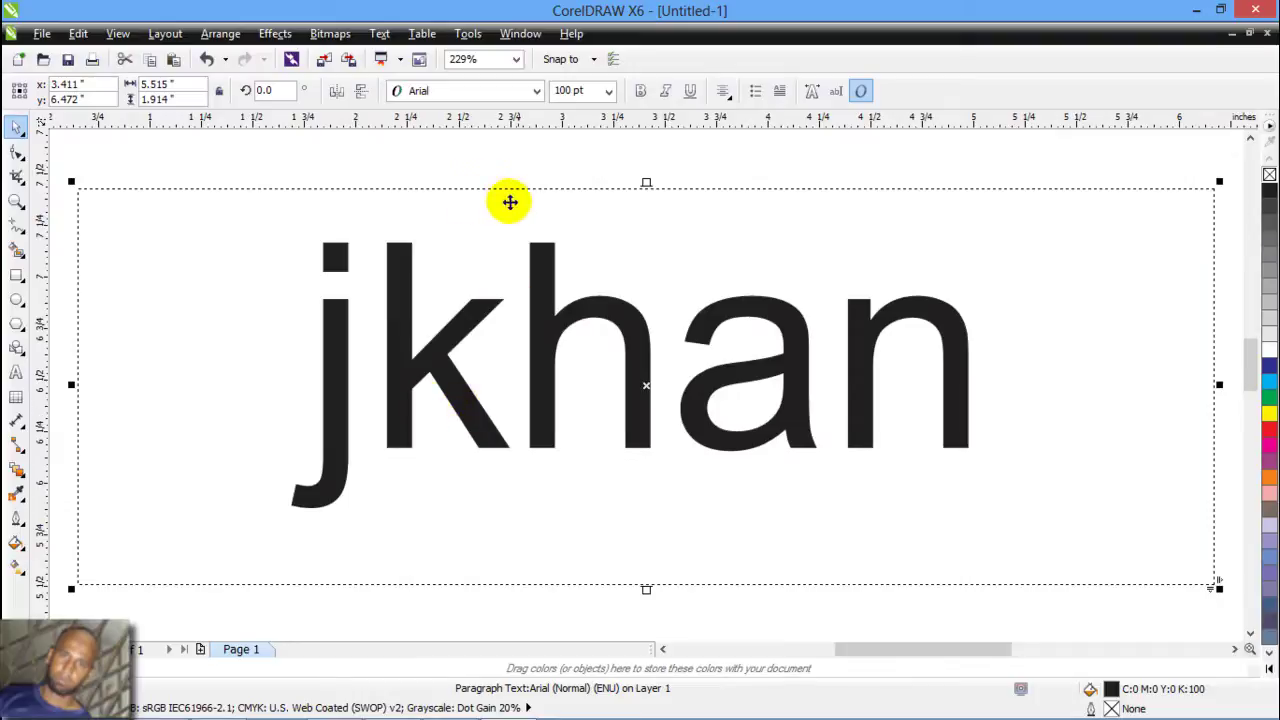
Deselect the upper text frame and zoom to fit both text frames in the window.
scroll(523, 343, down, 5)
click(705, 343)
scroll(571, 363, up, 3)
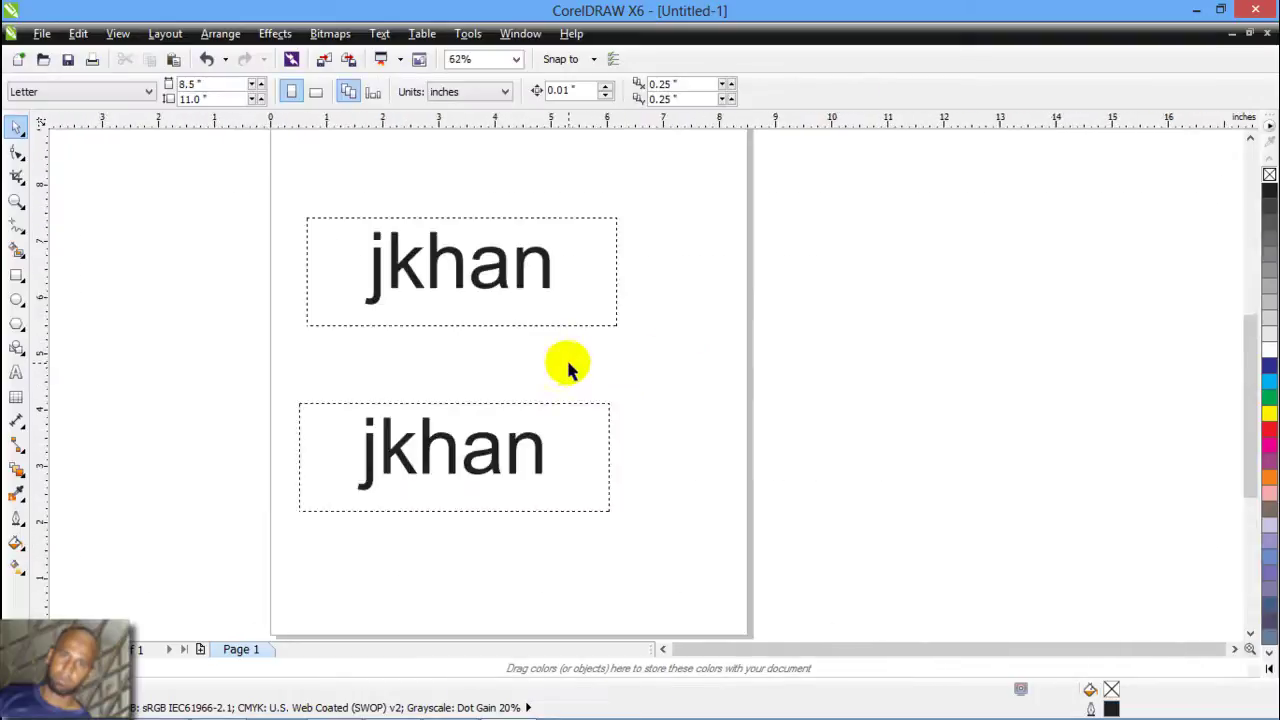
scroll(566, 366, down, 1)
scroll(566, 366, down, 2)
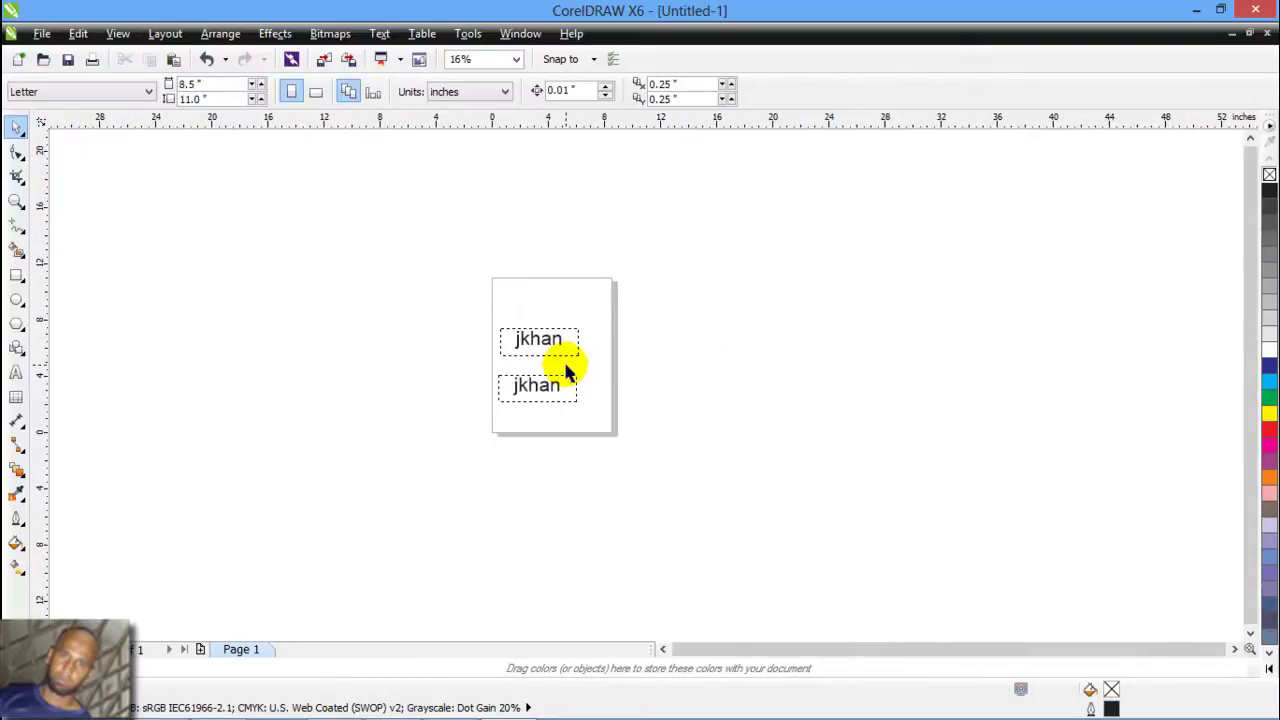
key(F4)
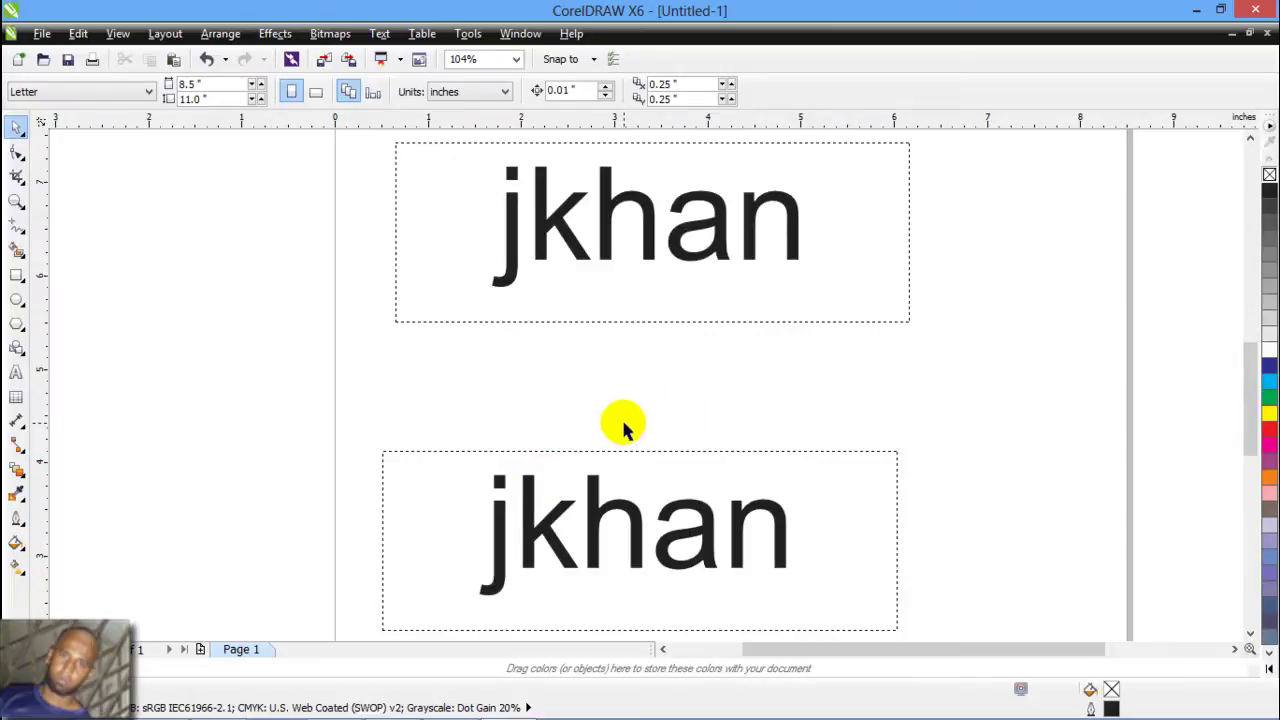
Zoom to fit the whole page in the window.
scroll(624, 428, down, 1)
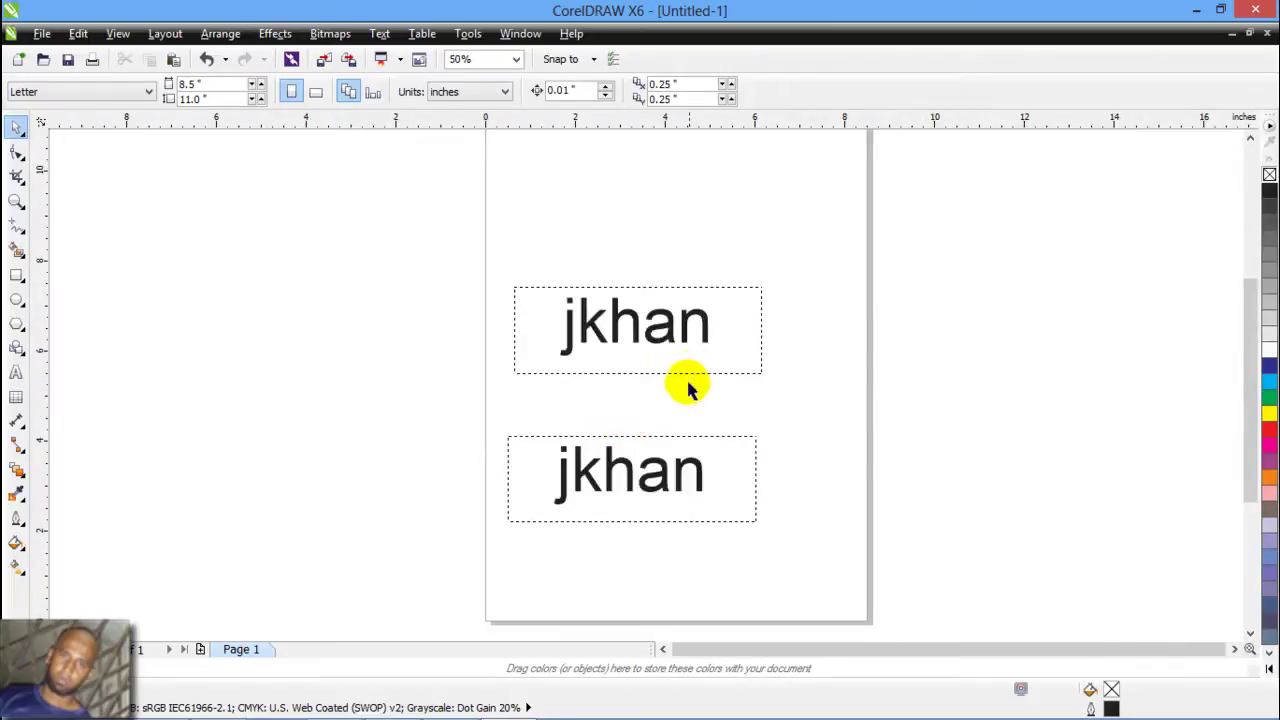
scroll(688, 385, up, 1)
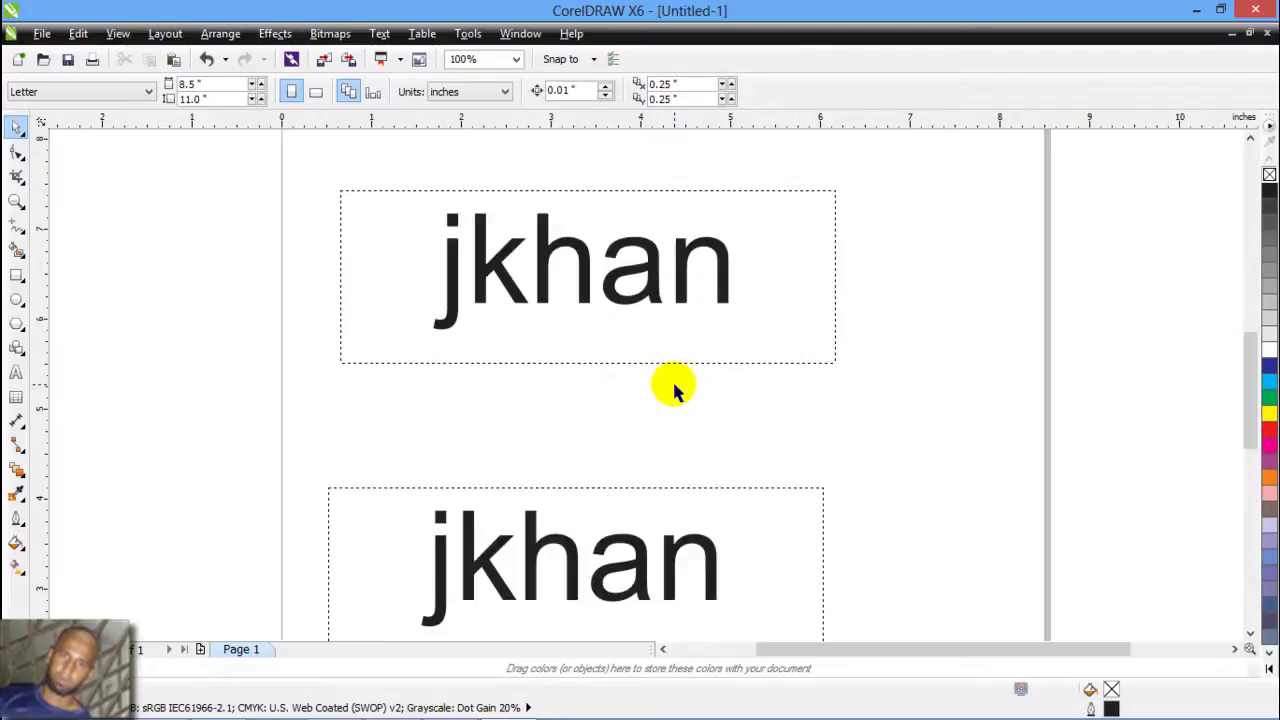
key(shift+F4)
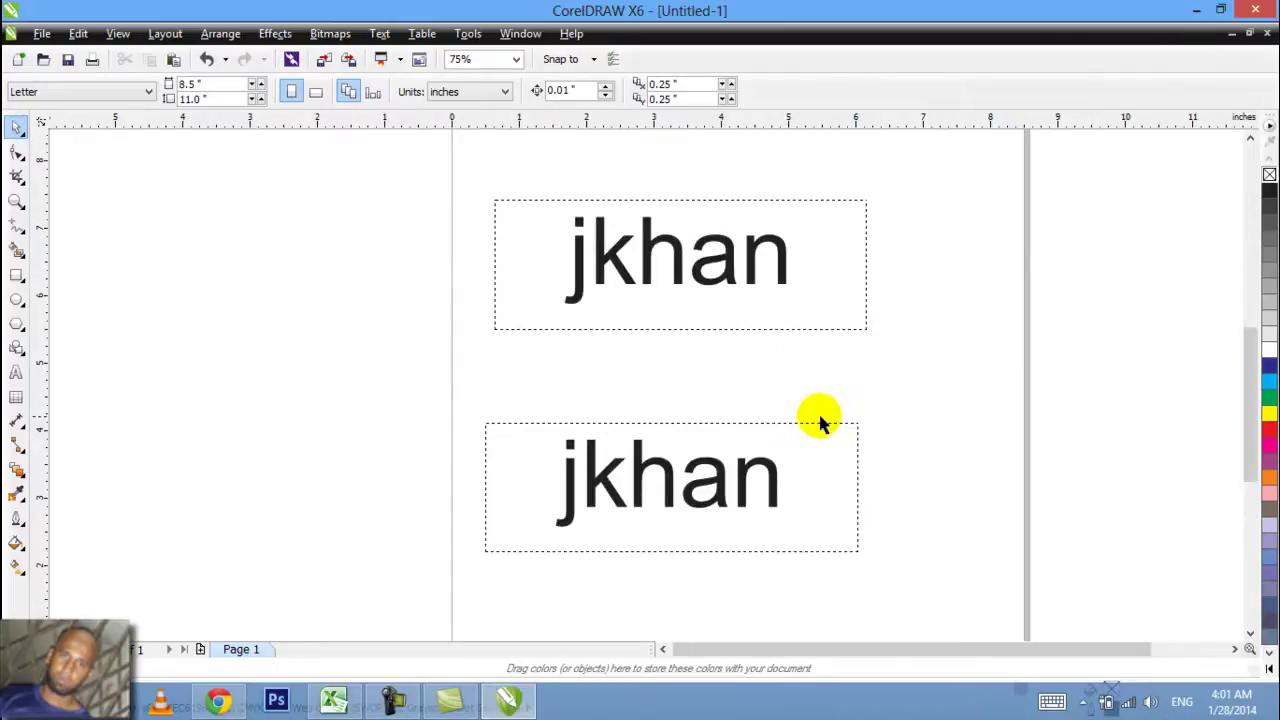
Zoom out on the page, select the upper text frame and zoom in until it fills the window.
scroll(817, 420, down, 2)
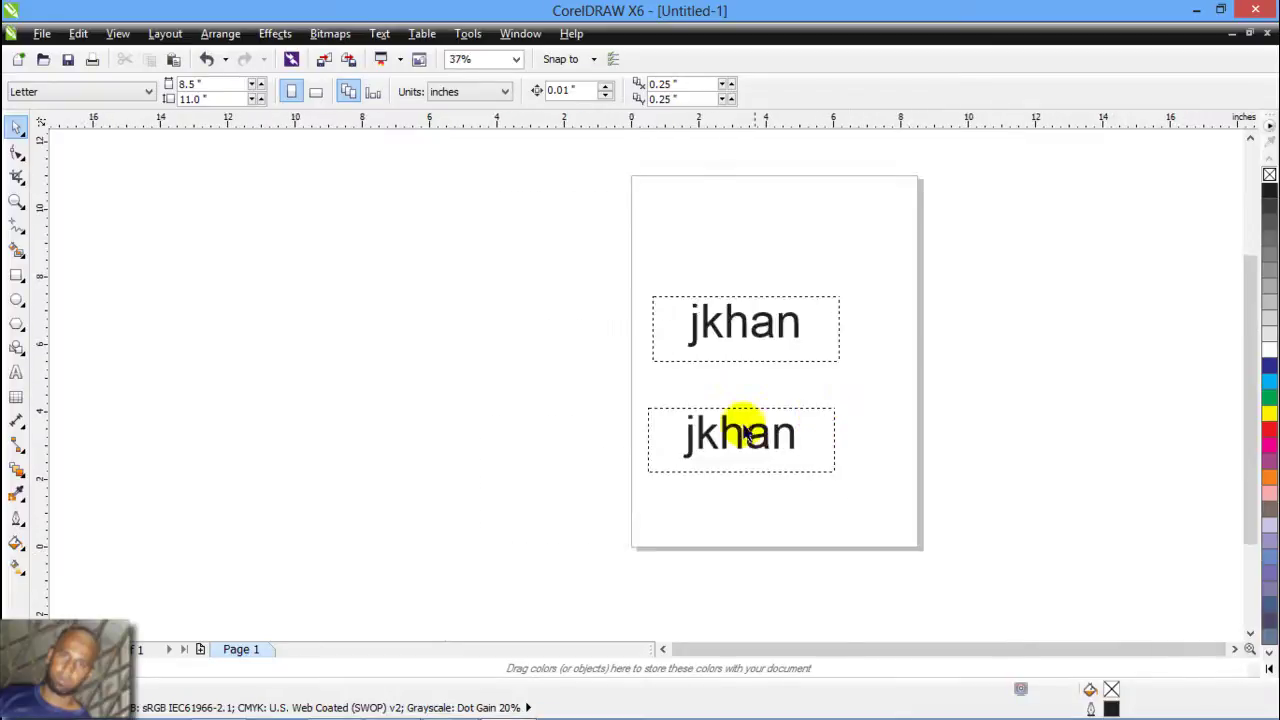
click(637, 388)
scroll(634, 388, up, 3)
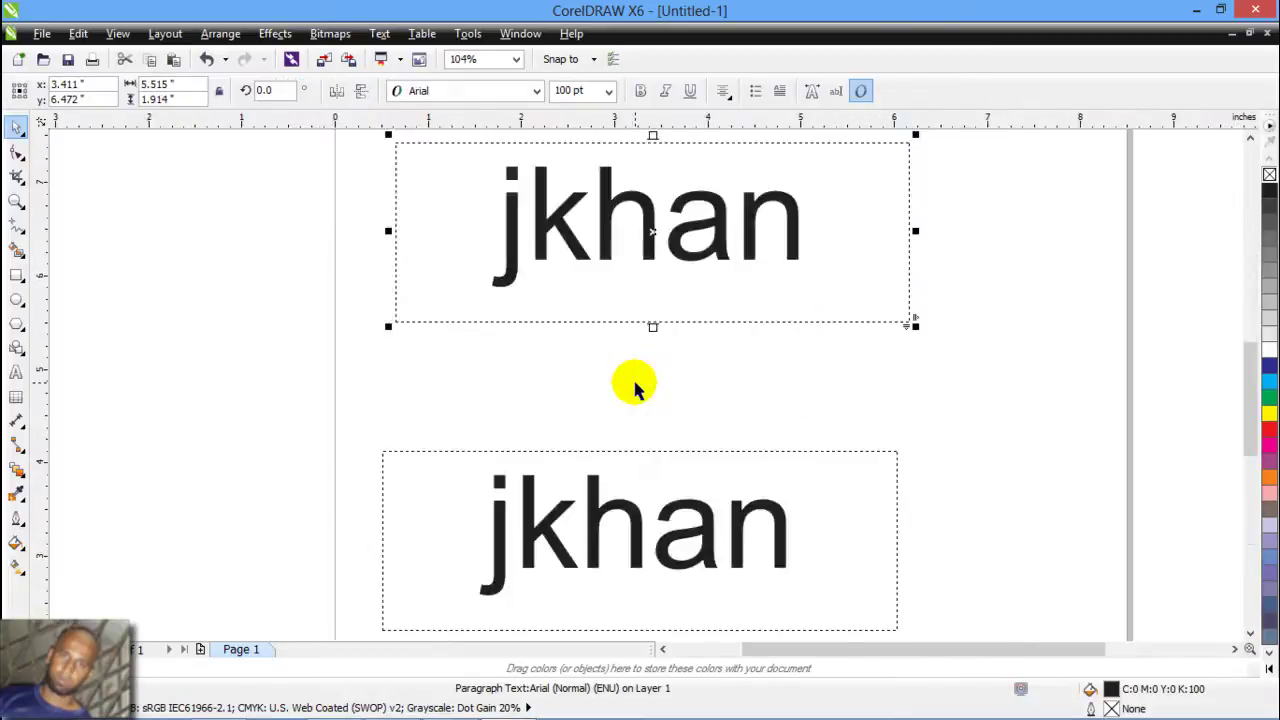
scroll(706, 371, up, 1)
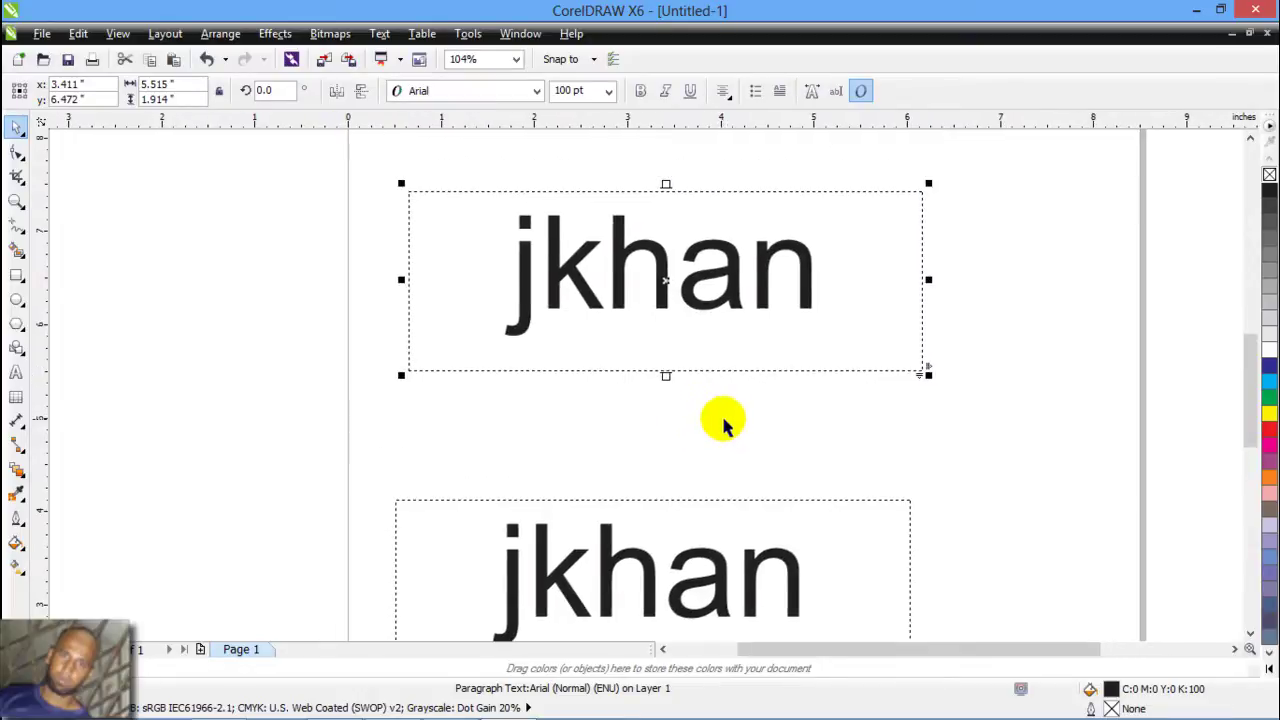
scroll(727, 424, up, 2)
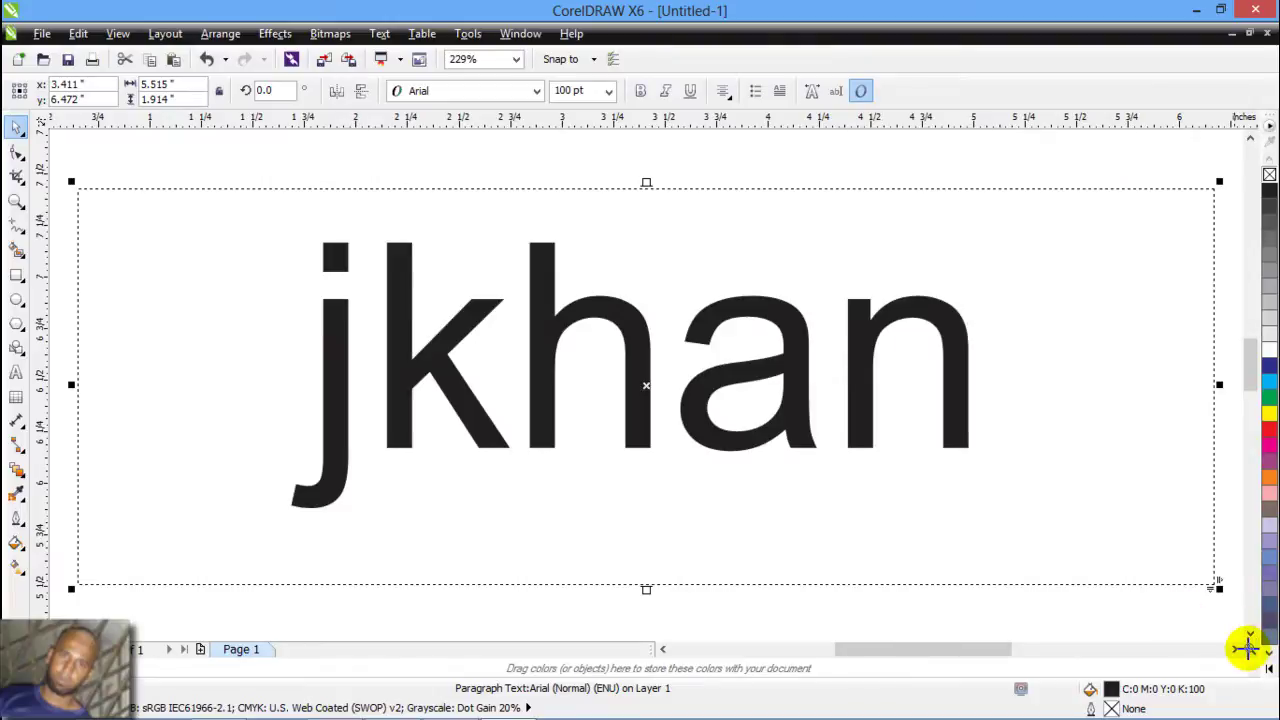
Pan around the enlarged upper text frame with the Navigator and zoom out to 62%.
drag(1245, 648, 1211, 574)
scroll(545, 400, down, 3)
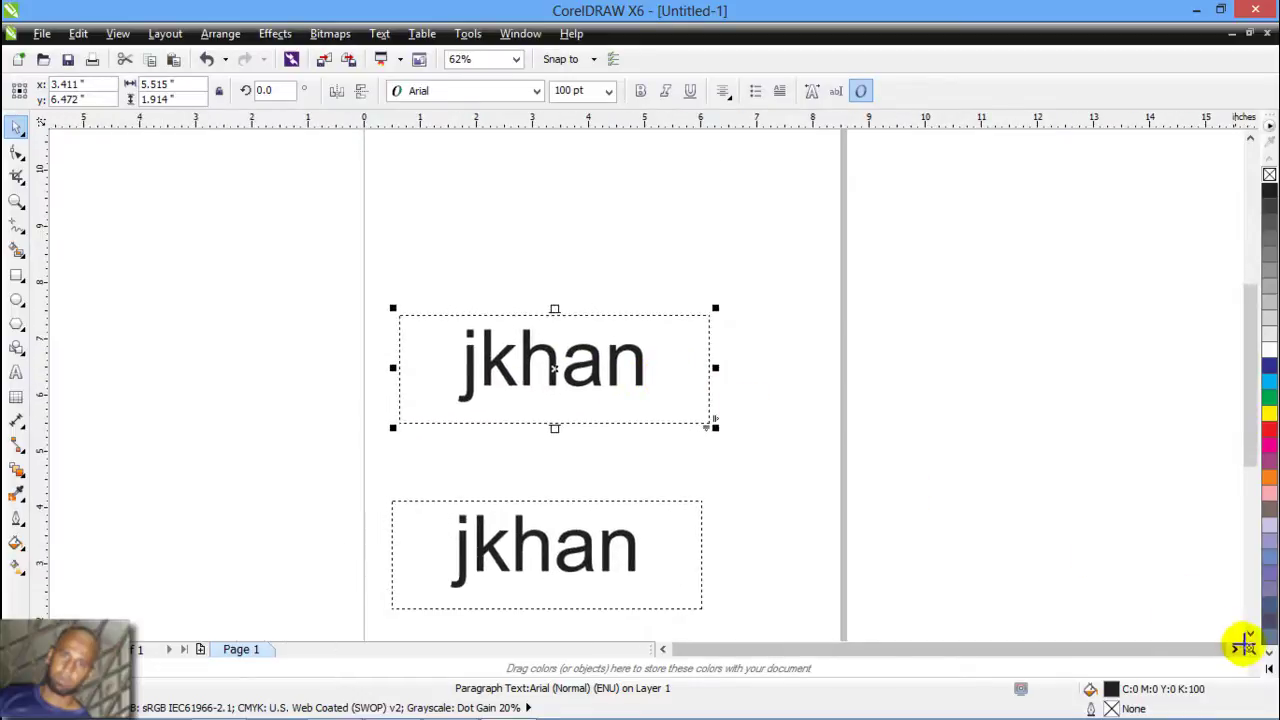
scroll(714, 343, down, 1)
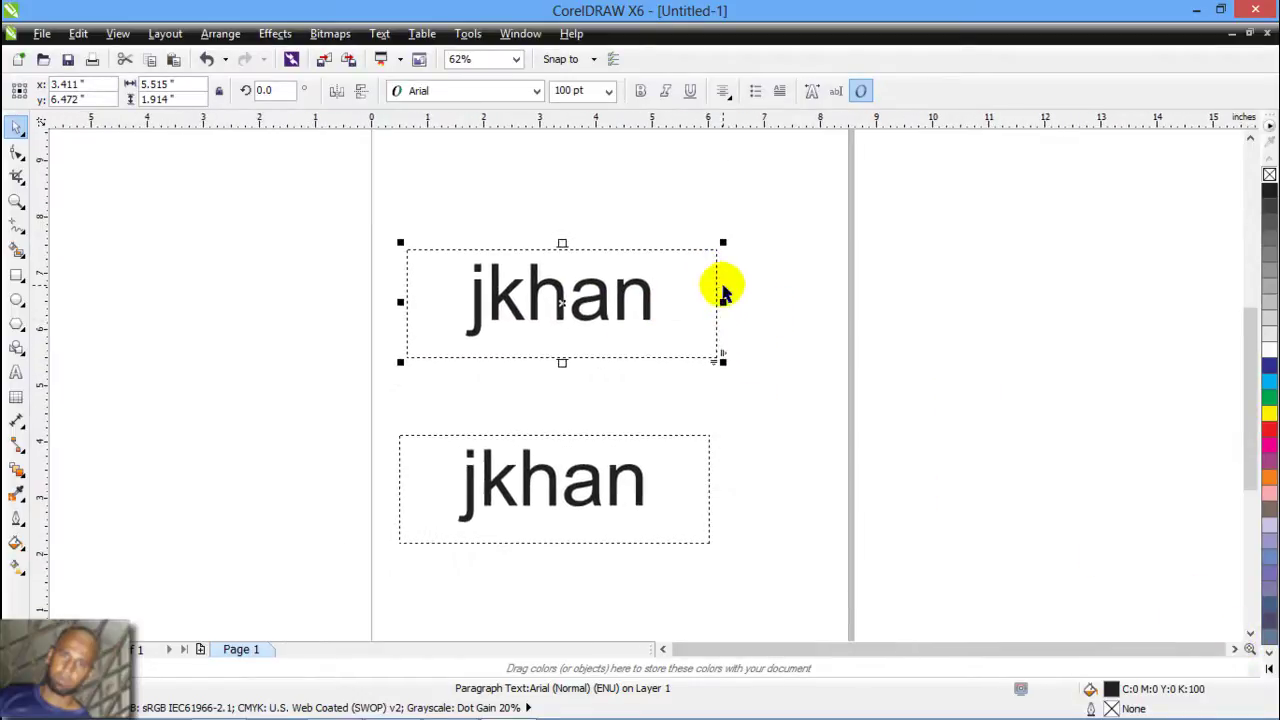
Move around both text frames with the Navigator, zooming in to 1000% and back out to the lower frame.
key(n)
mouse_move(717, 316)
mouse_down()
mouse_move(714, 294)
mouse_move(717, 322)
mouse_up()
scroll(620, 409, up, 7)
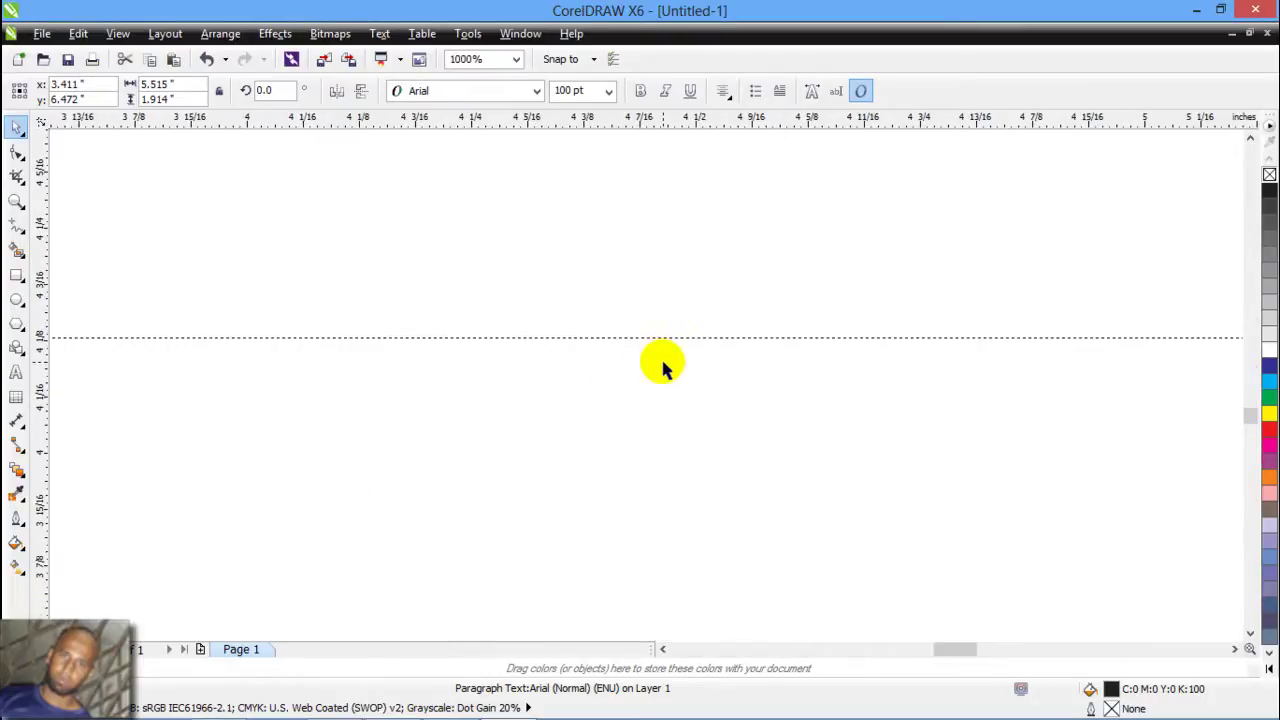
key(n)
drag(663, 357, 618, 377)
scroll(596, 438, down, 8)
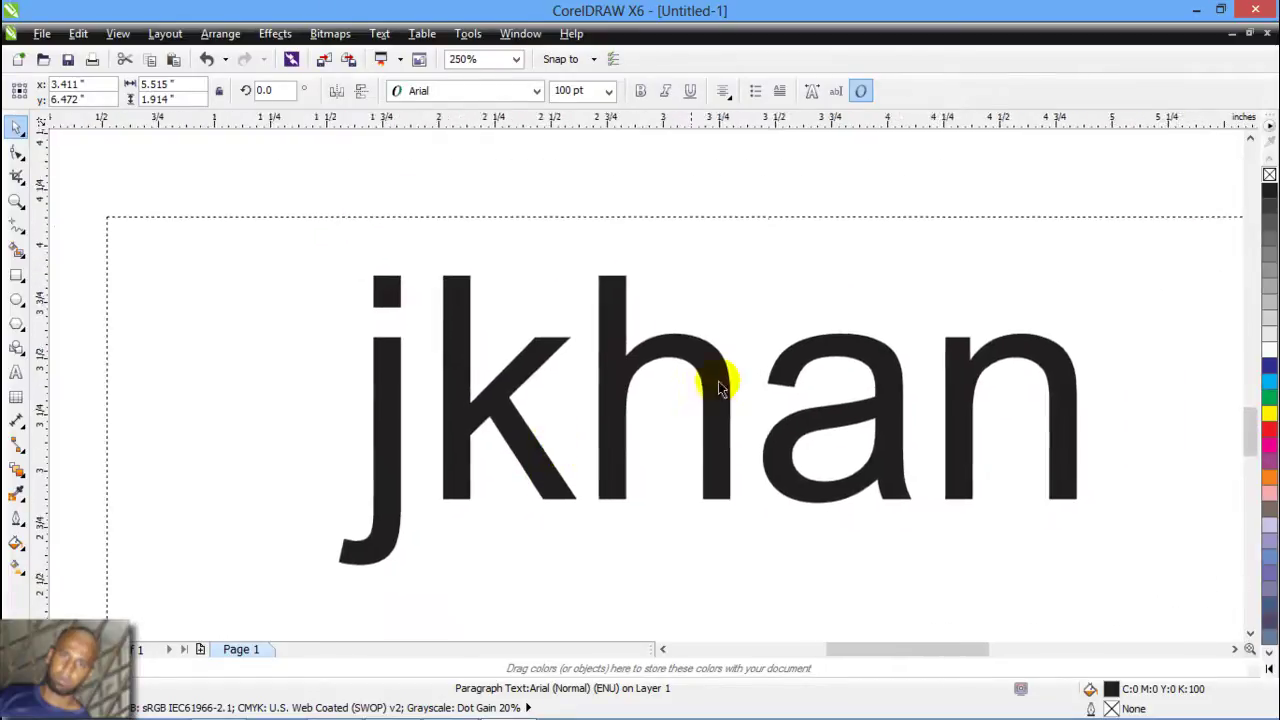
Pan the view across the text frames without changing tools and zoom out to 31%.
drag(814, 252, 620, 357)
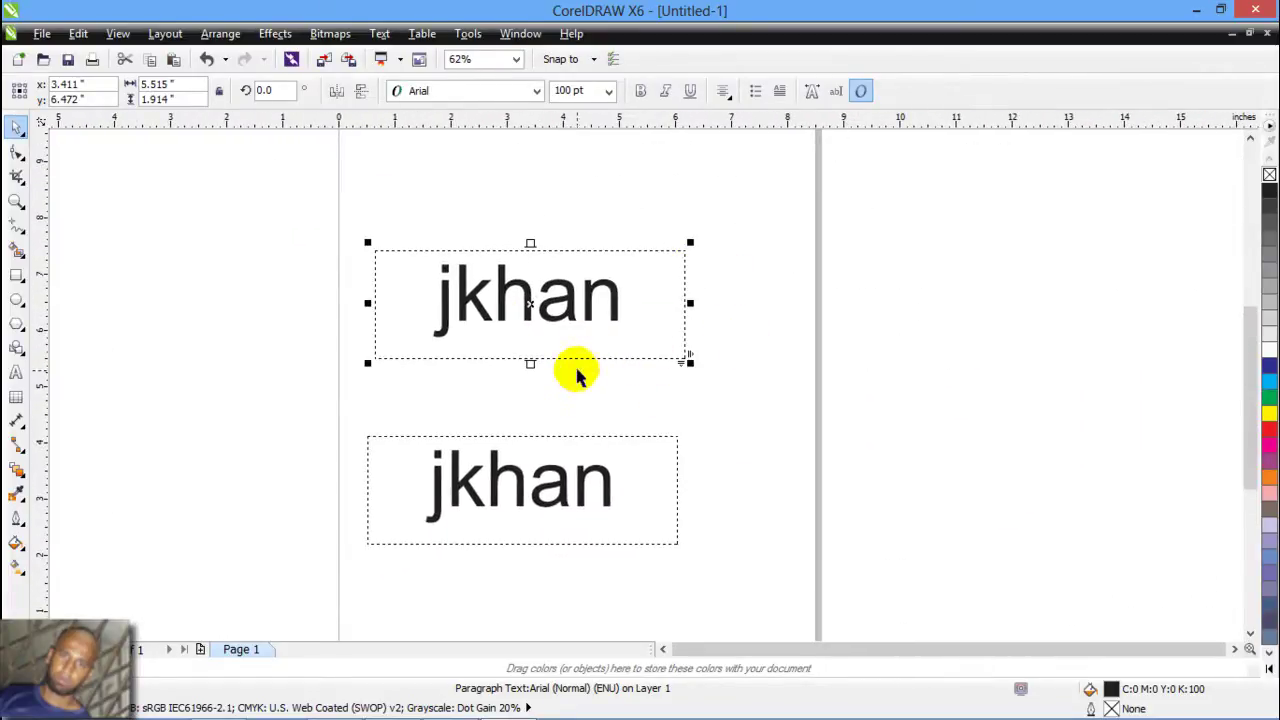
drag(608, 327, 475, 348)
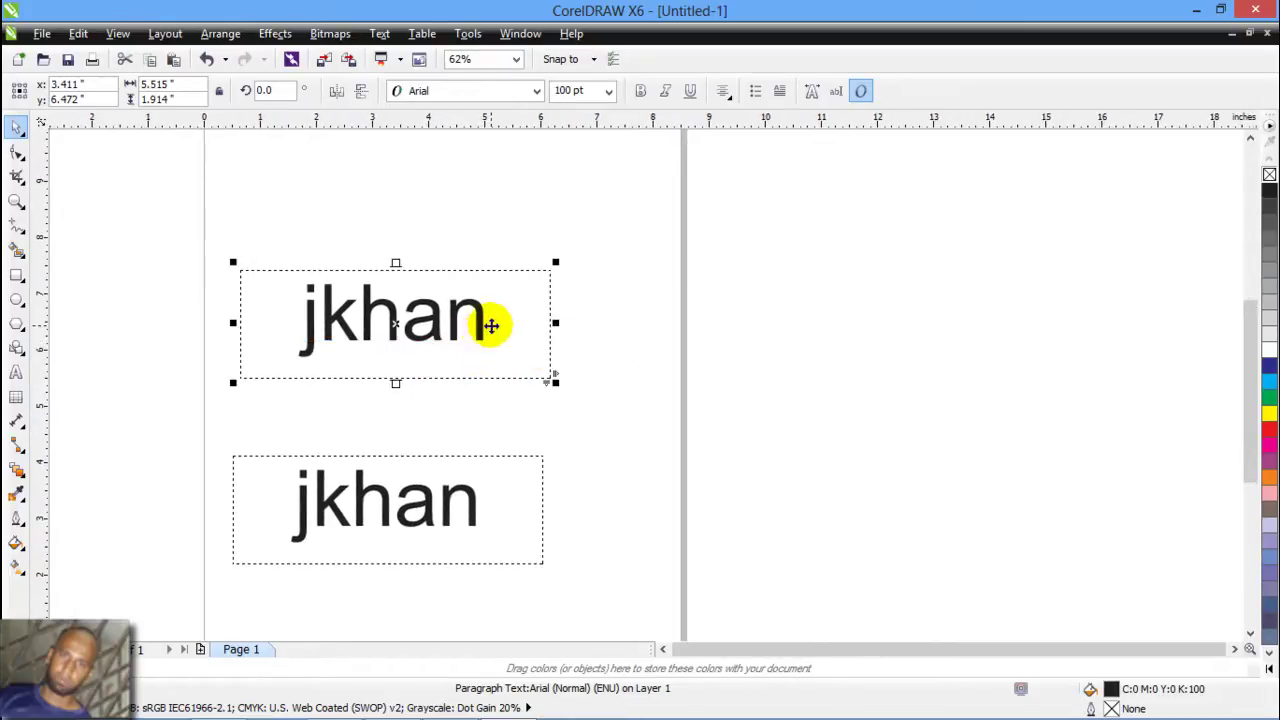
scroll(491, 325, down, 2)
drag(486, 363, 527, 373)
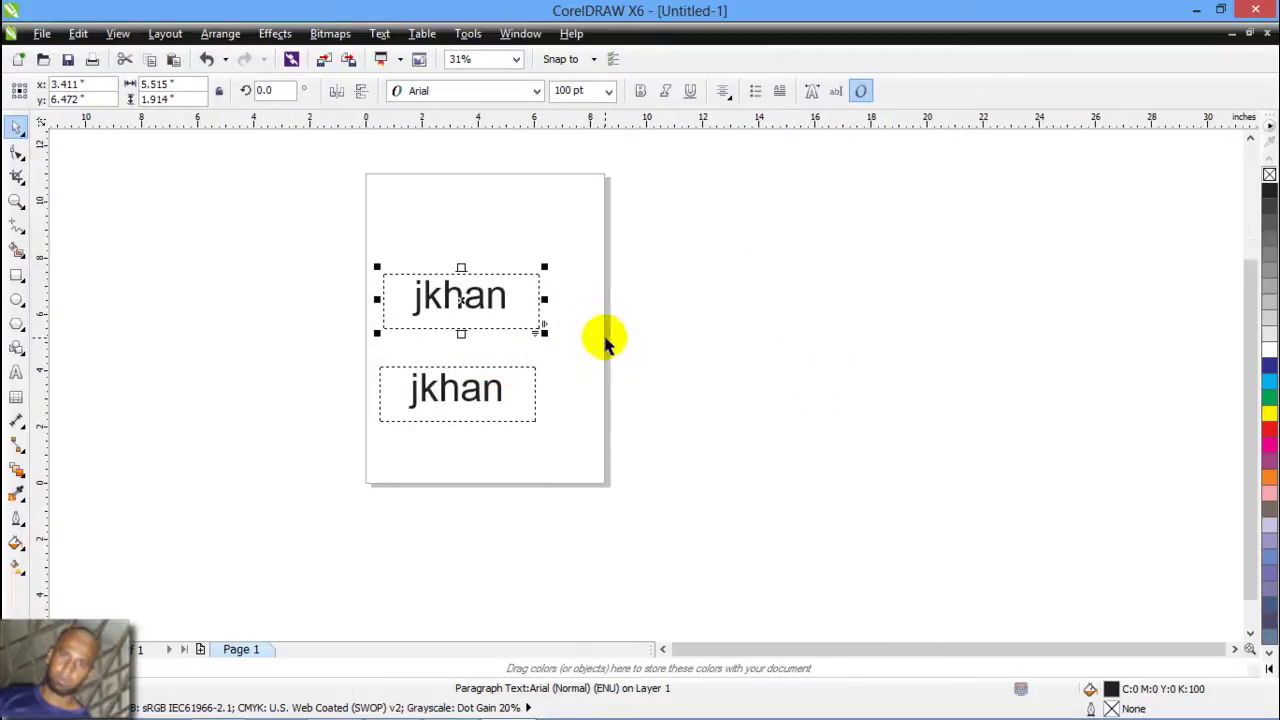
Pan the page around the drawing window with the Hand tool.
key(h)
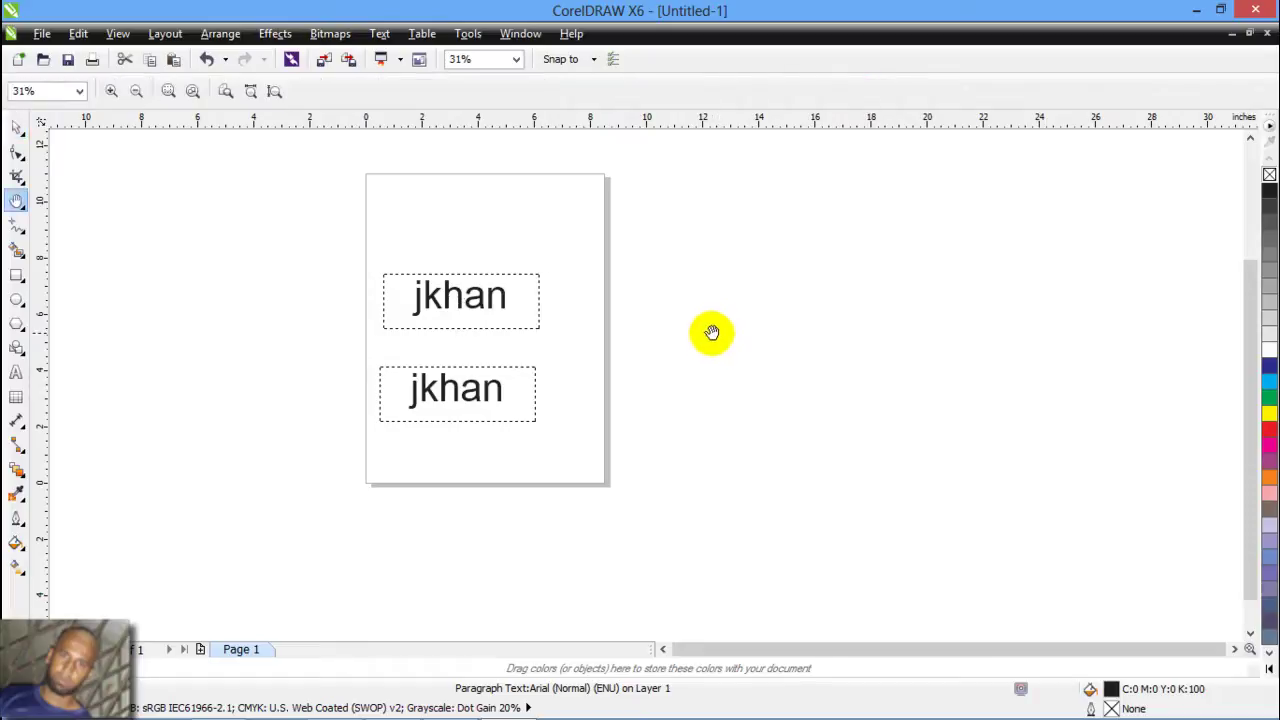
drag(506, 363, 720, 394)
drag(742, 310, 486, 340)
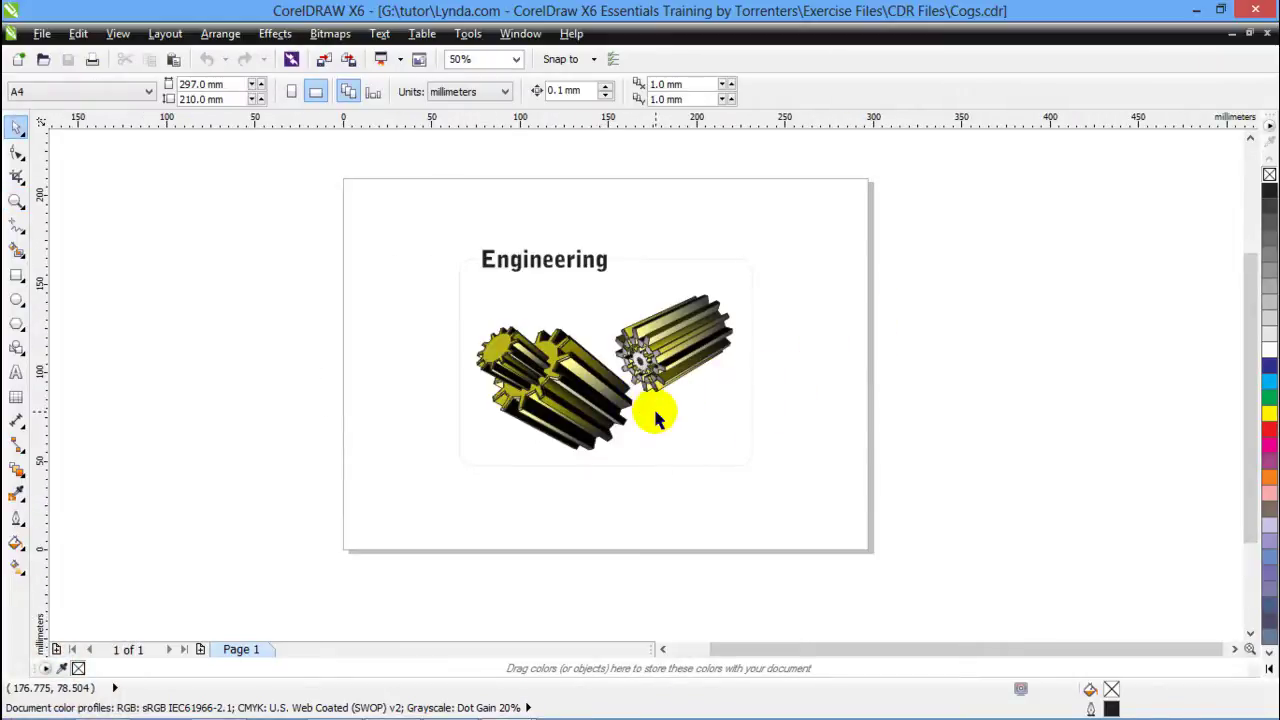
In Cogs.cdr, display the gears in Simple Wireframe view and in Wireframe view.
scroll(654, 417, up, 4)
drag(557, 323, 727, 422)
scroll(727, 422, down, 3)
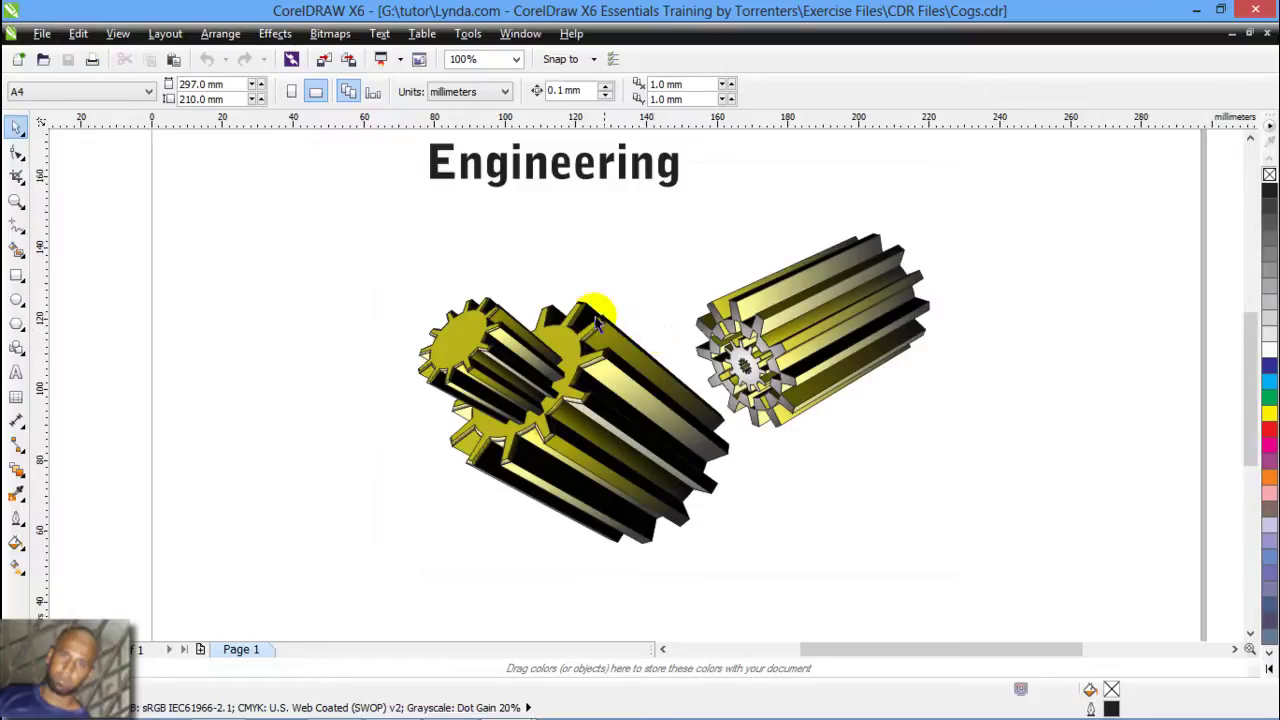
click(119, 34)
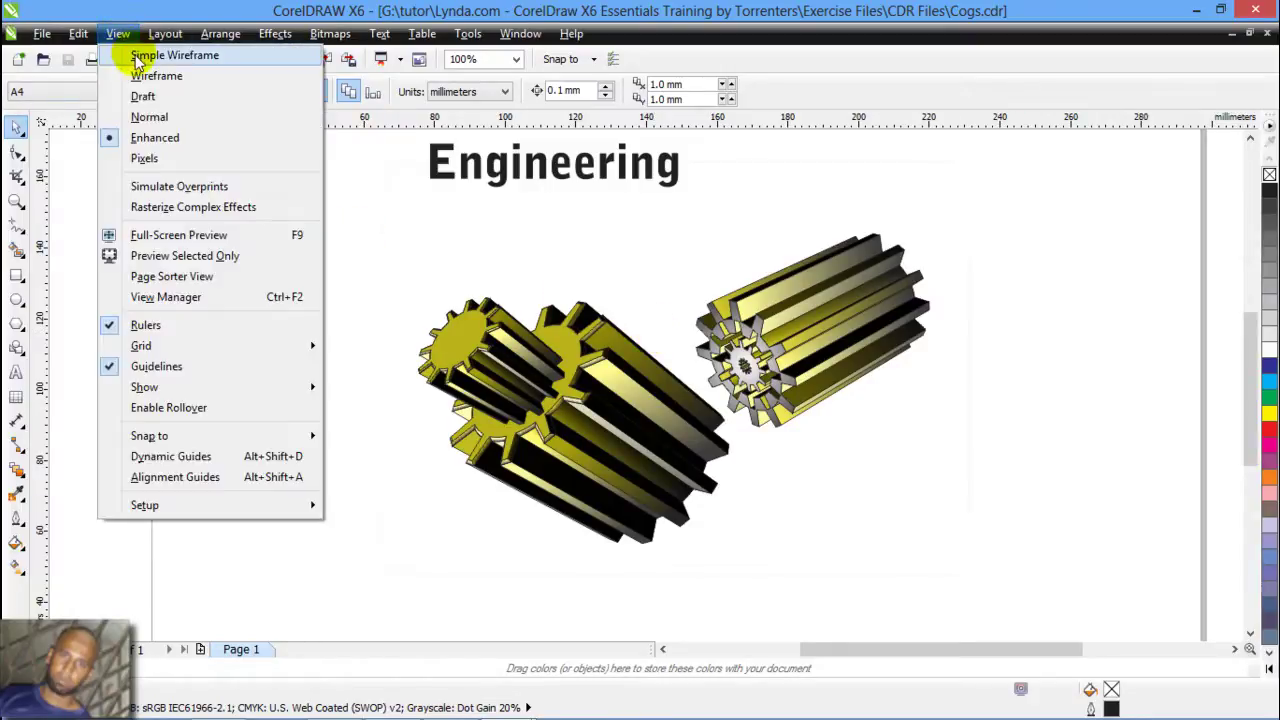
click(137, 58)
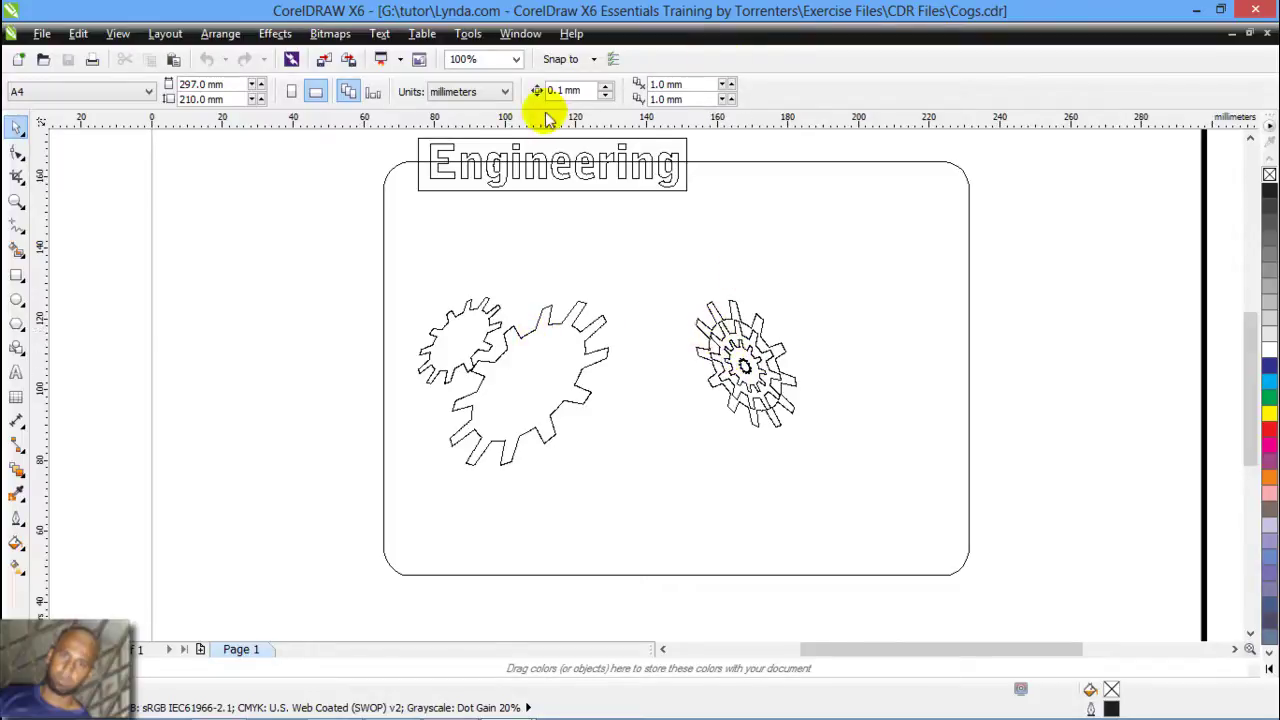
click(113, 33)
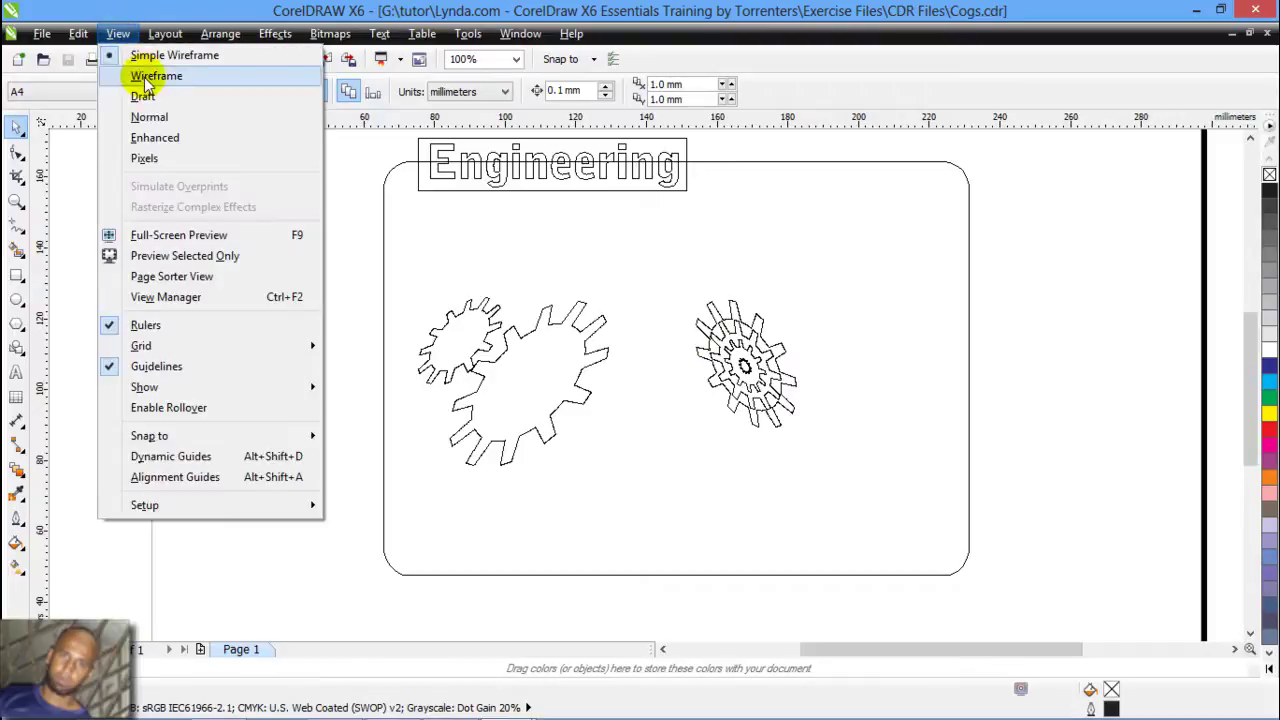
click(156, 76)
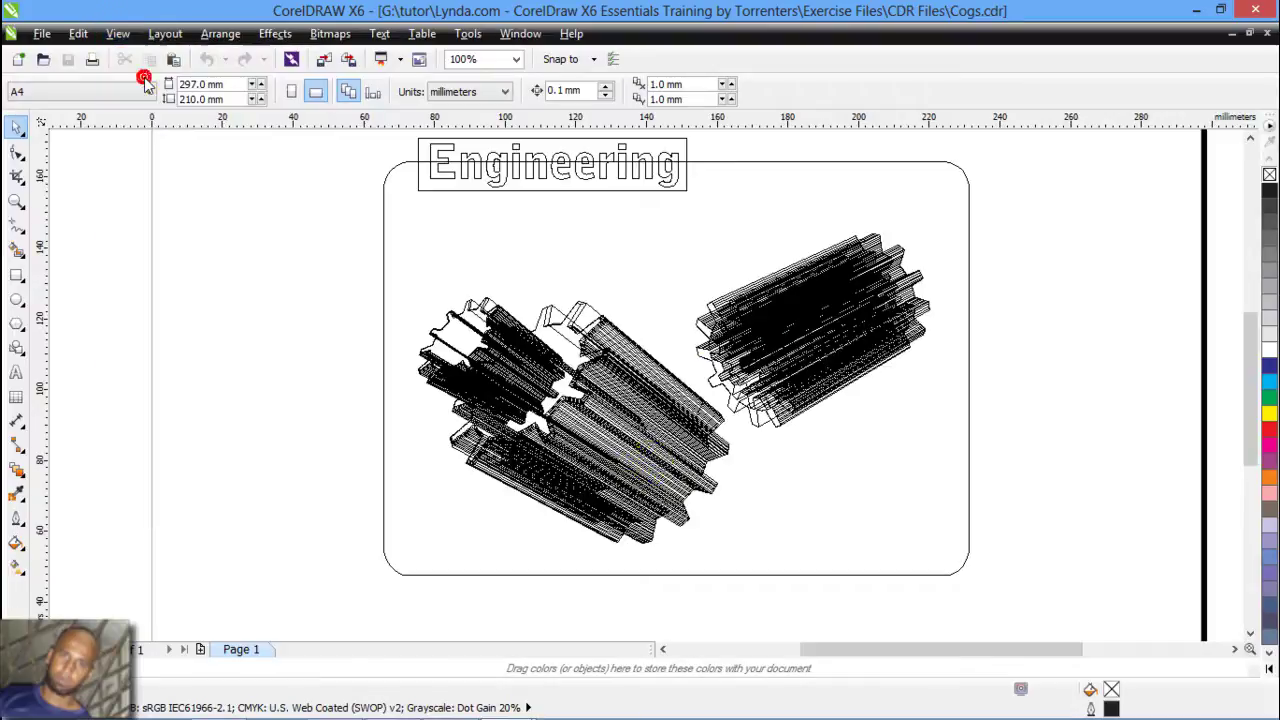
Display the gears in Normal view and in Enhanced view.
click(116, 34)
click(142, 109)
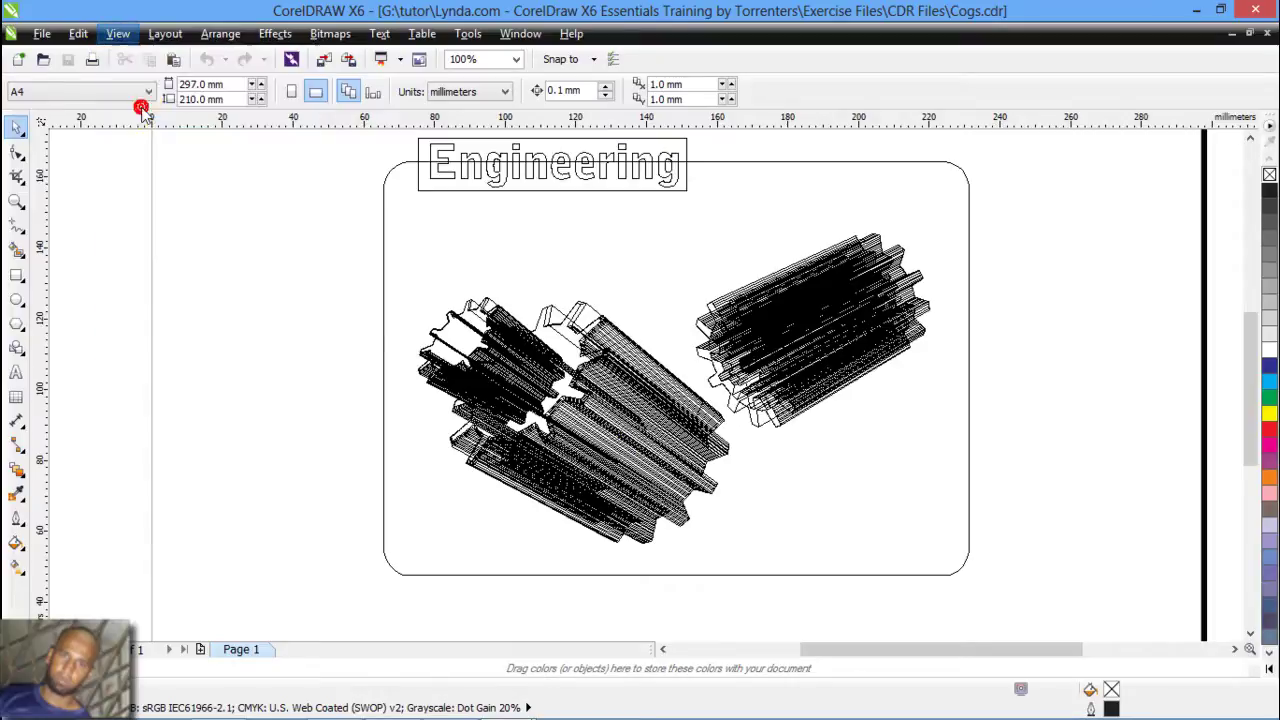
click(117, 34)
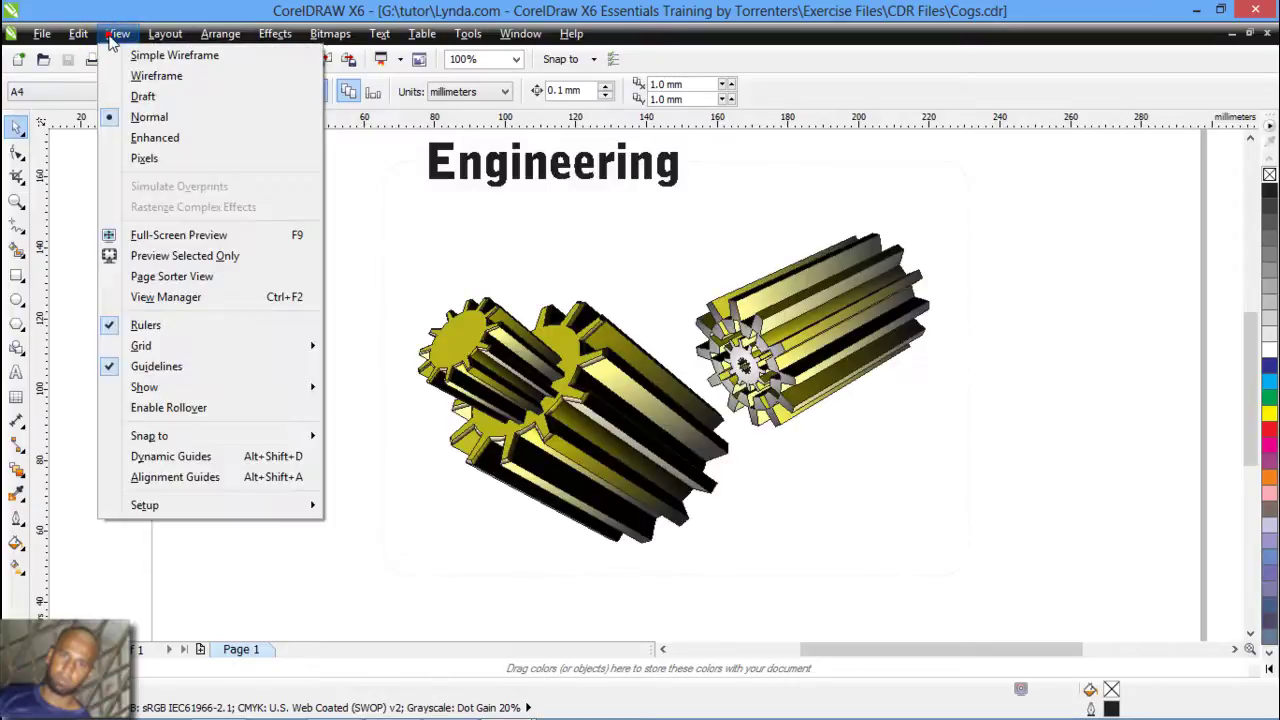
click(157, 137)
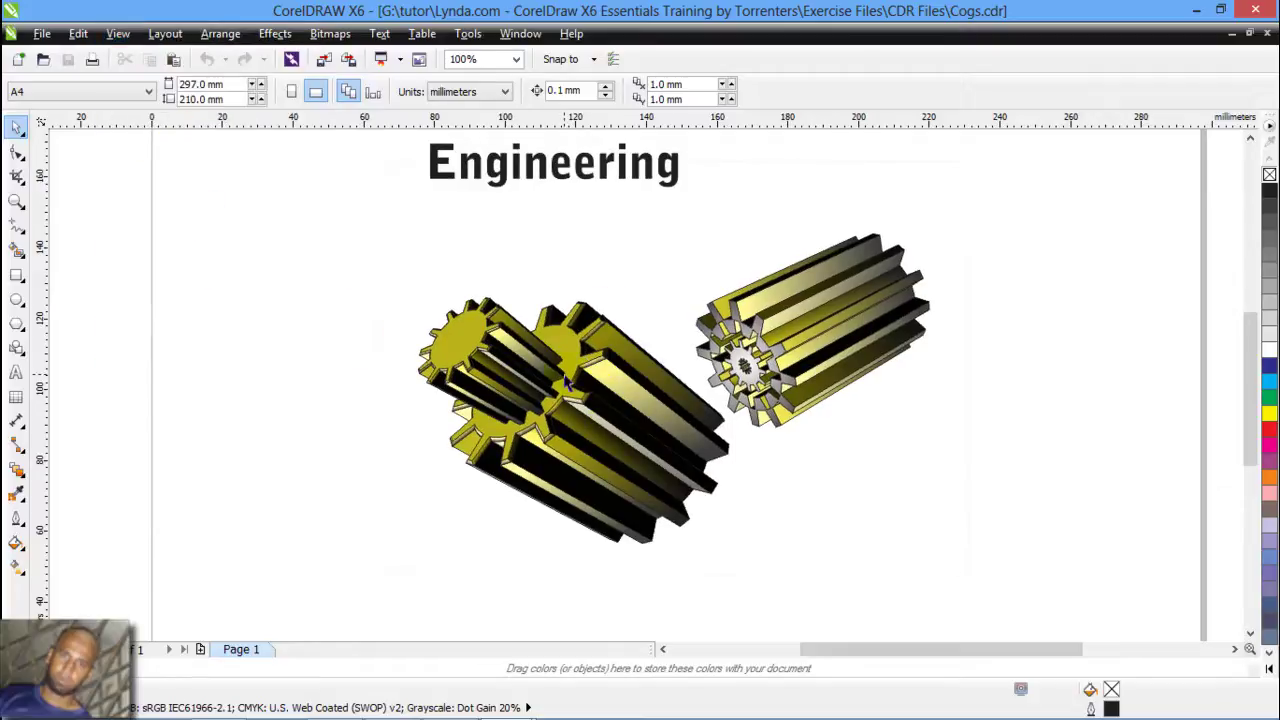
Zoom in on the gears to 200% and compare their edges in Normal and Enhanced view.
scroll(567, 385, up, 2)
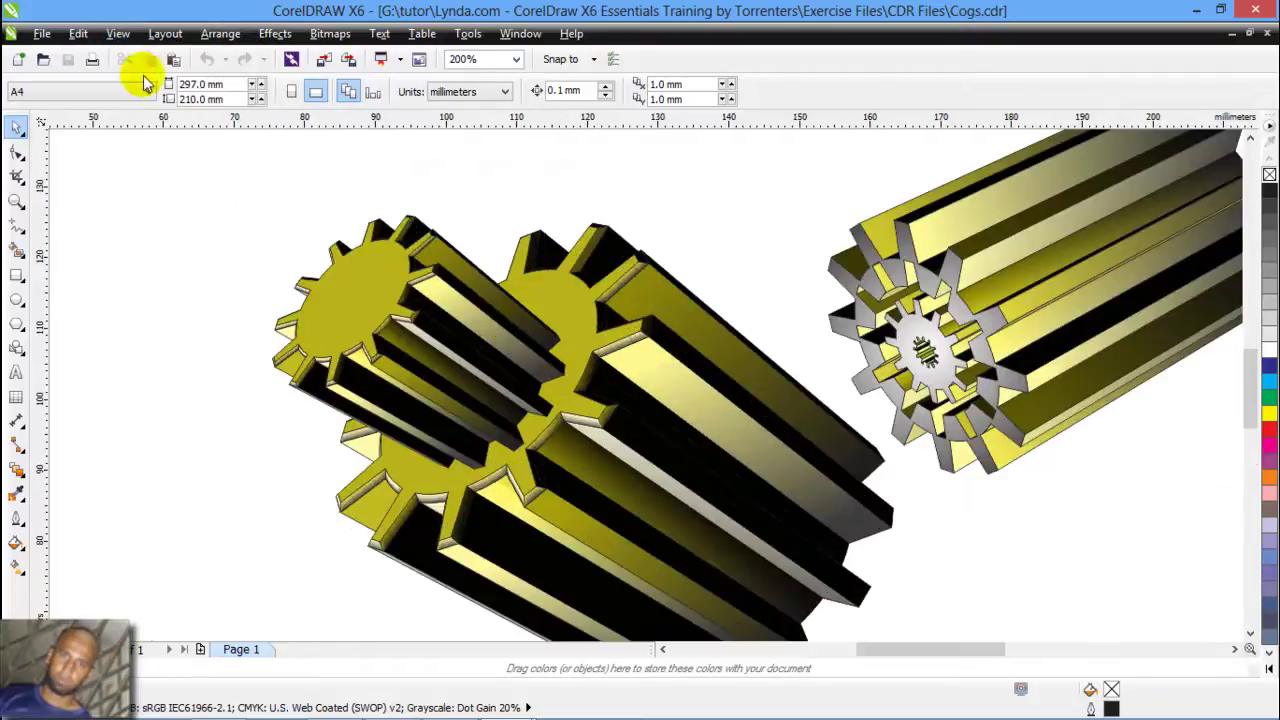
click(118, 33)
click(149, 127)
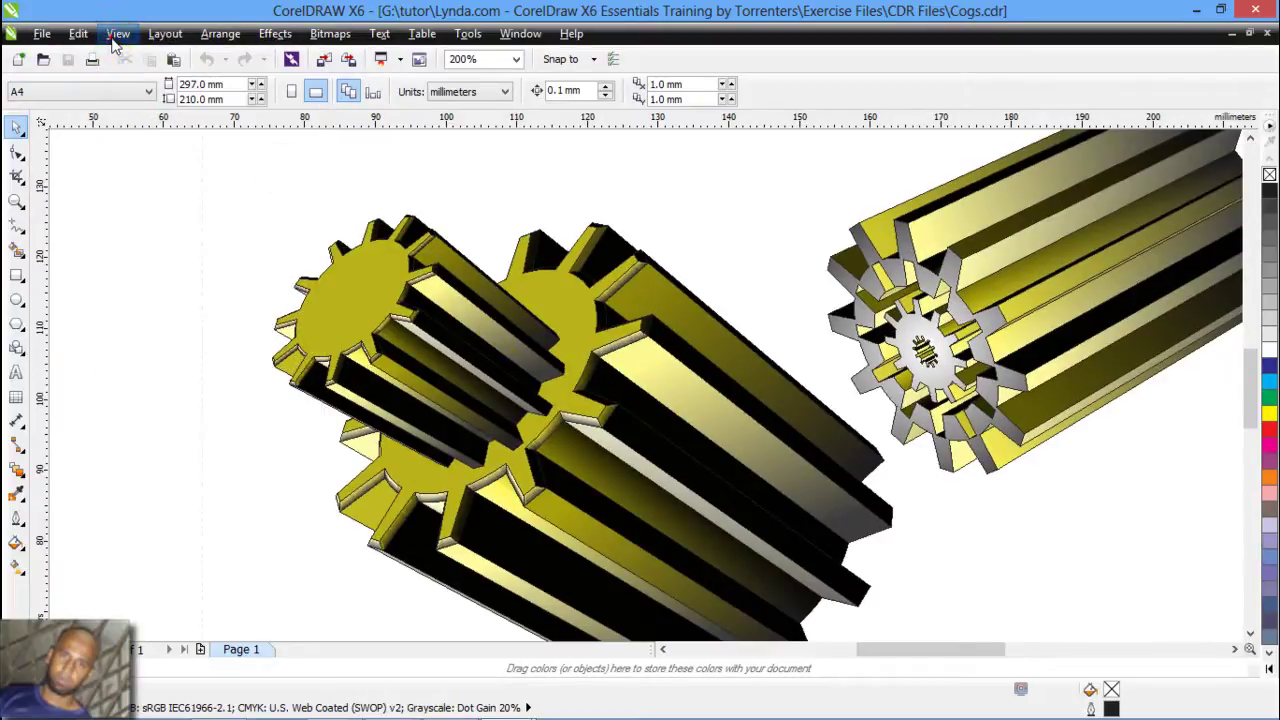
click(118, 33)
click(158, 132)
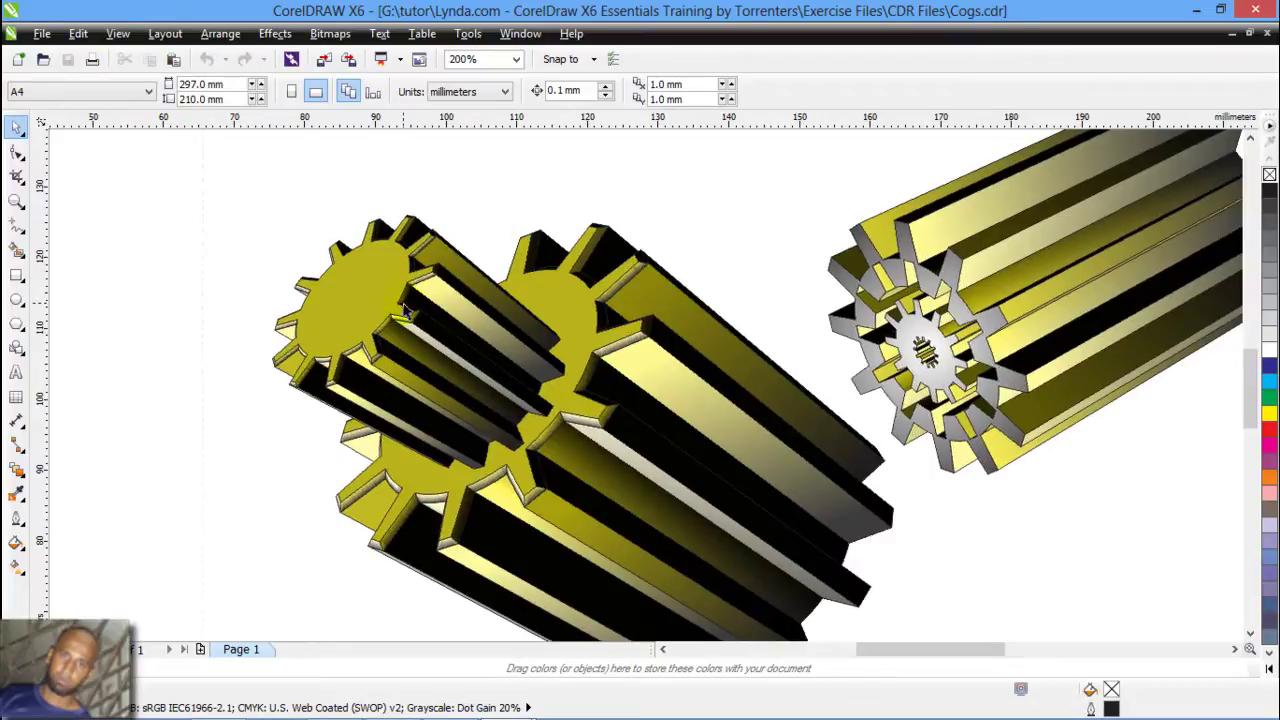
Switch to Pixels view and magnify the upper edge of the separate gear to 2499% with the Zoom tool.
click(118, 33)
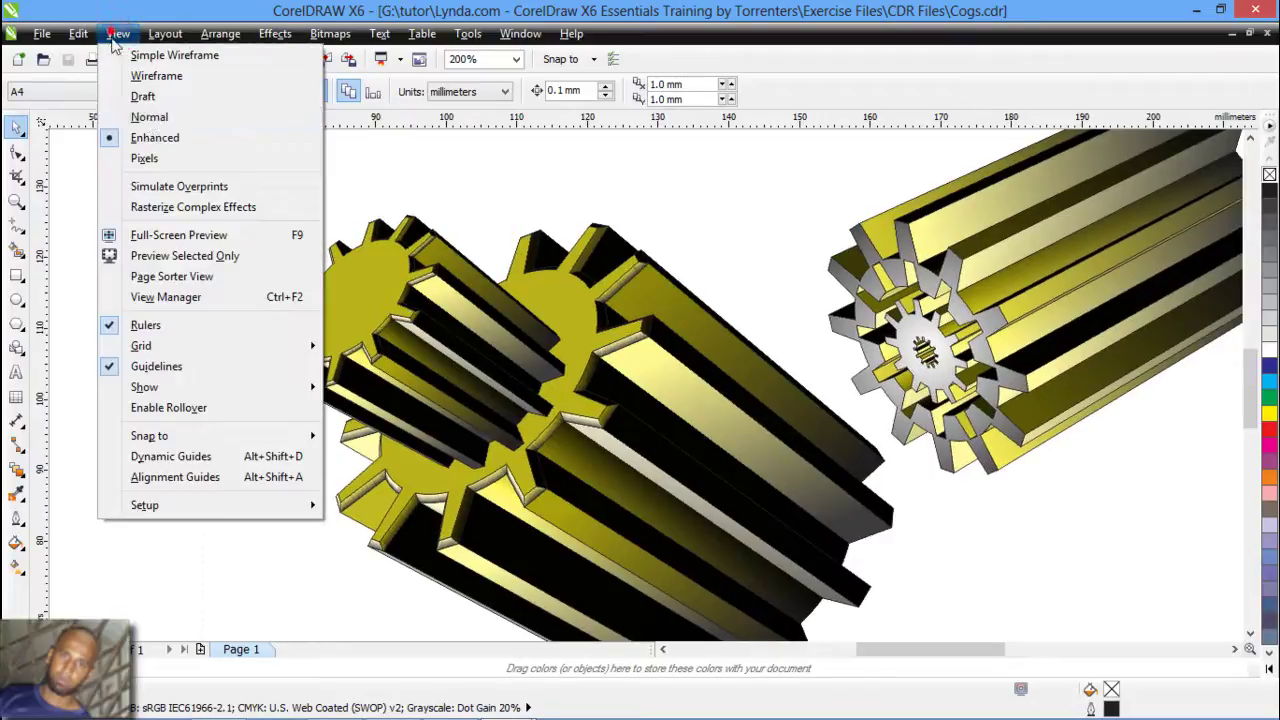
click(178, 159)
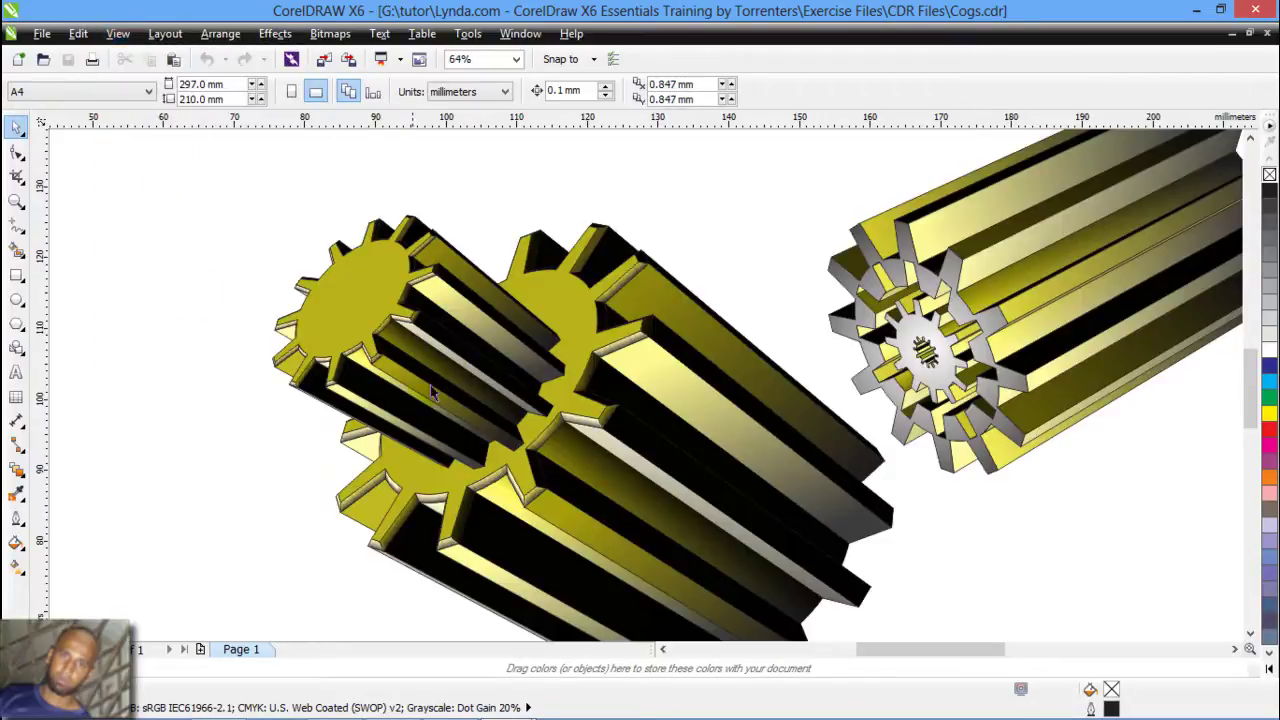
scroll(372, 331, down, 1)
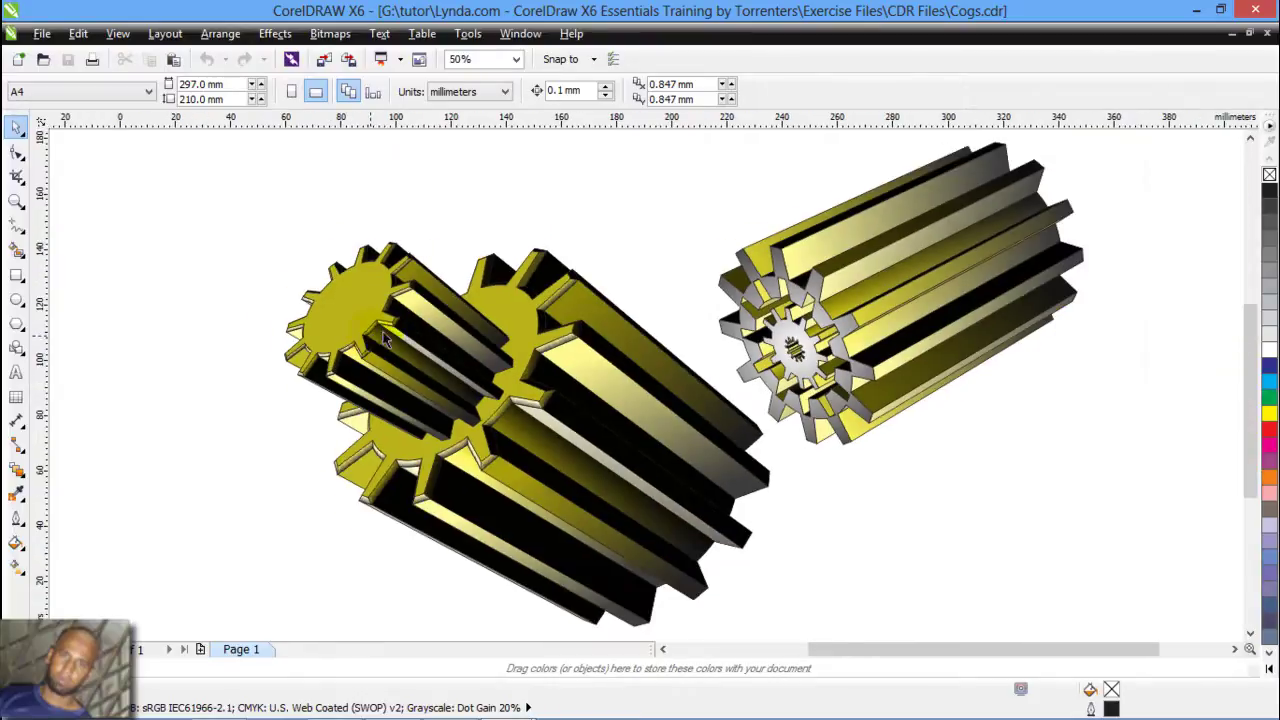
scroll(372, 331, down, 2)
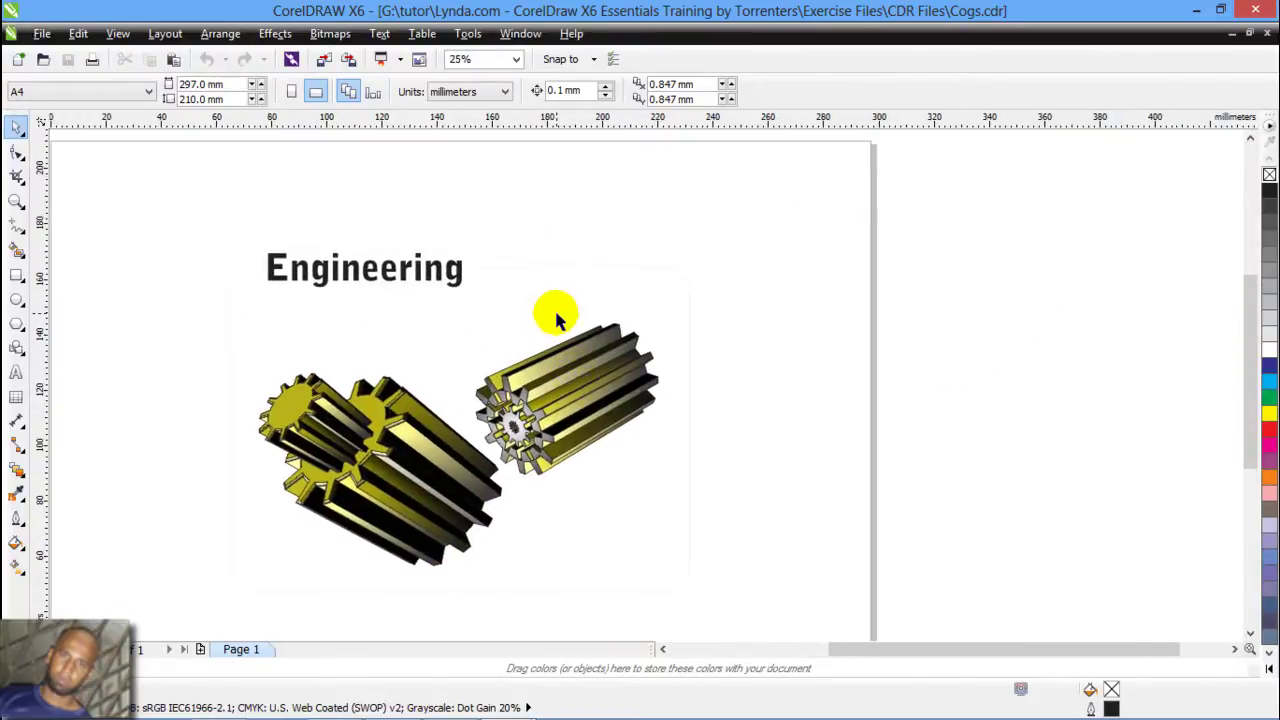
click(15, 201)
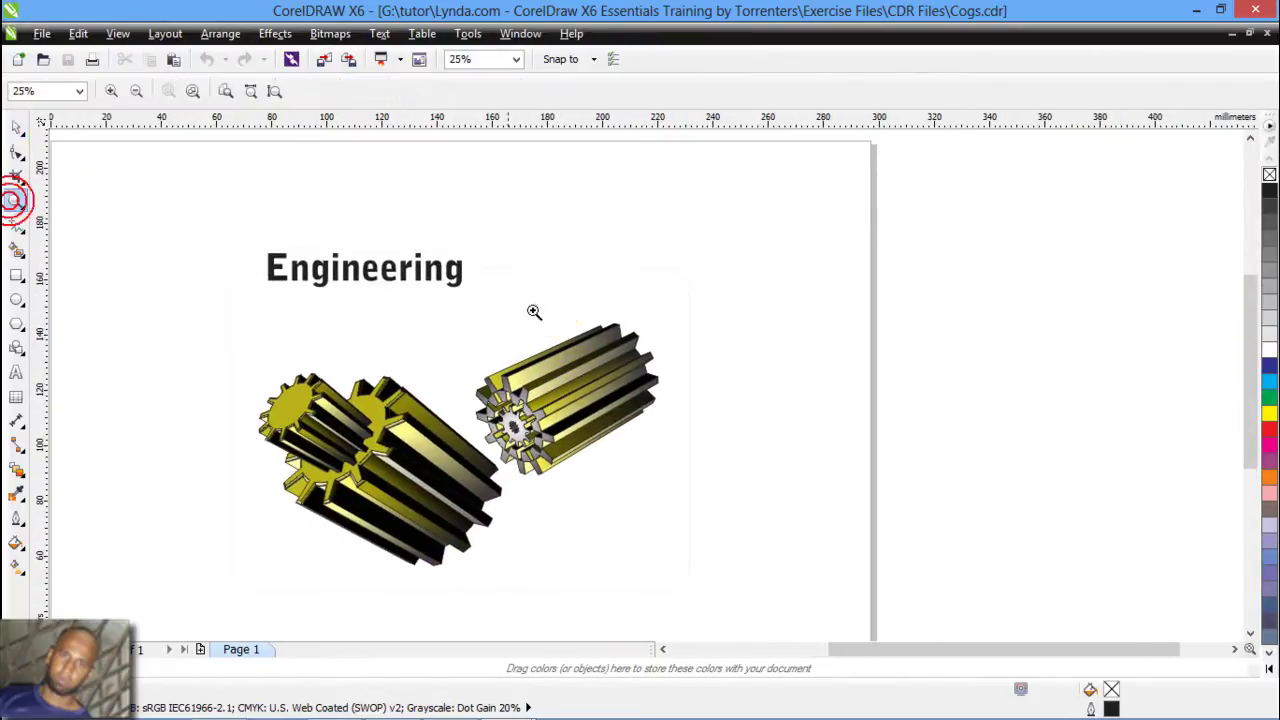
drag(656, 307, 586, 360)
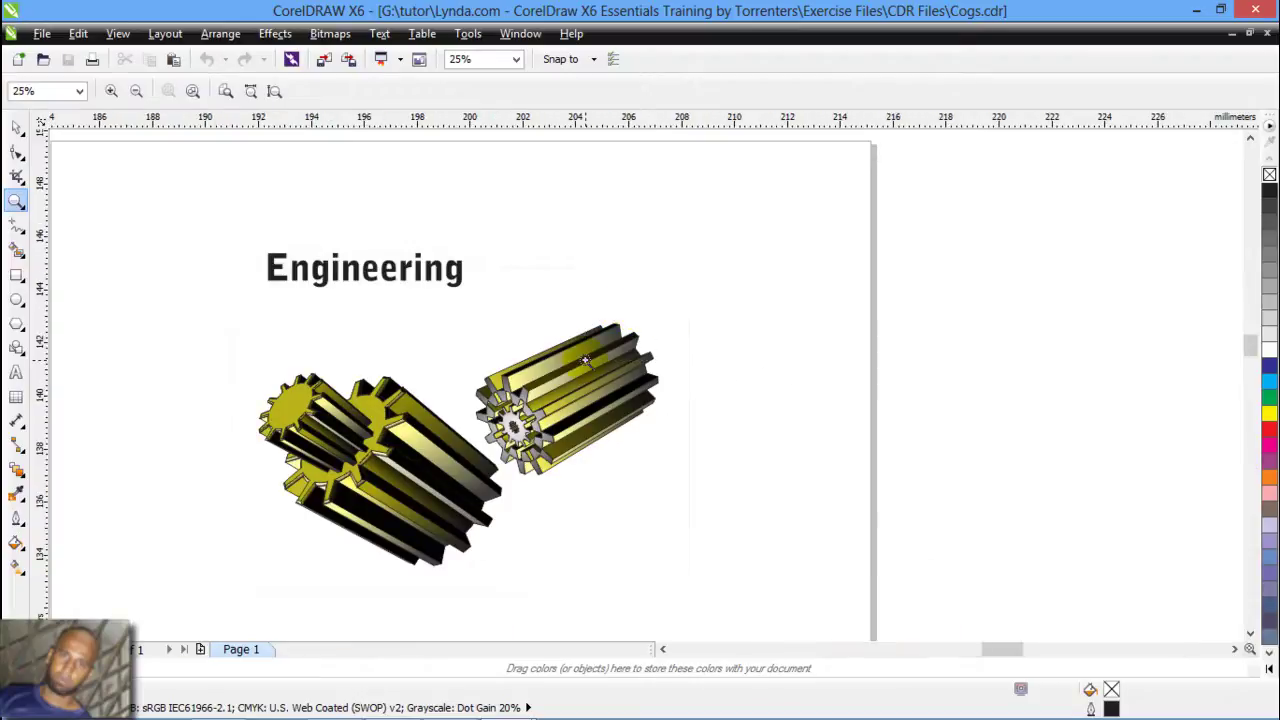
drag(700, 236, 490, 457)
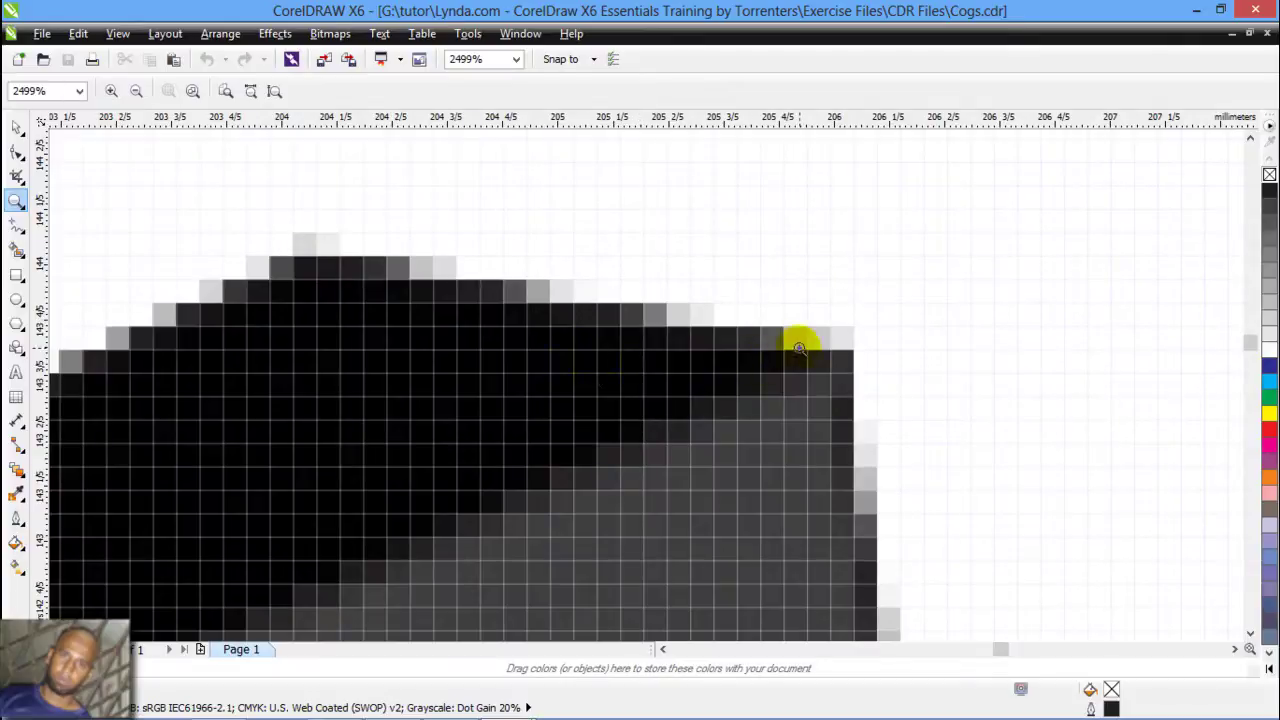
Zoom out to 50% to show the gears in Cogs.cdr and switch the drawing to Enhanced view.
scroll(798, 348, down, 3)
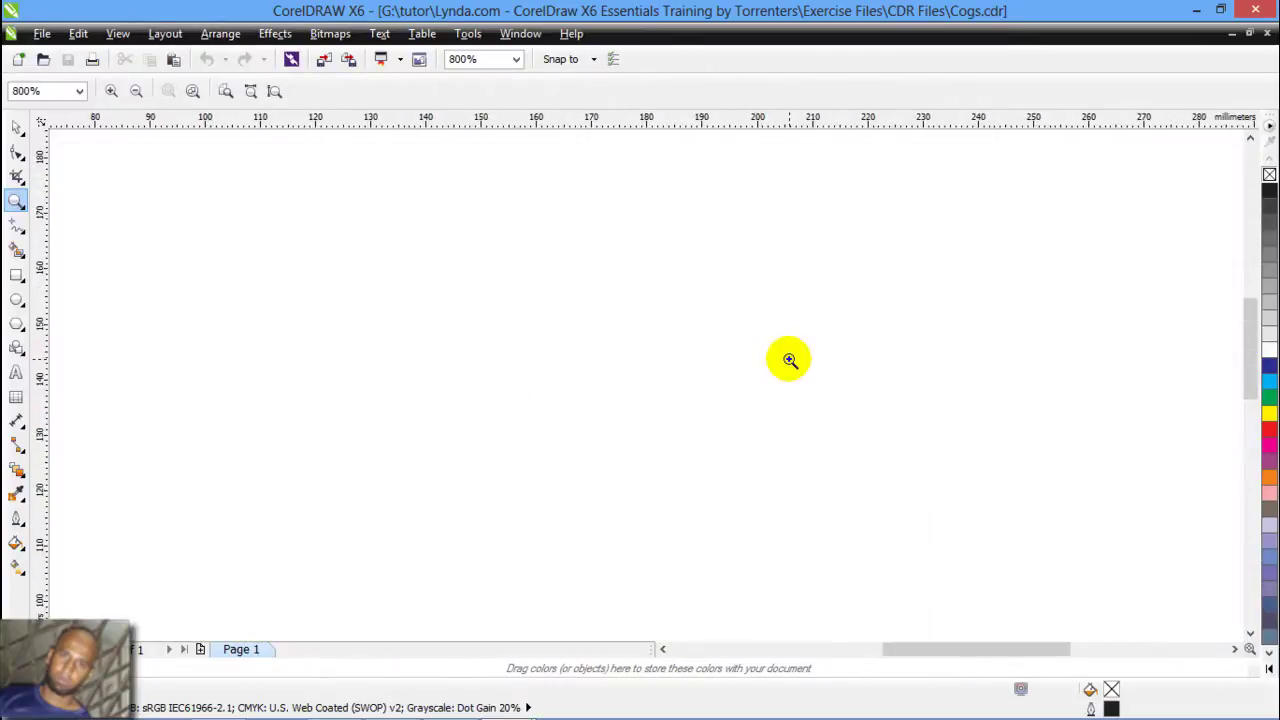
scroll(790, 360, down, 3)
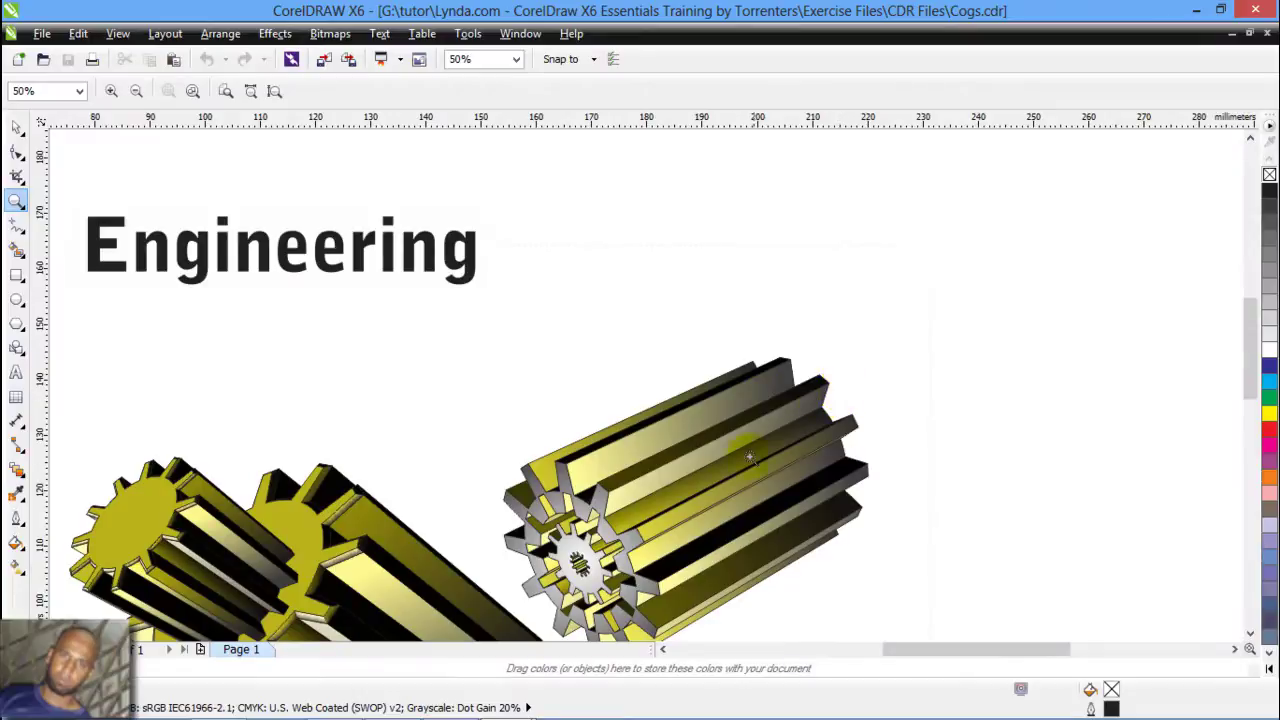
scroll(803, 420, down, 2)
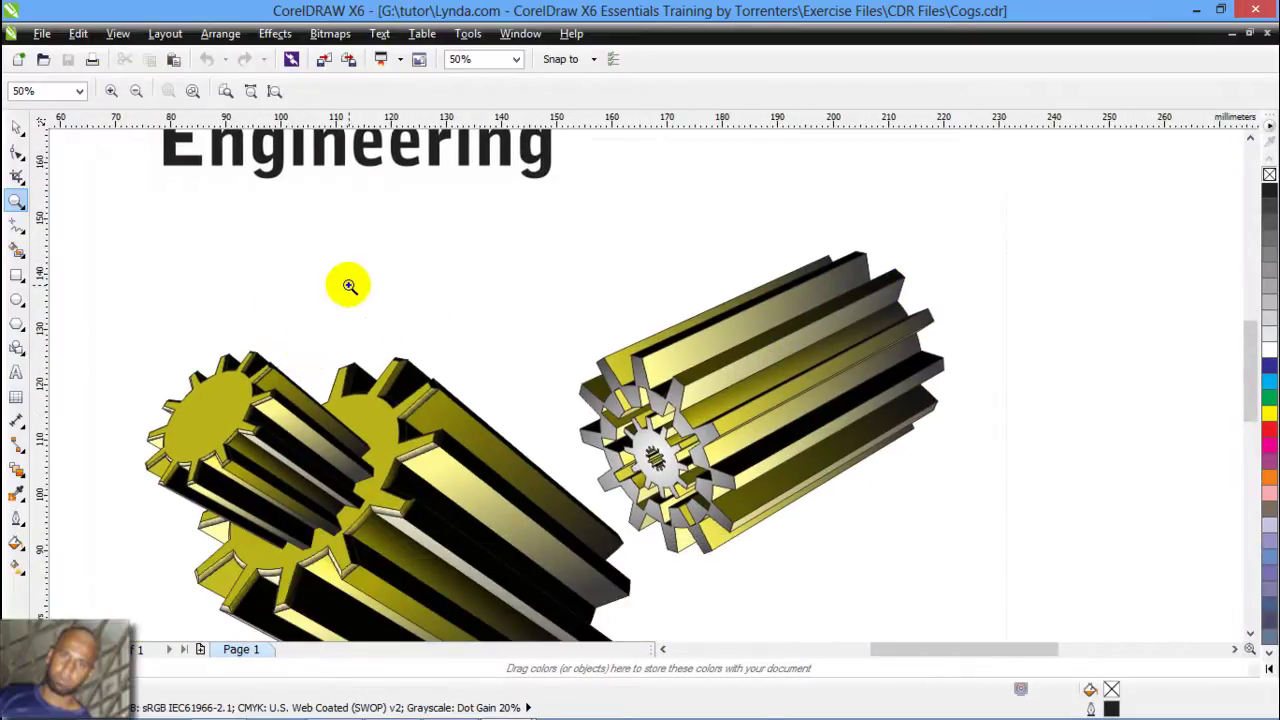
click(119, 33)
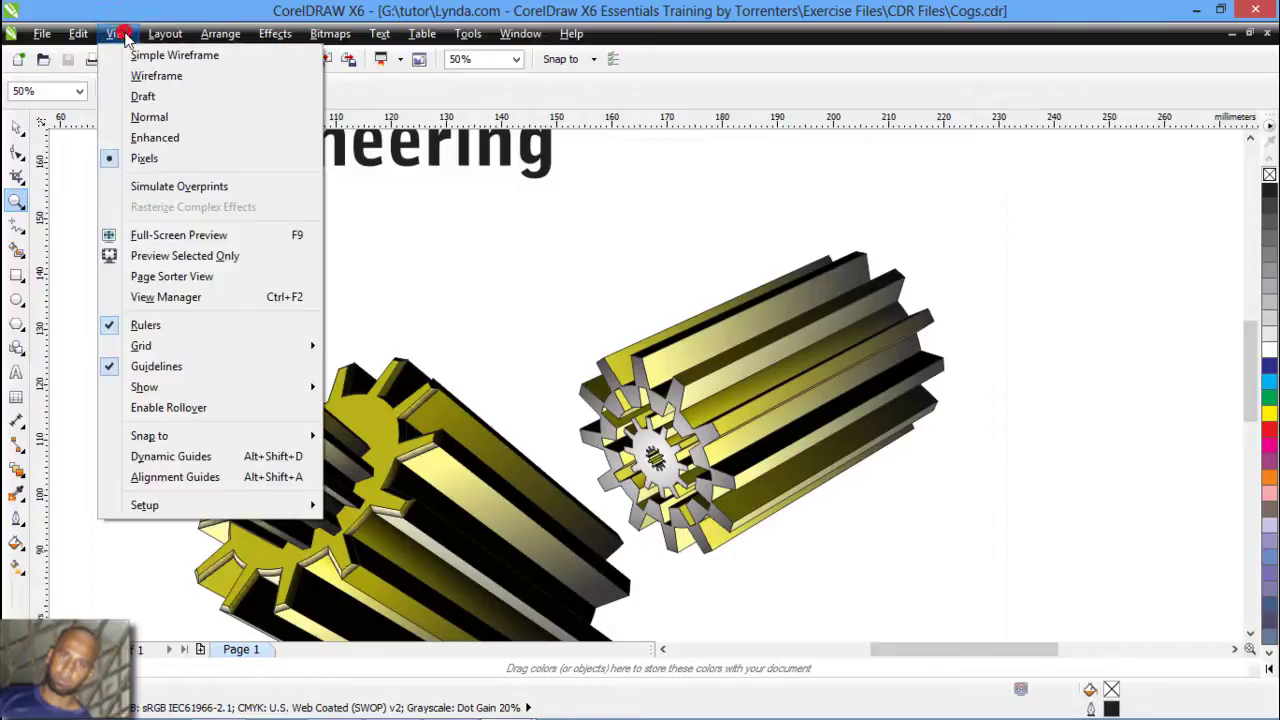
click(155, 138)
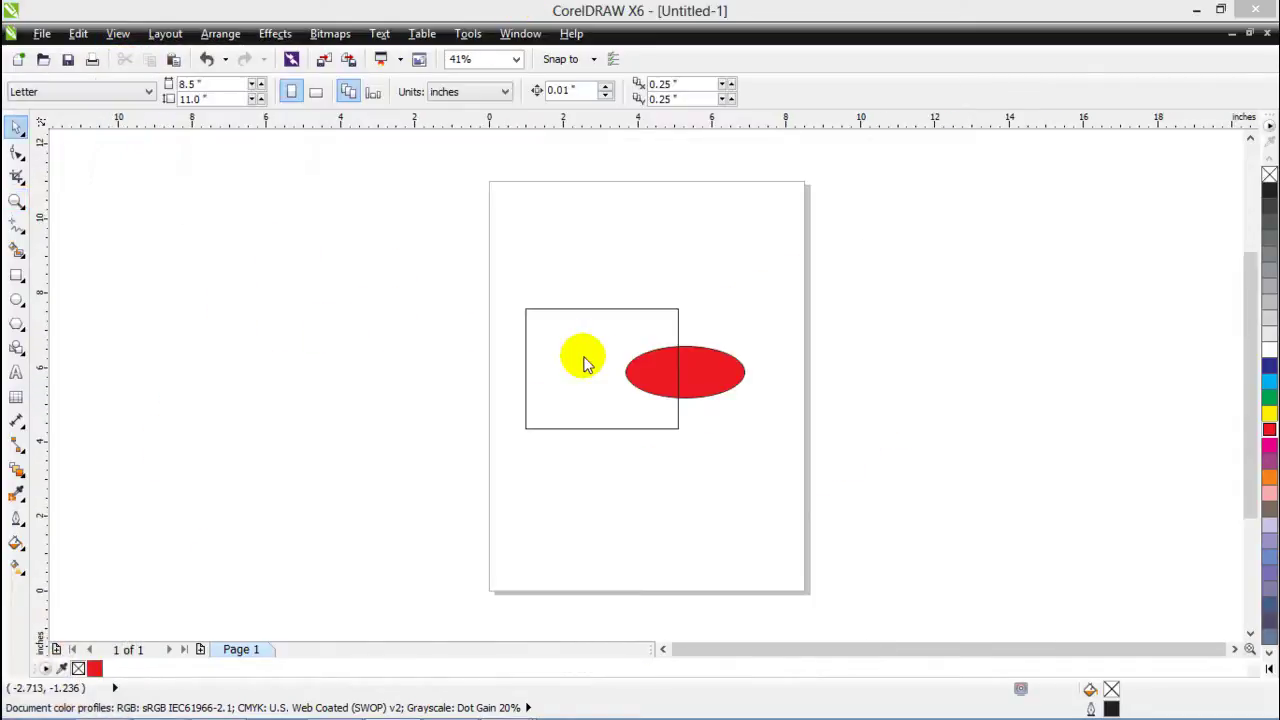
In the Untitled-1 document, alternately select the unfilled rectangle by its interior and the red ellipse with the Pick tool.
click(17, 131)
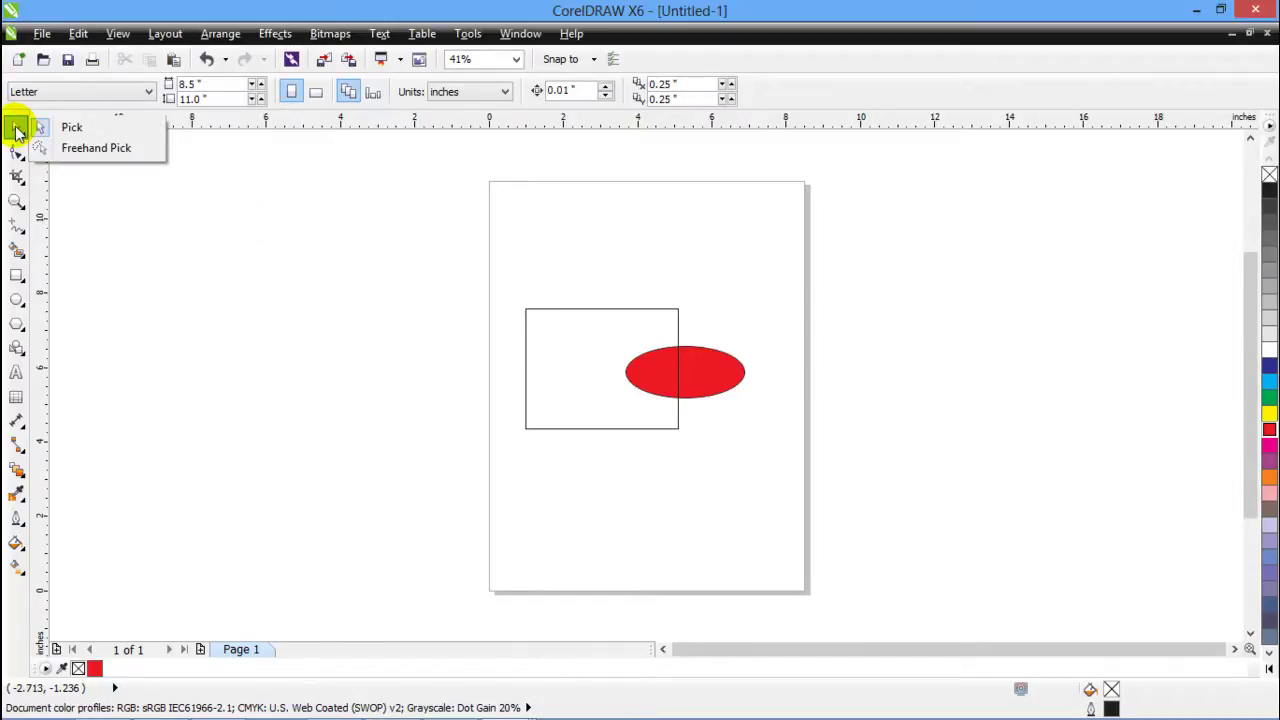
click(16, 129)
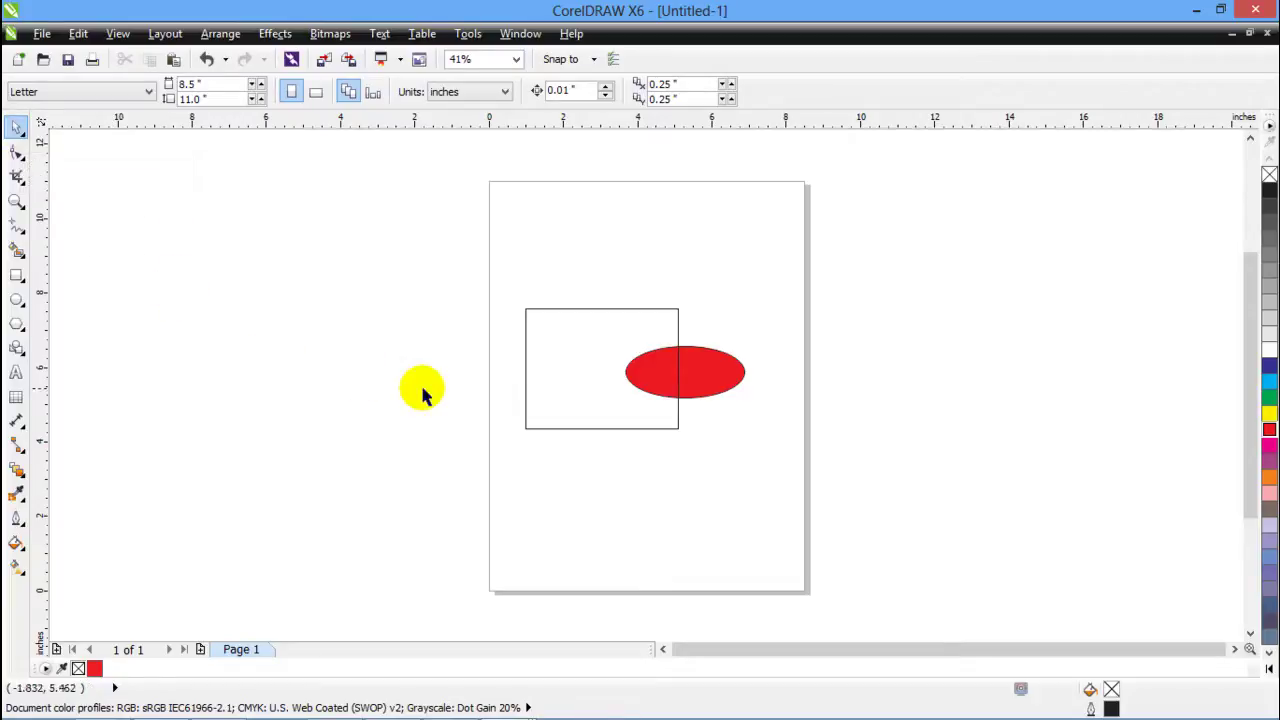
click(545, 405)
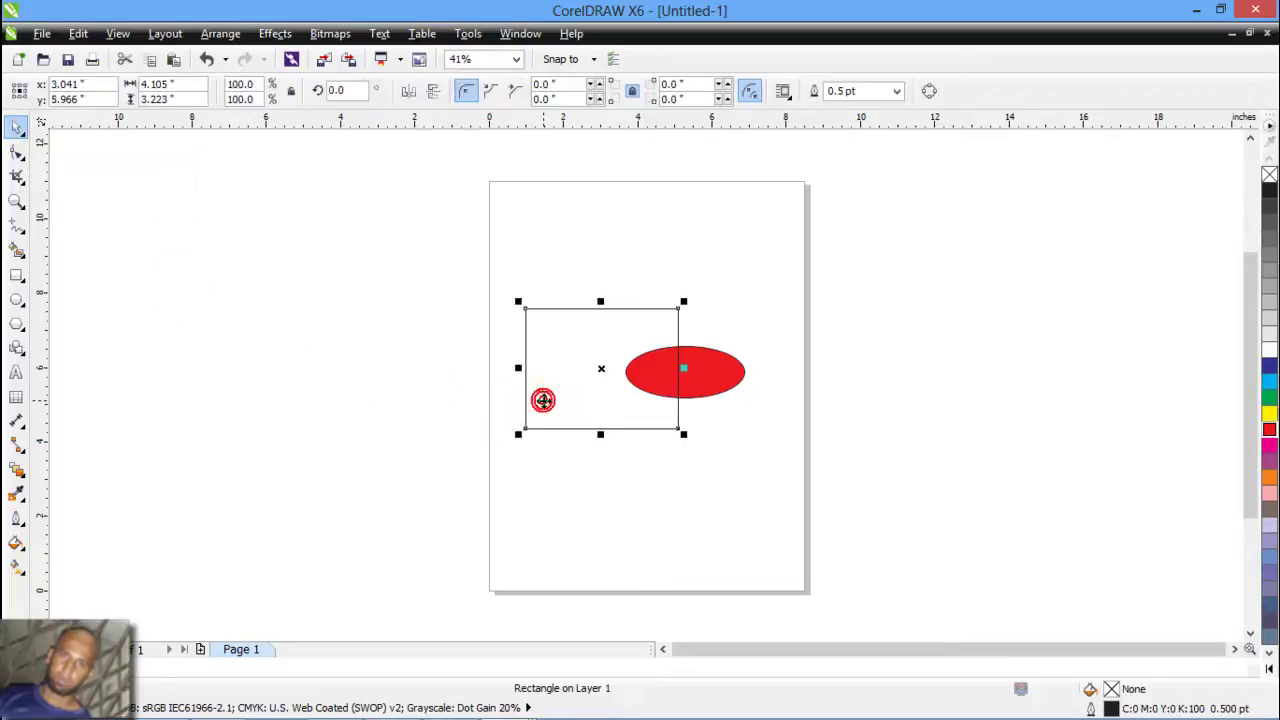
click(716, 380)
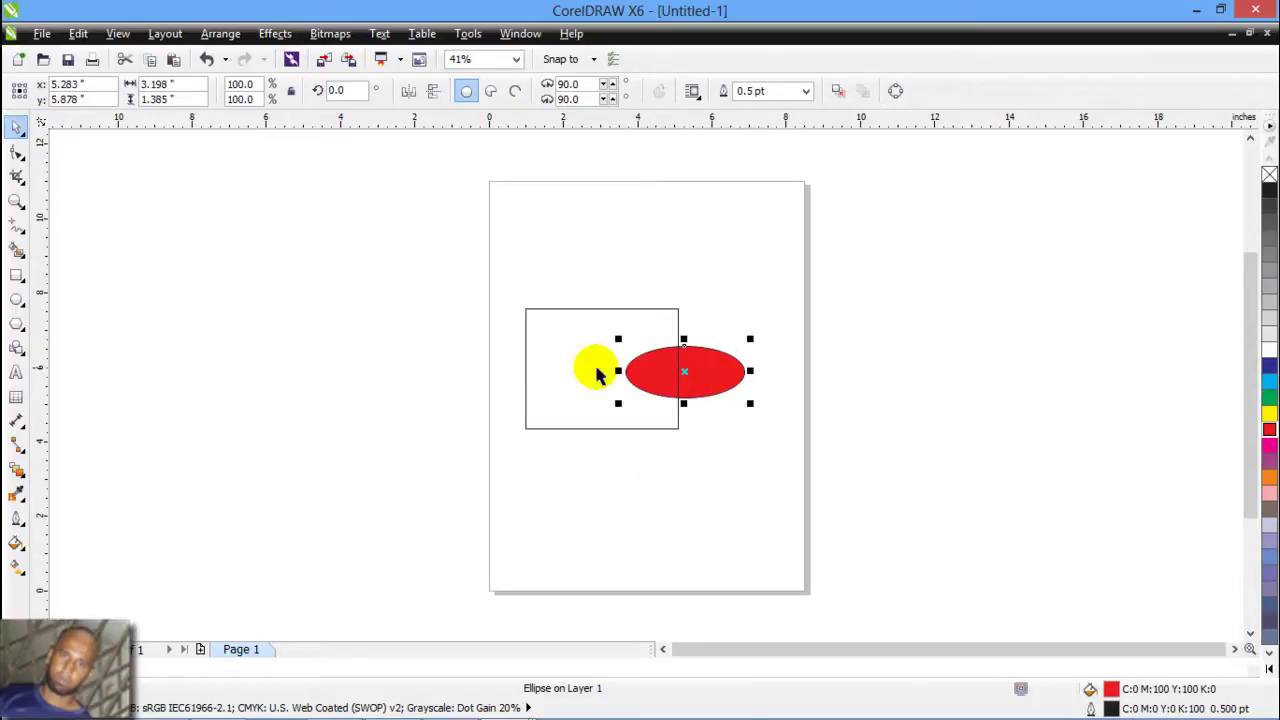
click(562, 367)
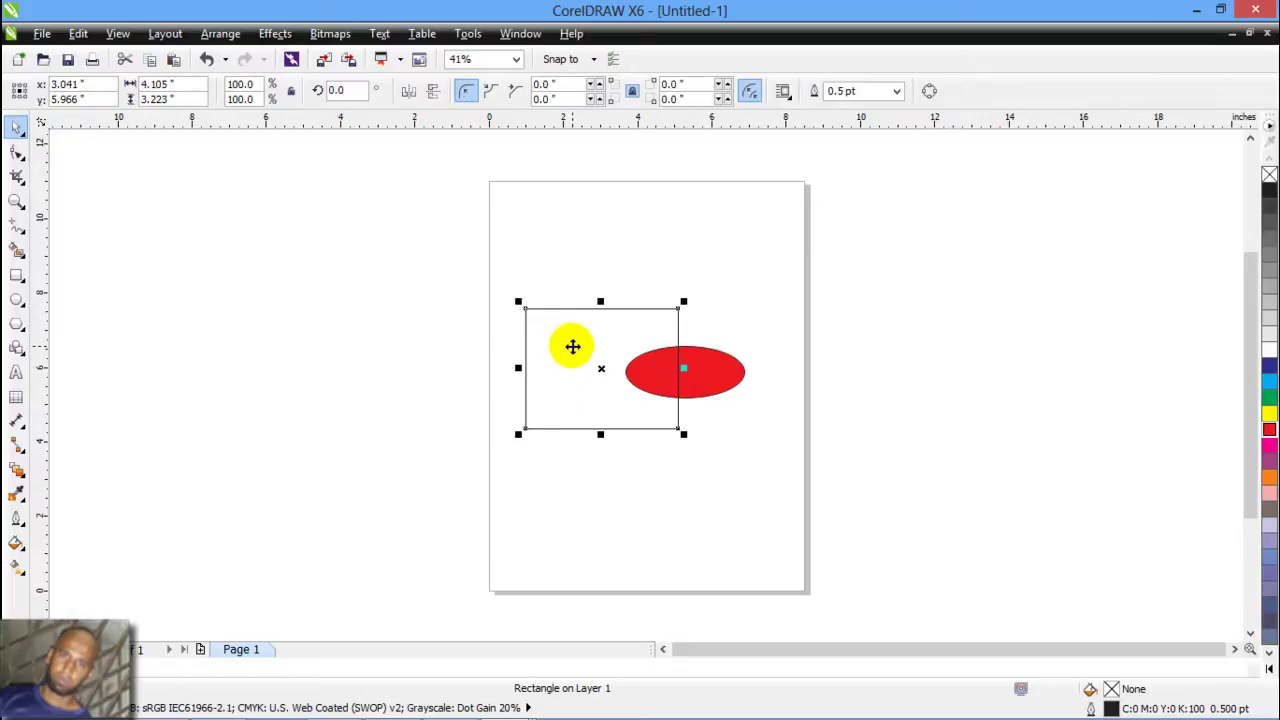
click(648, 355)
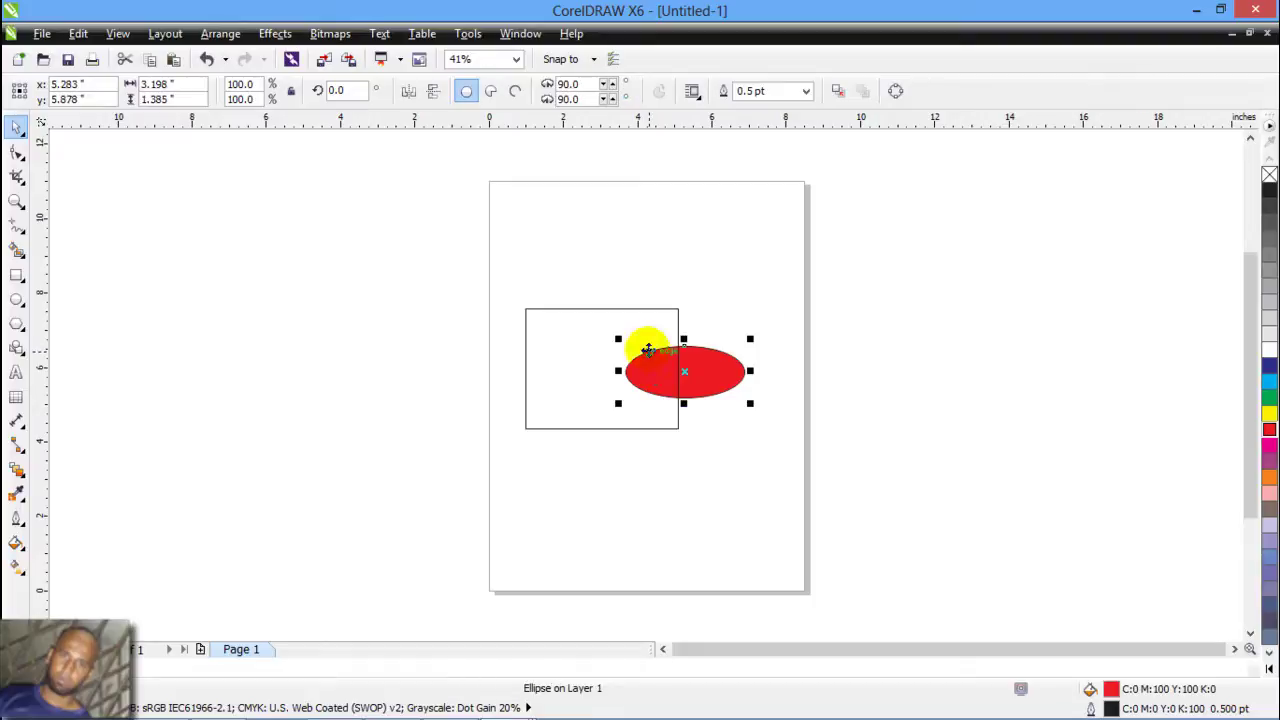
click(560, 358)
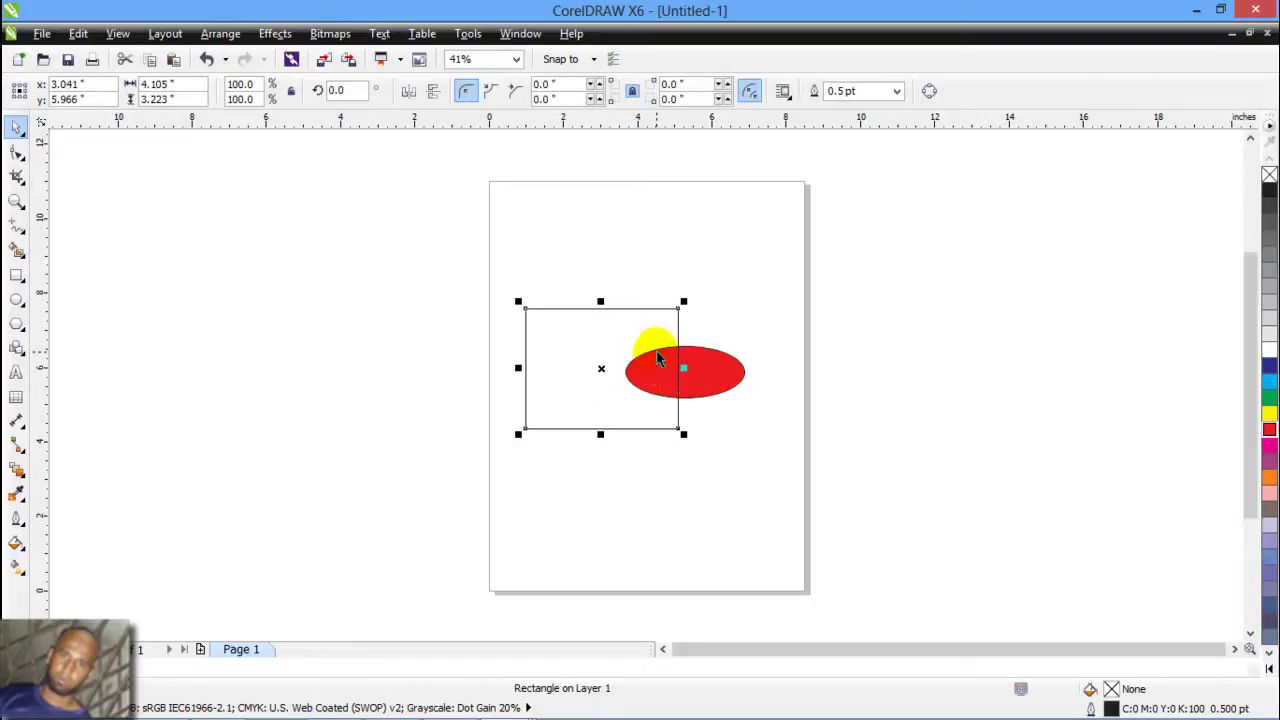
click(656, 350)
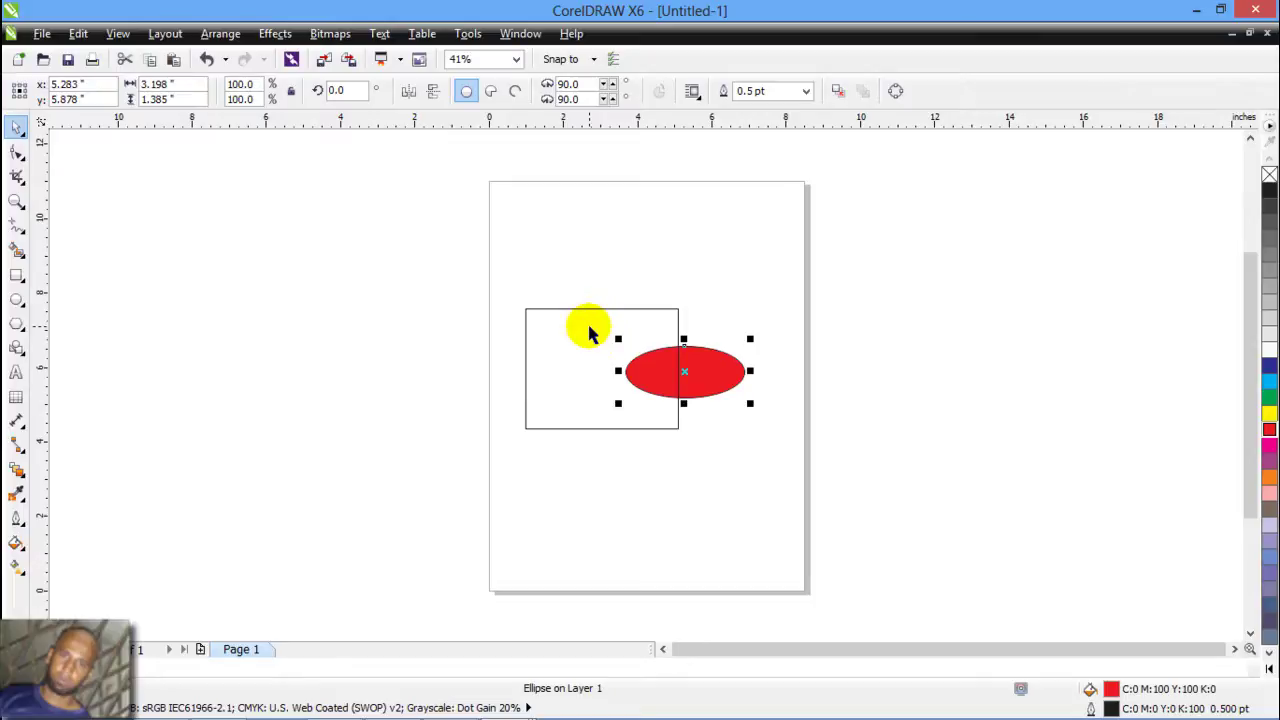
Turn off "Treat all objects as filled" in the Pick Tool options and apply the change.
key(ctrl+j)
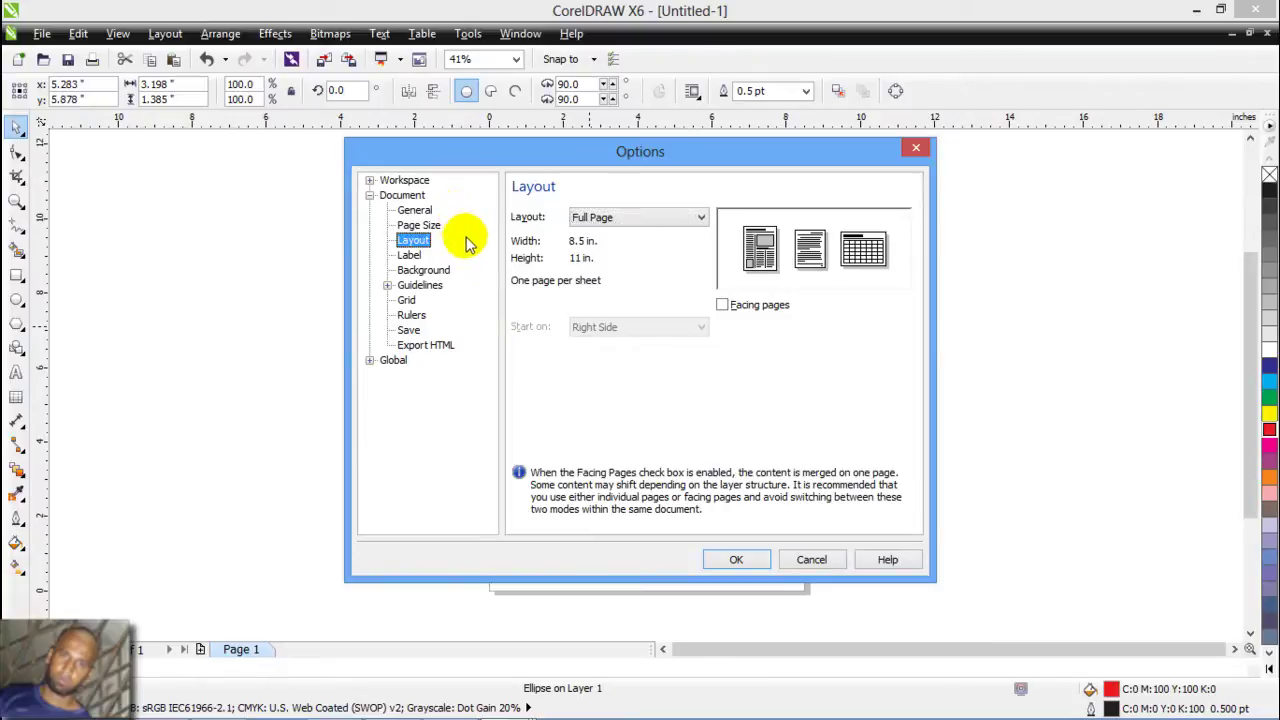
click(369, 181)
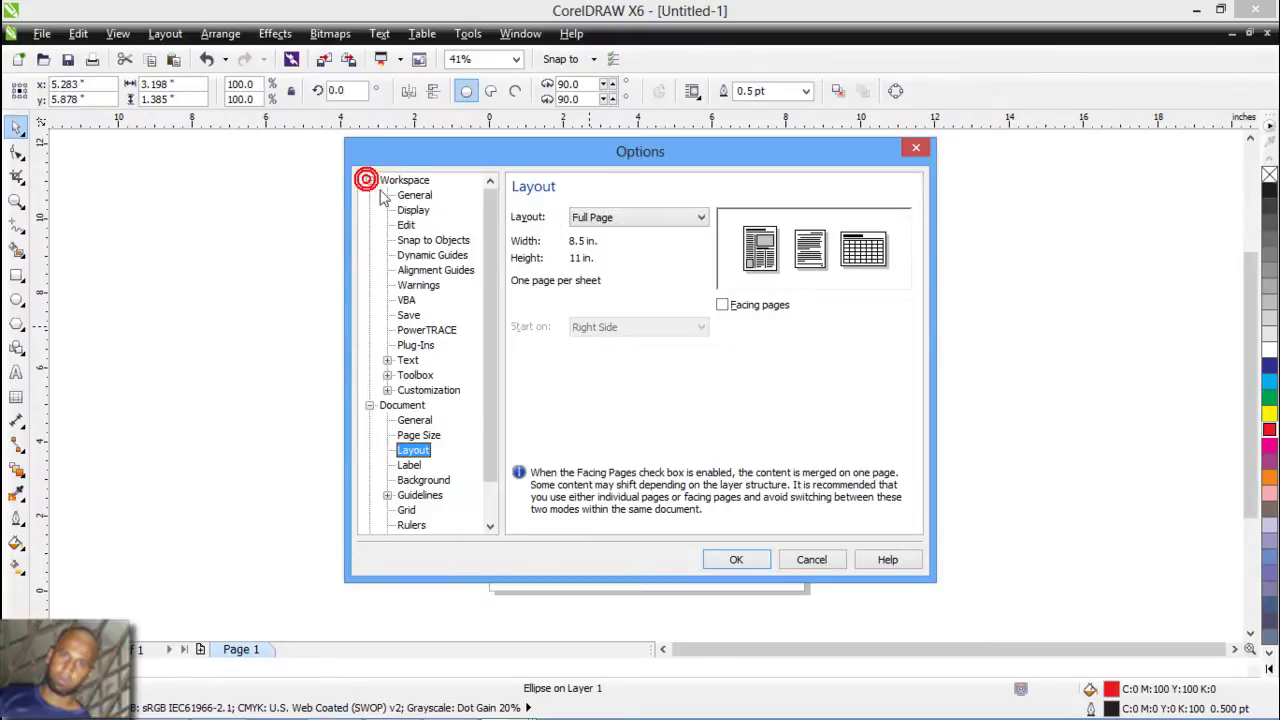
click(387, 375)
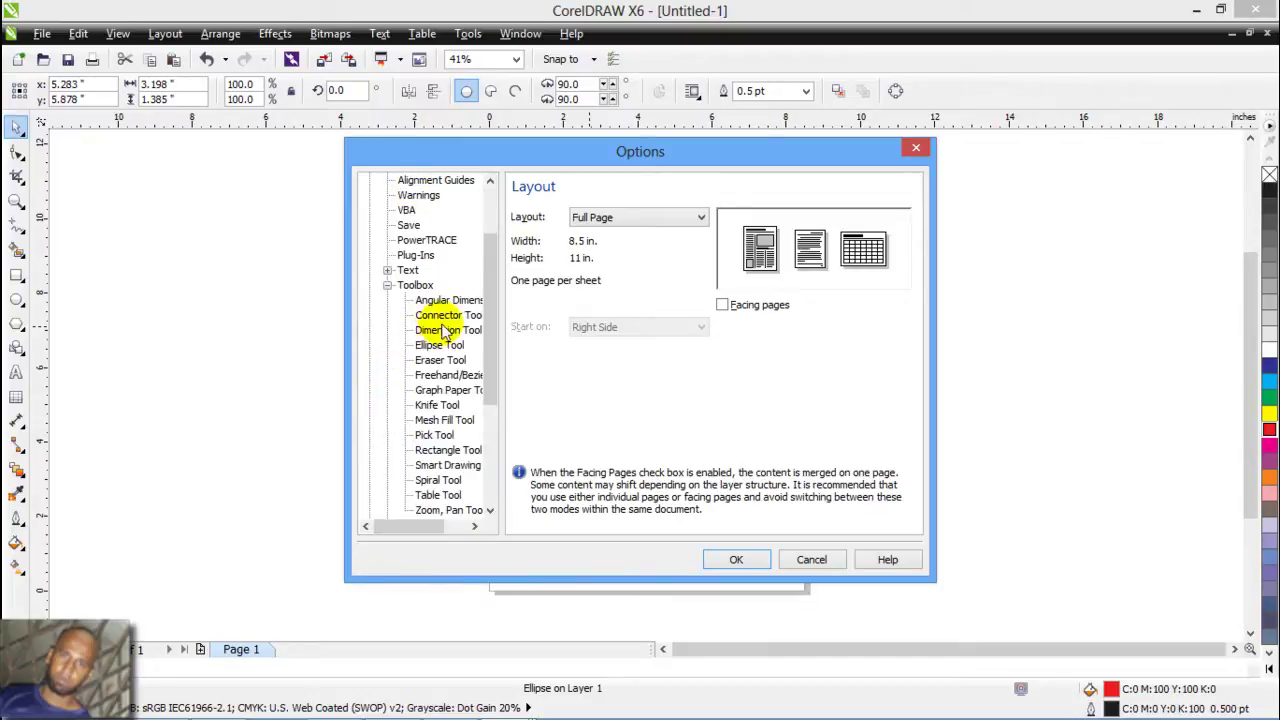
scroll(480, 272, down, 1)
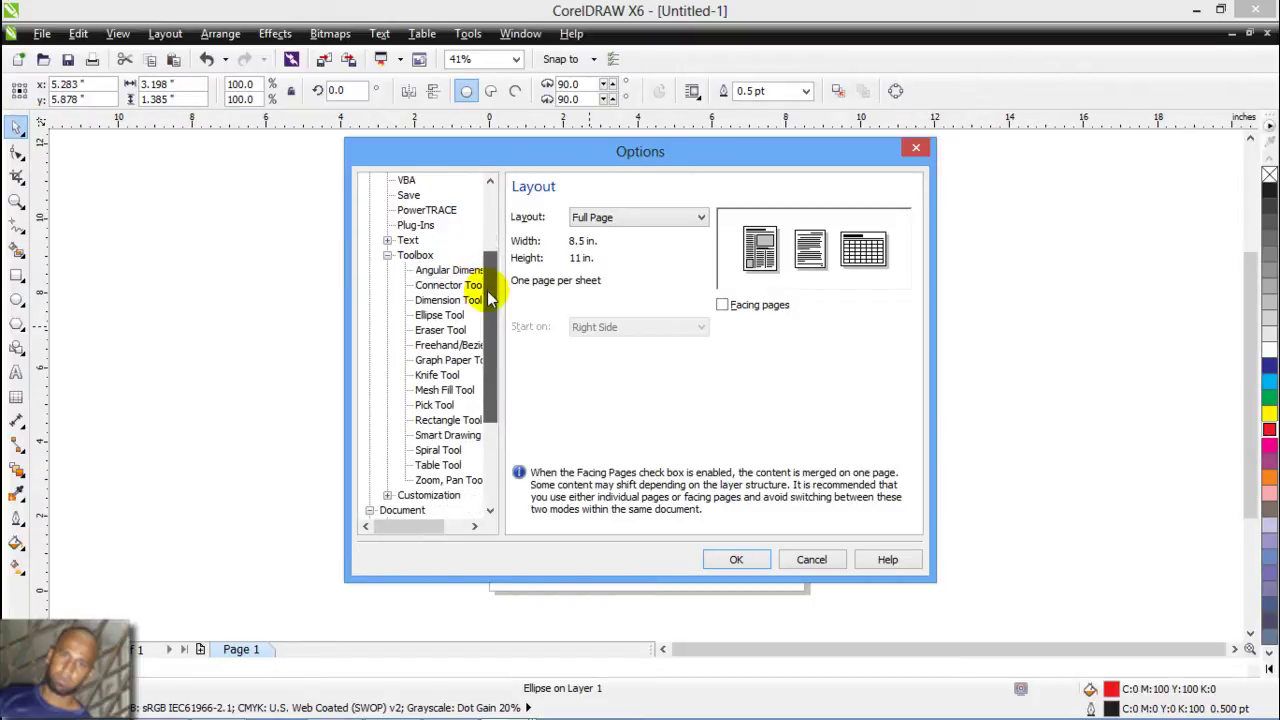
click(432, 405)
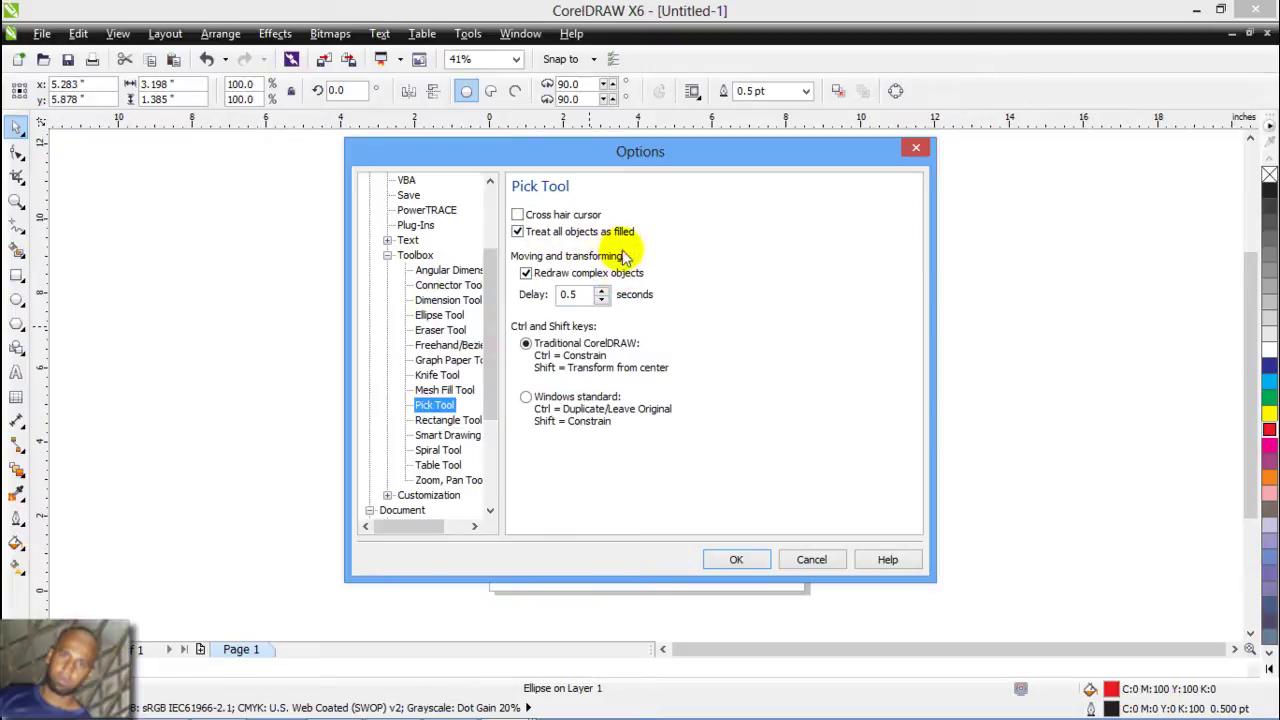
click(517, 232)
click(749, 557)
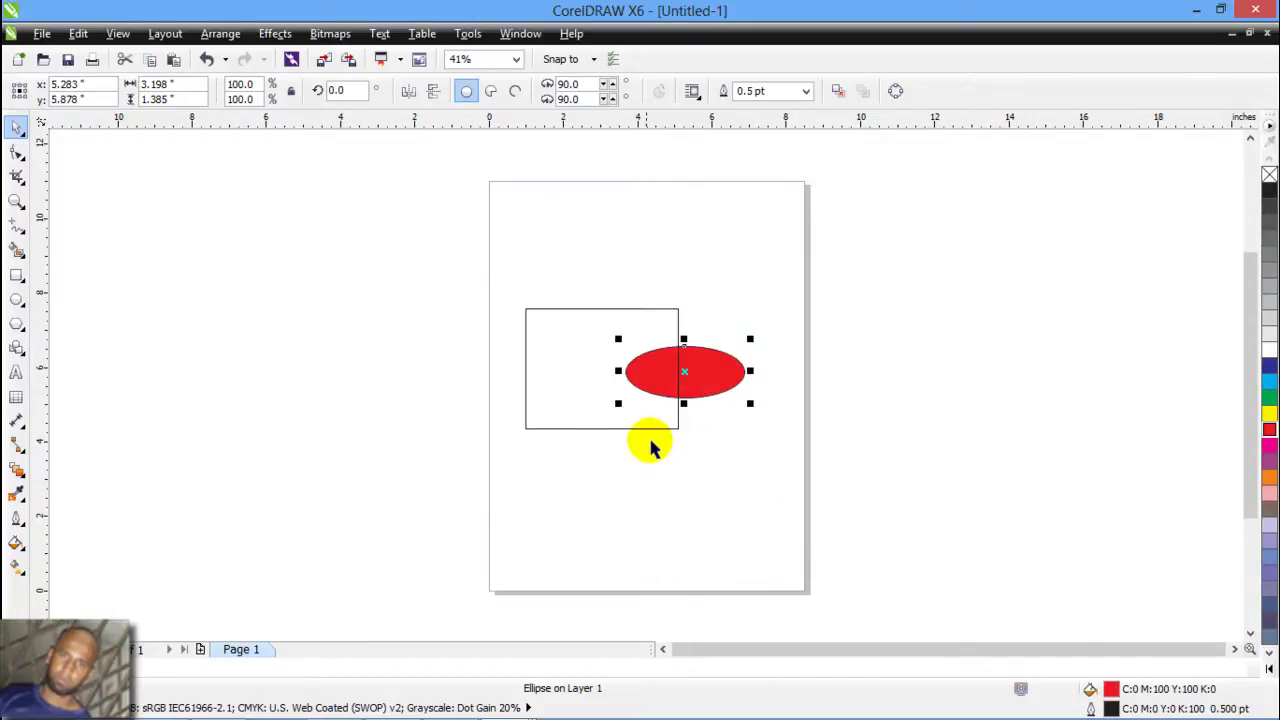
Test picking the rectangle by its empty interior and by its outline, and the red ellipse by its fill.
click(570, 372)
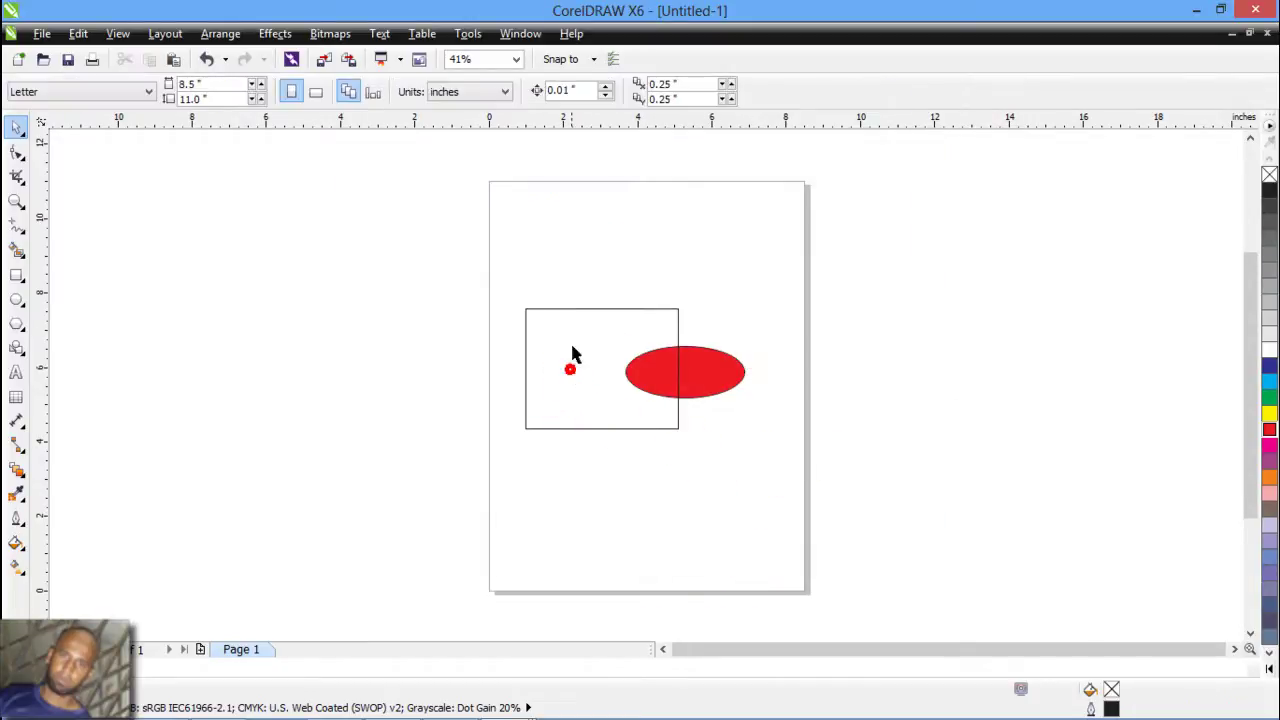
click(574, 310)
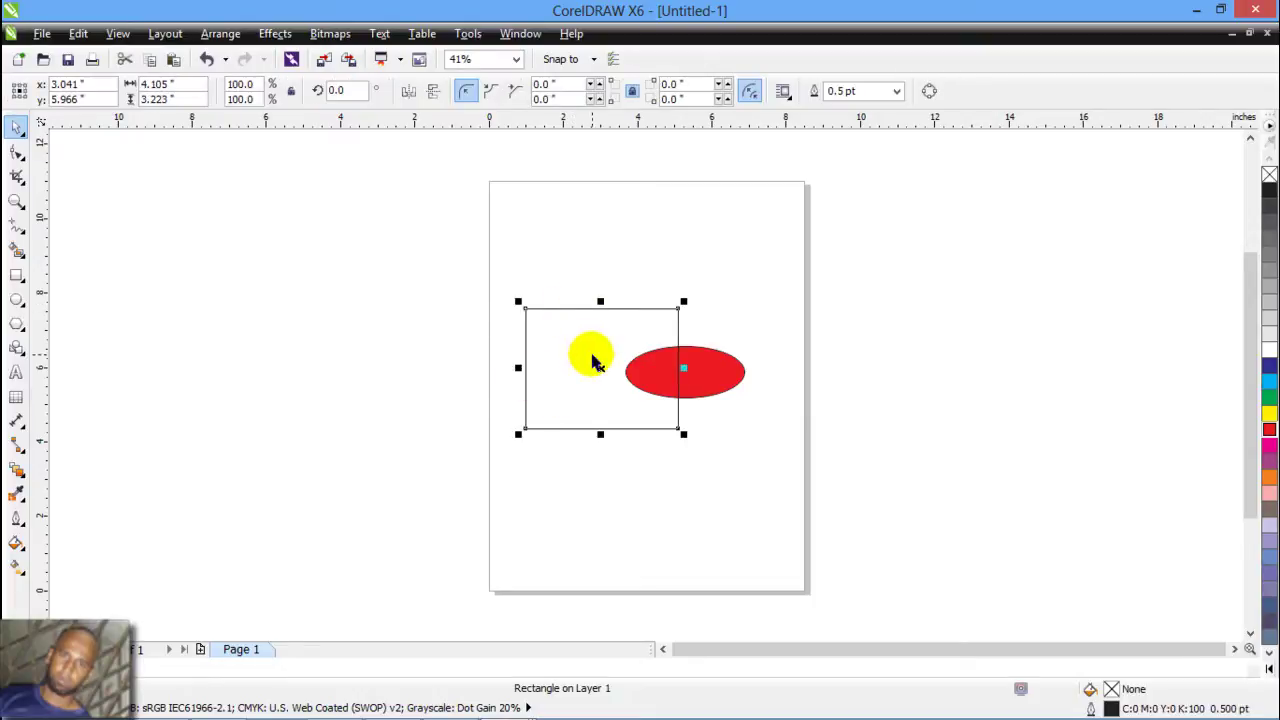
click(708, 378)
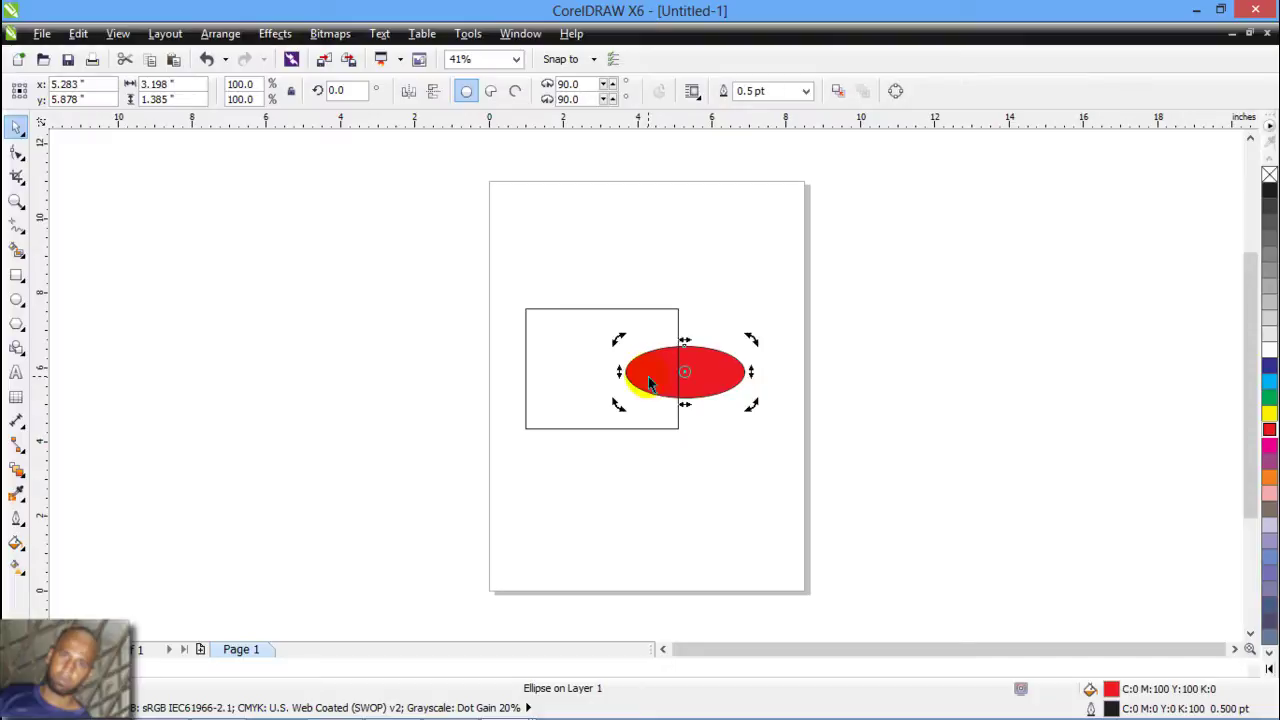
click(563, 430)
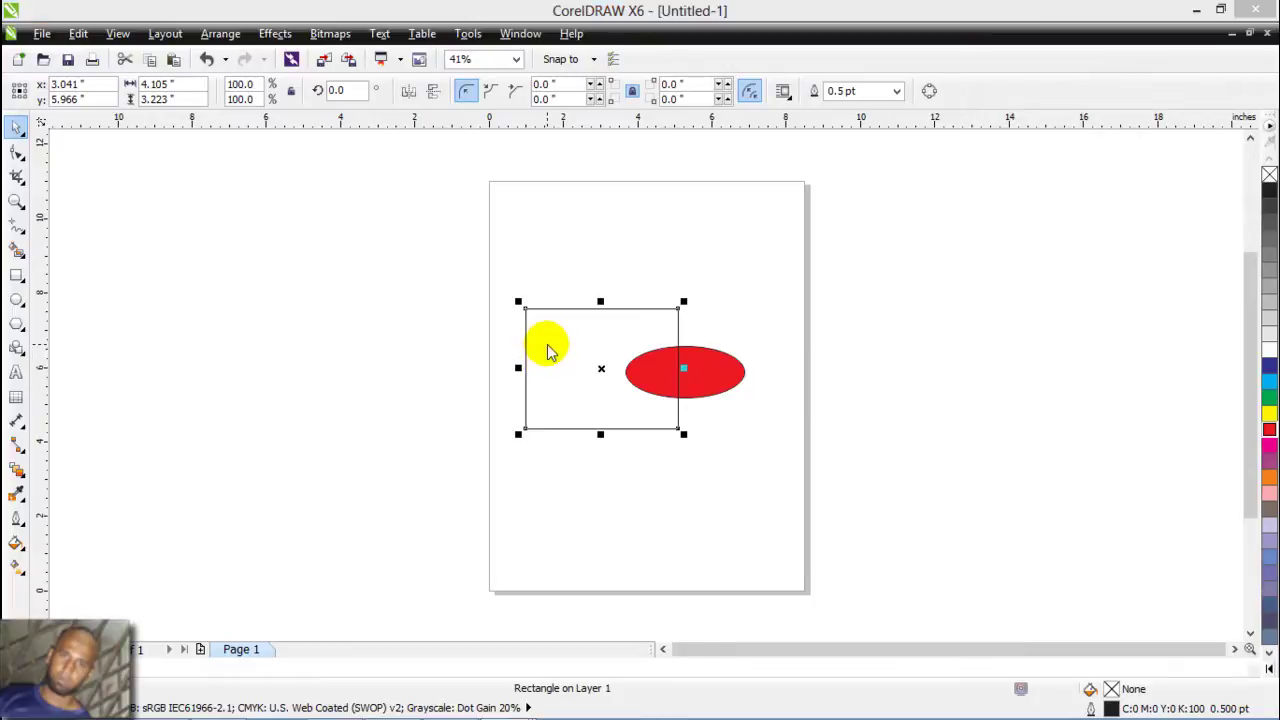
Enable the cross hair cursor in the Pick Tool options.
key(ctrl+j)
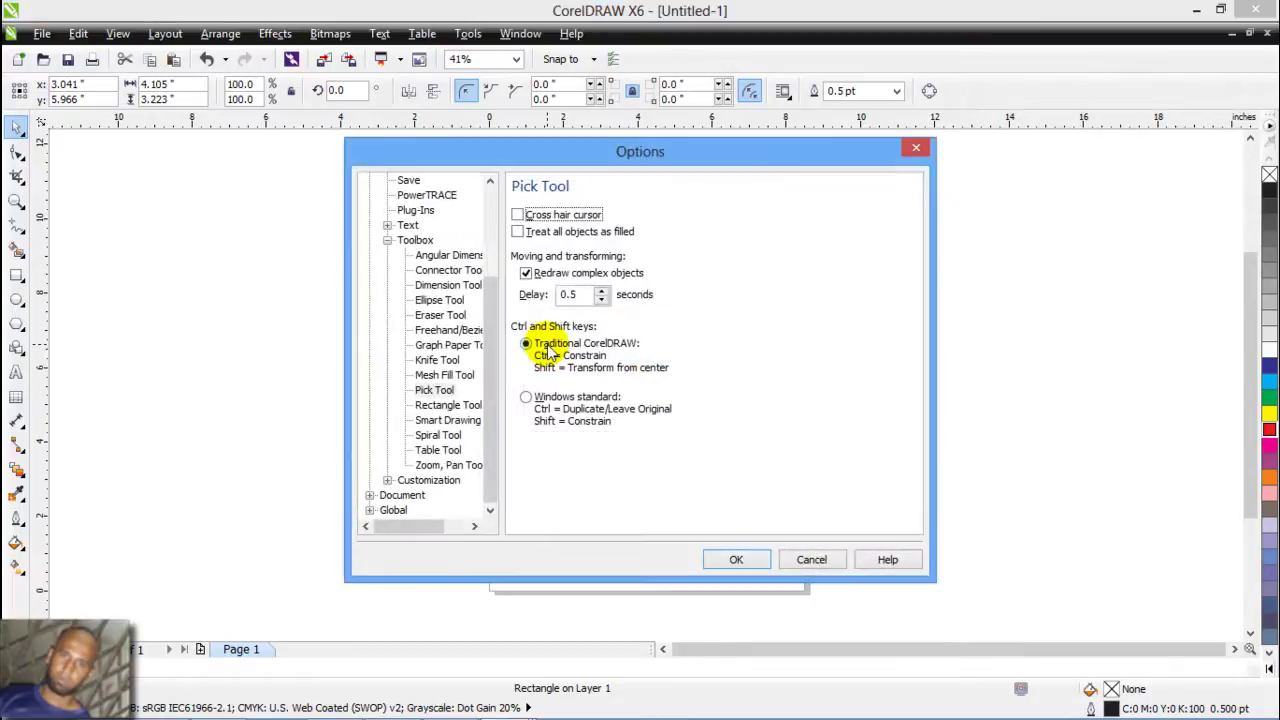
click(518, 216)
click(727, 558)
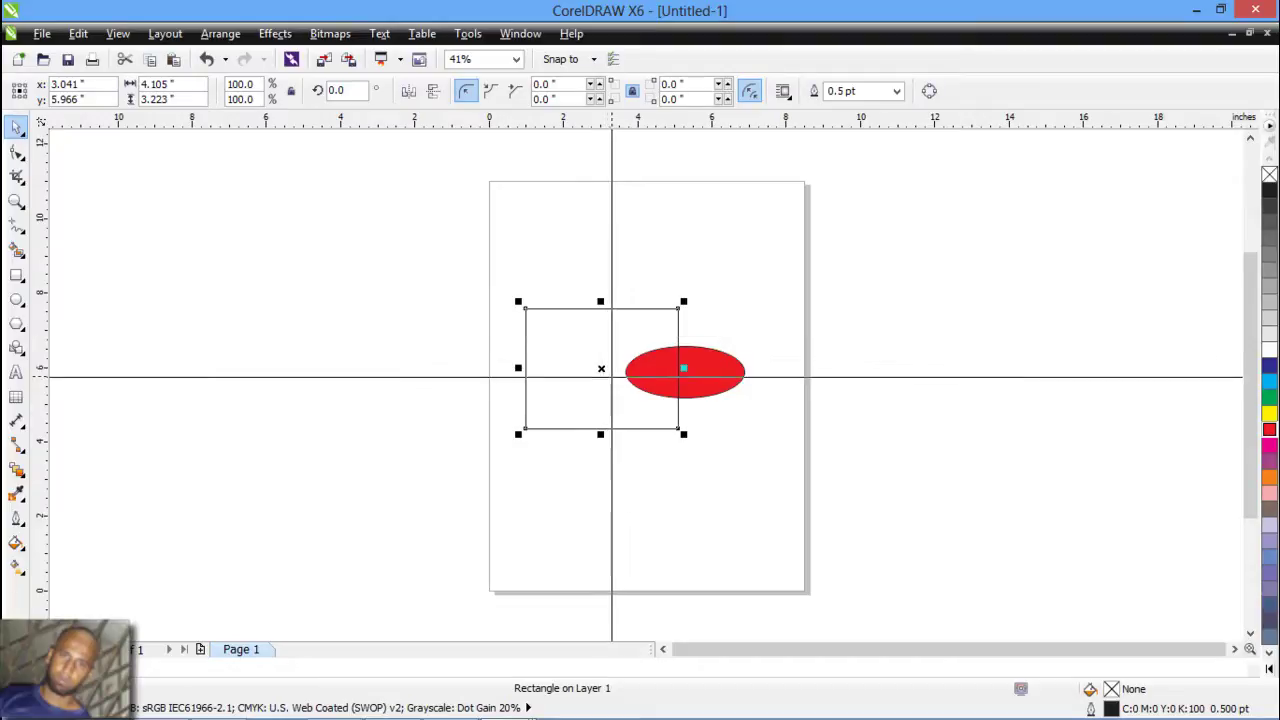
Move the rectangle's center onto the ellipse's leftmost point, then its bottom edge midpoint onto the ellipse's lowest point.
drag(601, 368, 627, 371)
scroll(627, 372, up, 4)
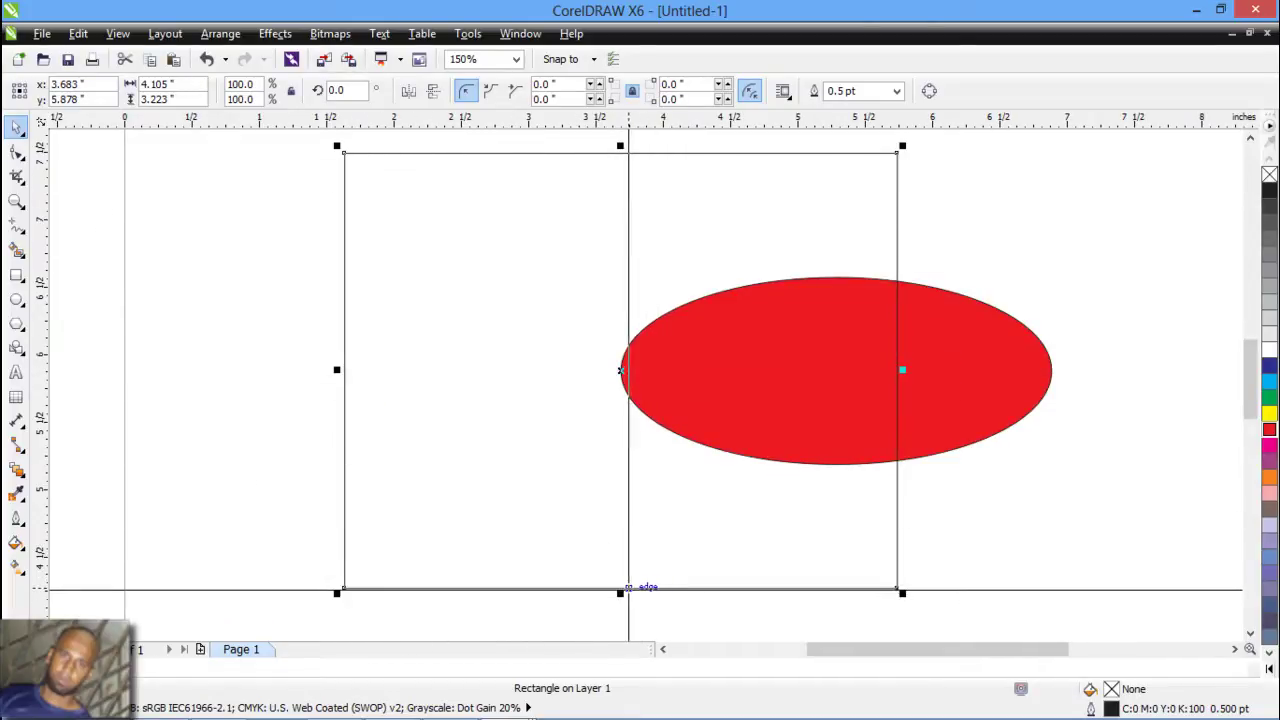
drag(619, 588, 836, 464)
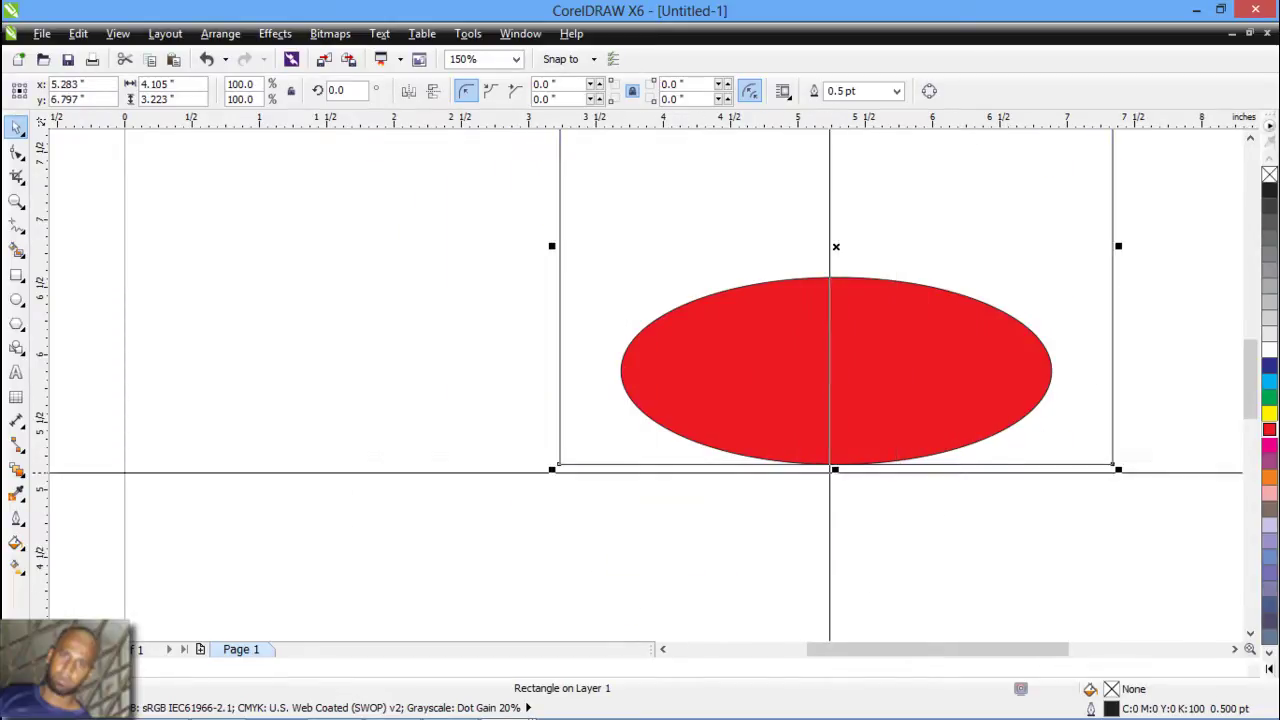
scroll(662, 505, down, 1)
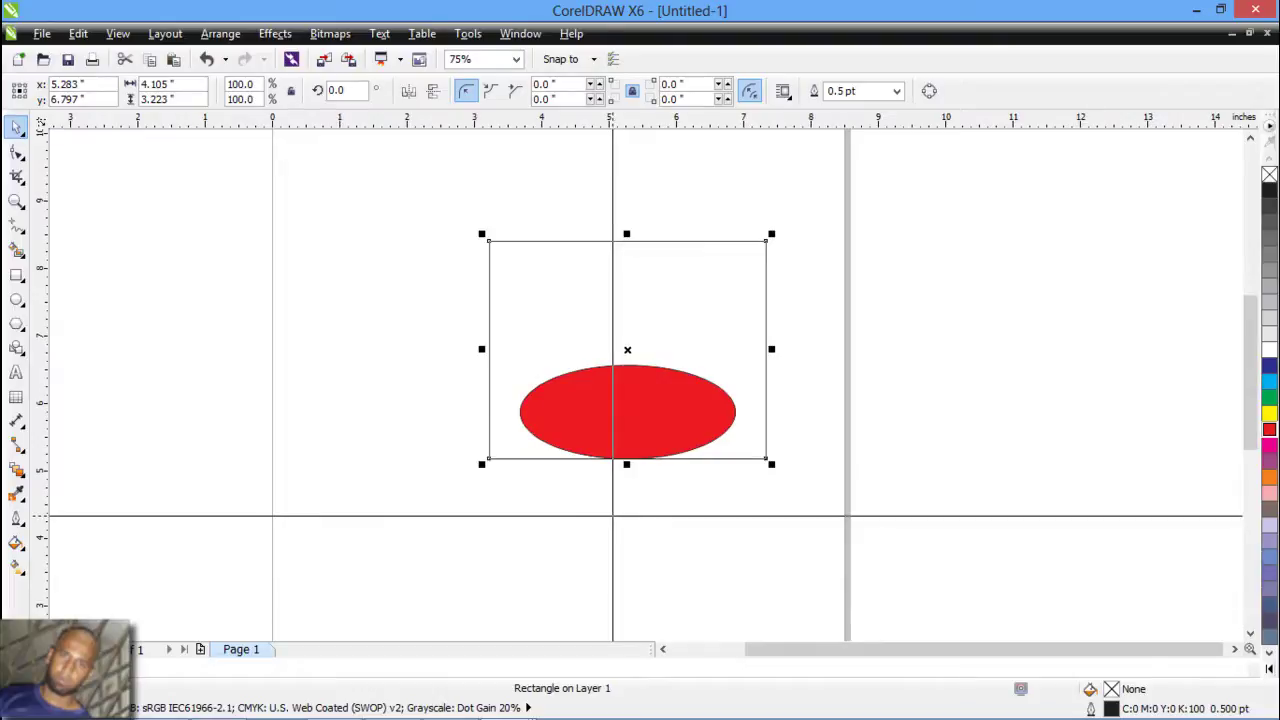
drag(596, 275, 546, 307)
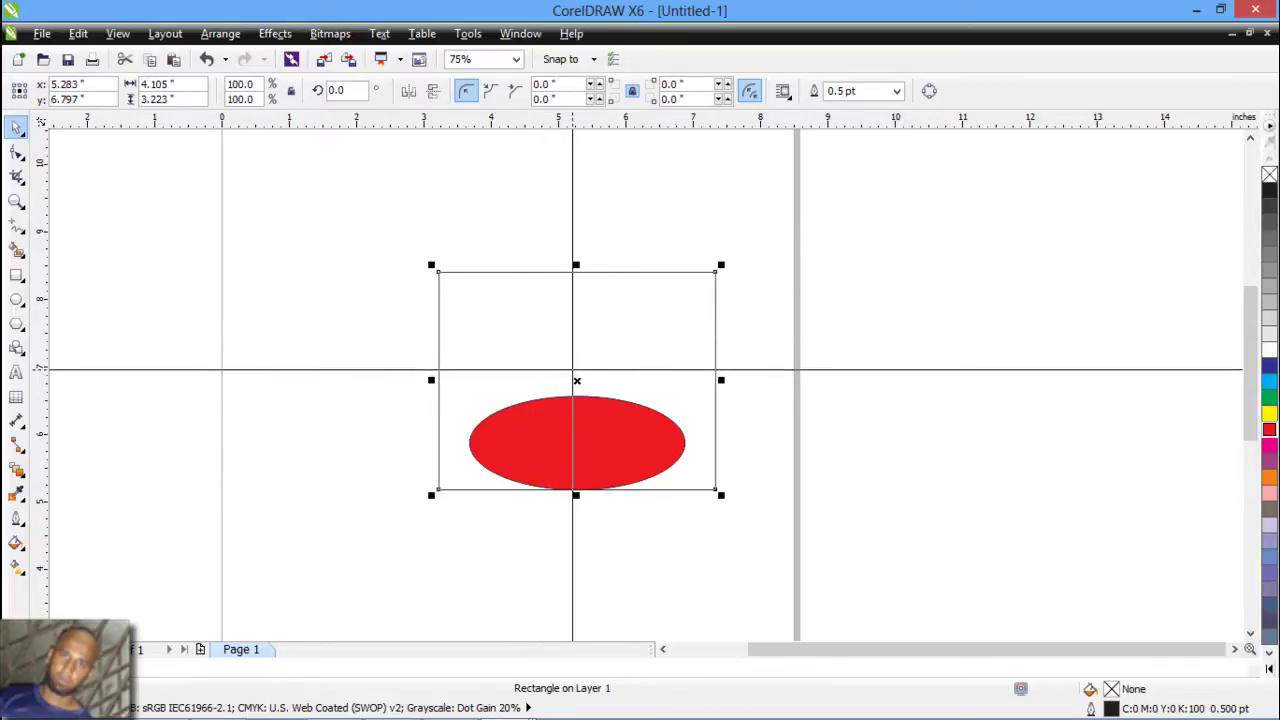
Turn off the cross hair cursor in the Pick Tool options and deselect the rectangle.
click(468, 34)
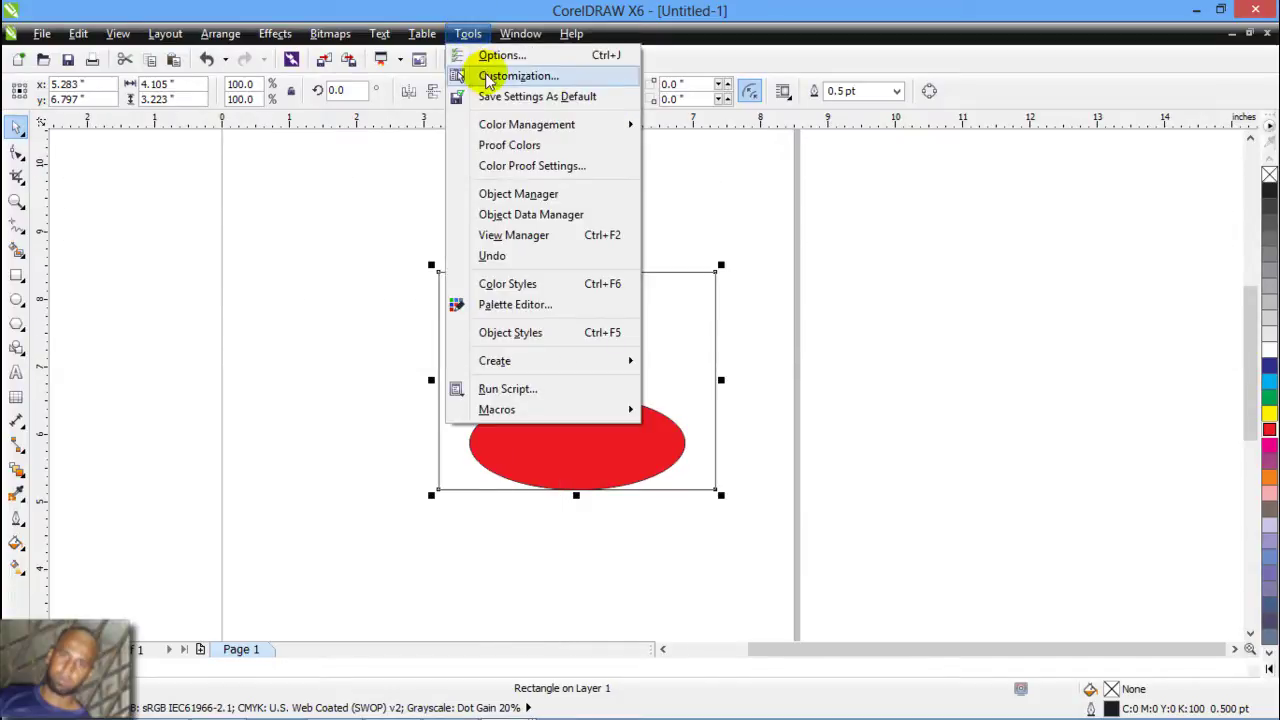
click(485, 76)
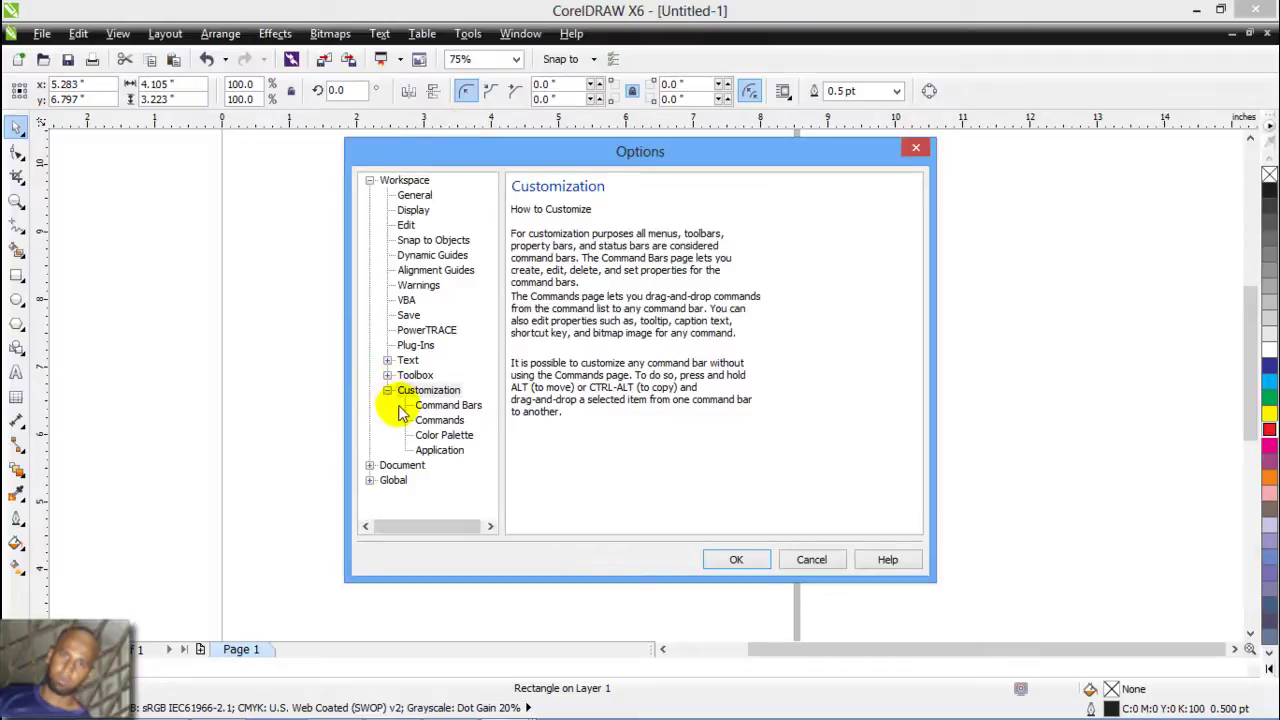
click(388, 376)
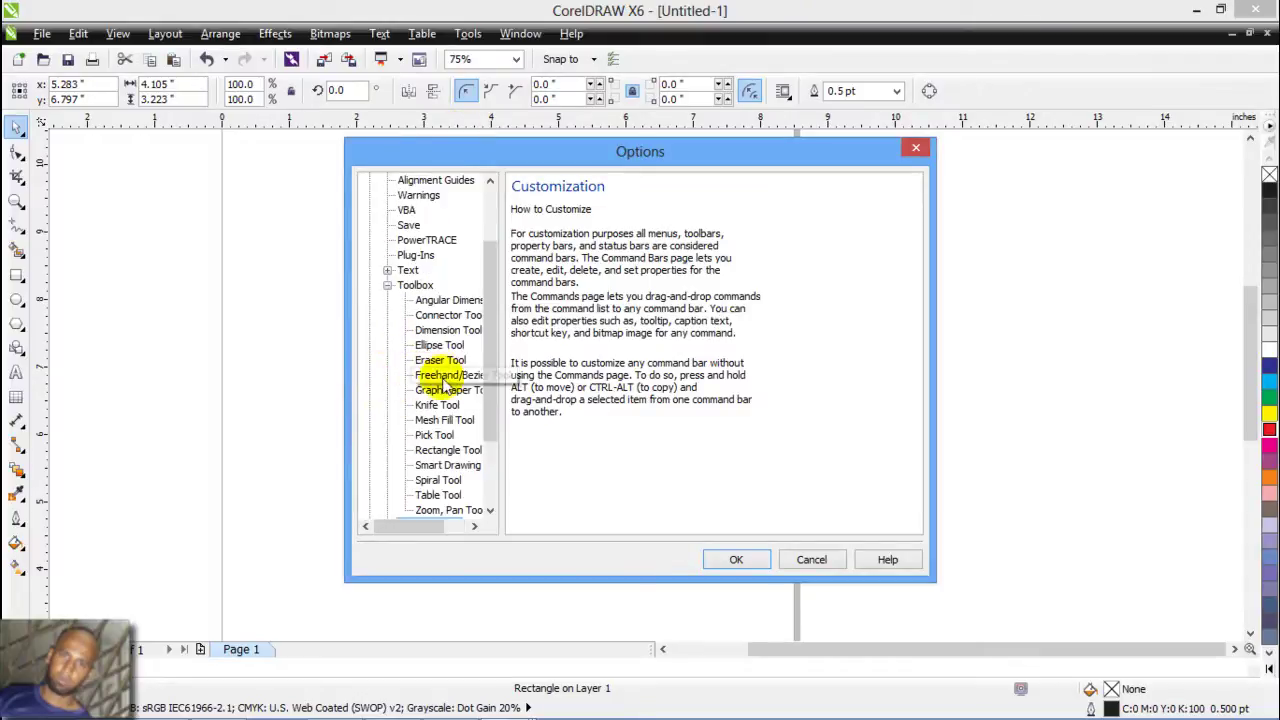
click(435, 435)
click(518, 216)
click(736, 559)
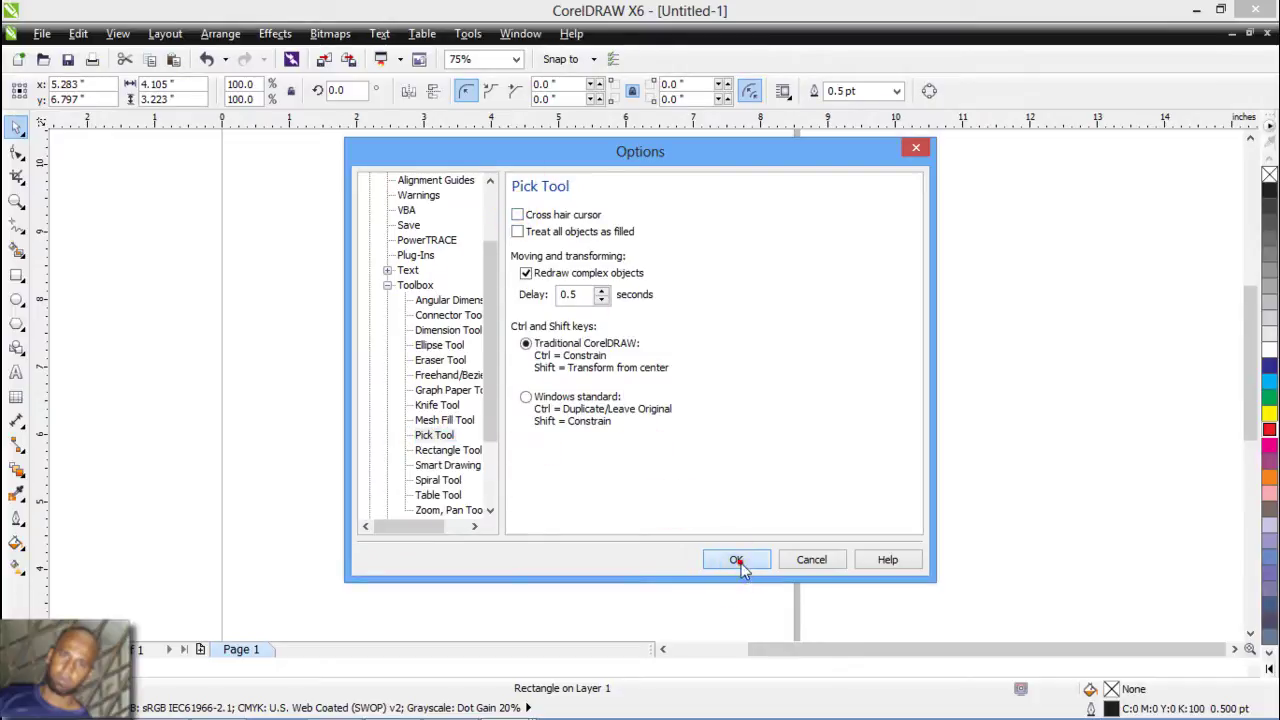
click(731, 404)
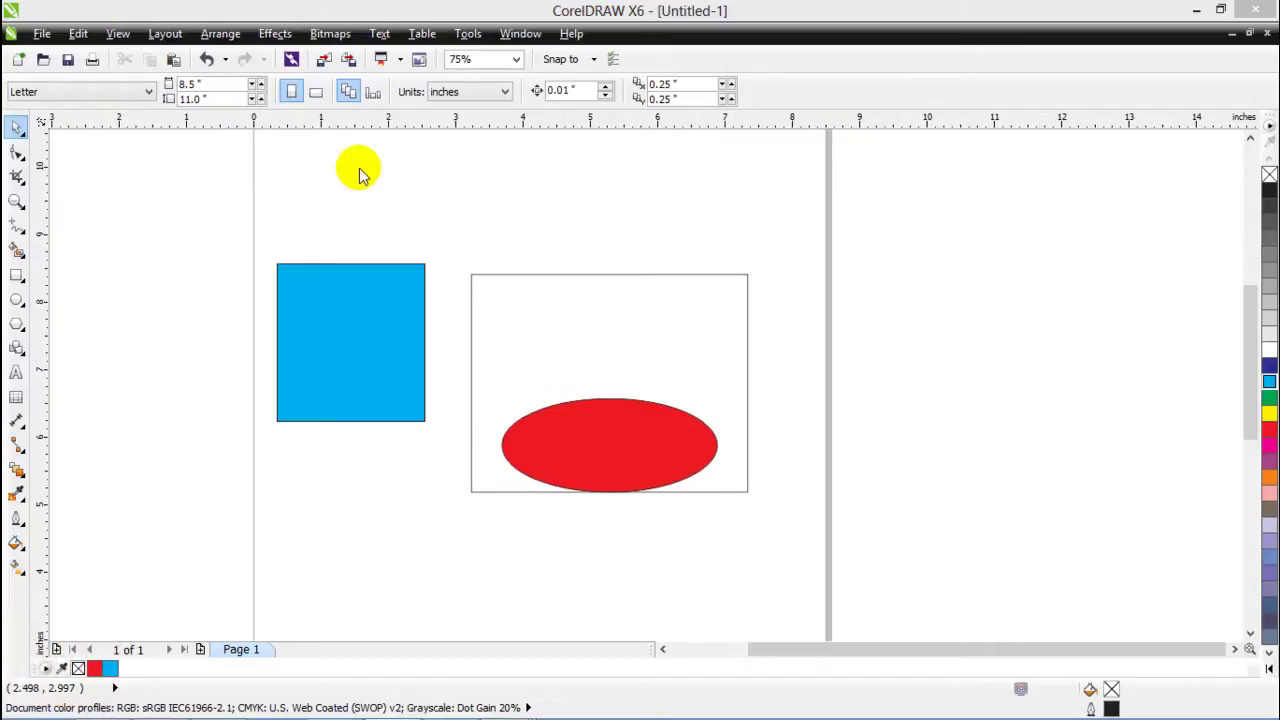
Draw an ellipse about 1.93 by 0.74 inches above the unfilled rectangle's upper right corner and fill it red.
click(16, 300)
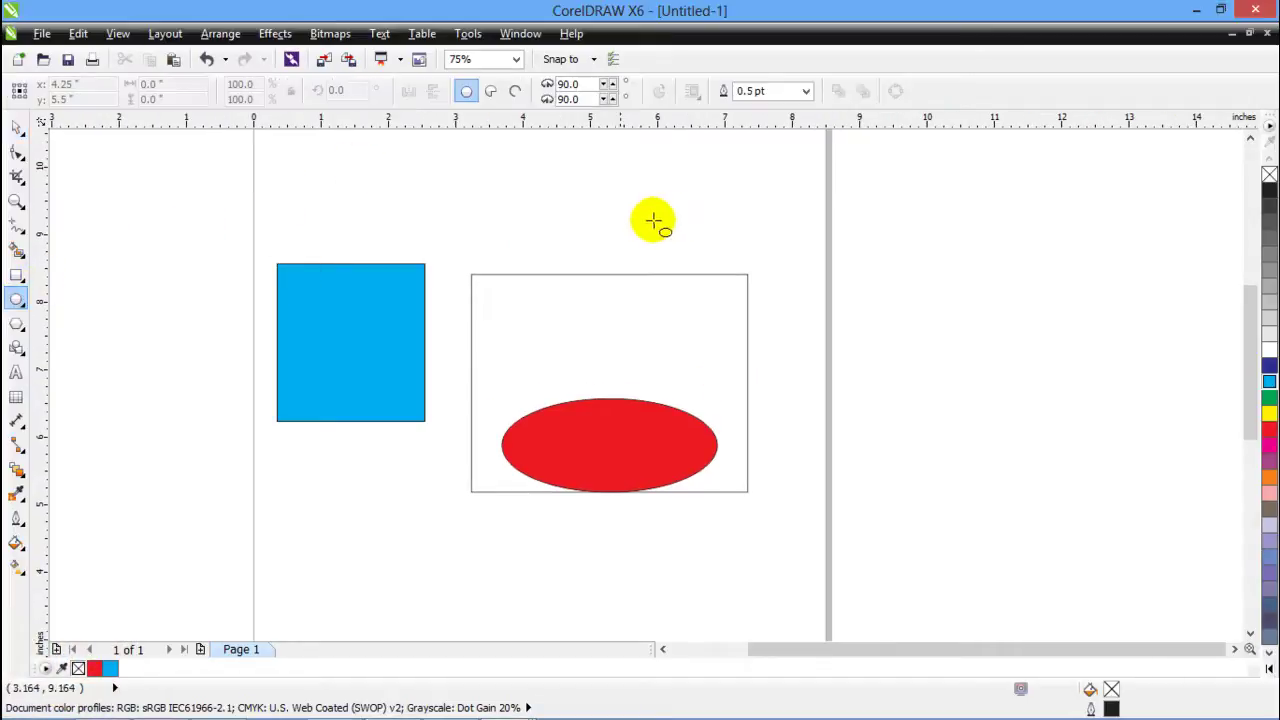
drag(618, 202, 794, 238)
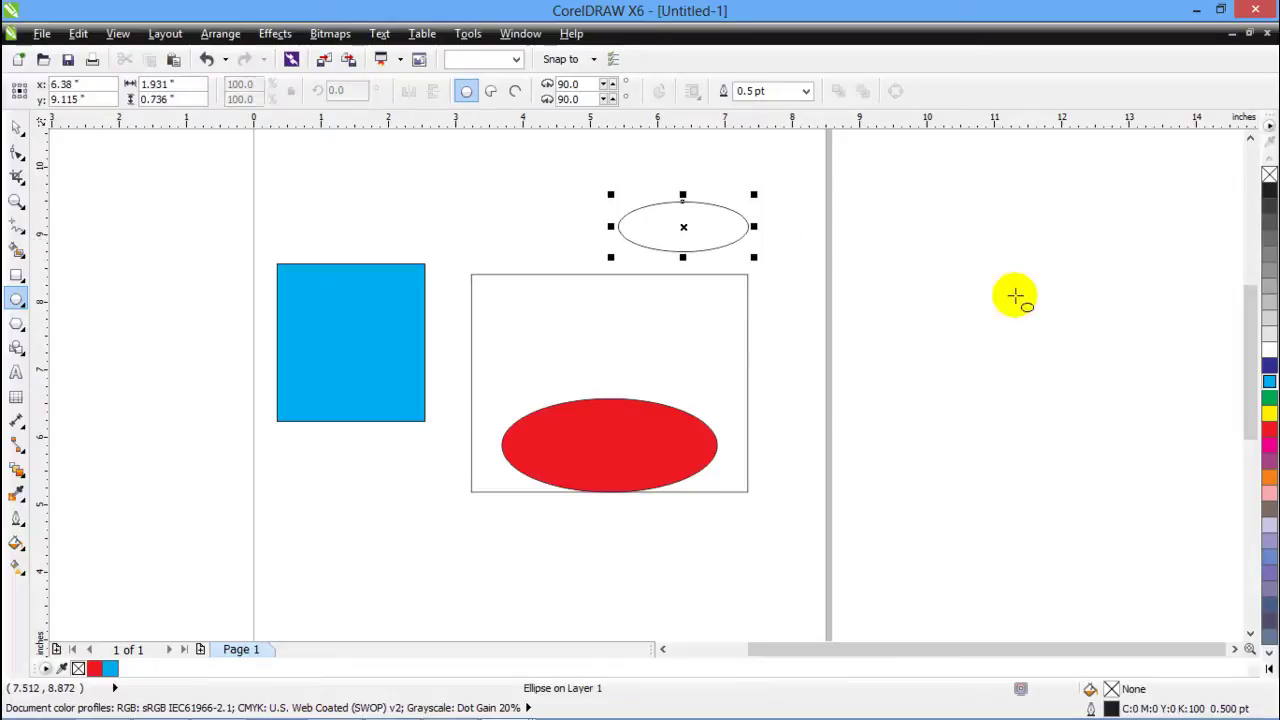
click(1268, 430)
Draw a small ellipse about 0.36 by 0.49 inches between the blue square and the new red ellipse, fill it purple and deselect it.
drag(449, 200, 473, 231)
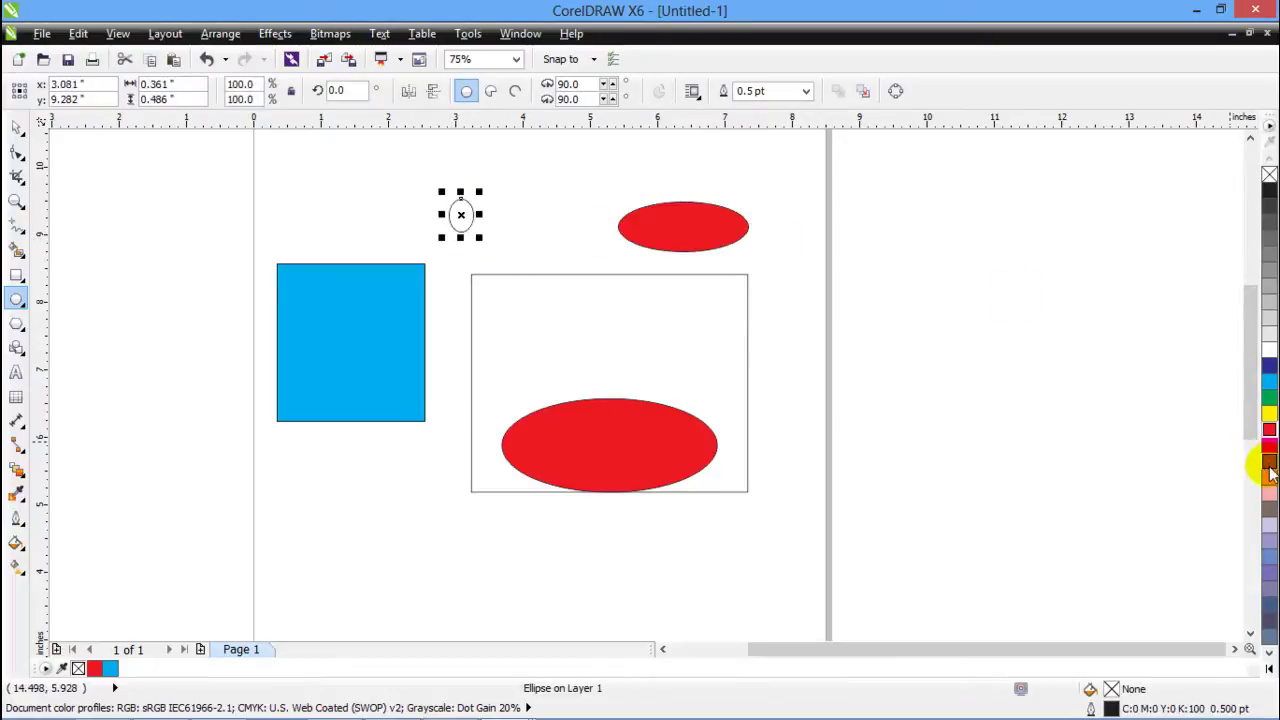
click(1268, 465)
click(12, 127)
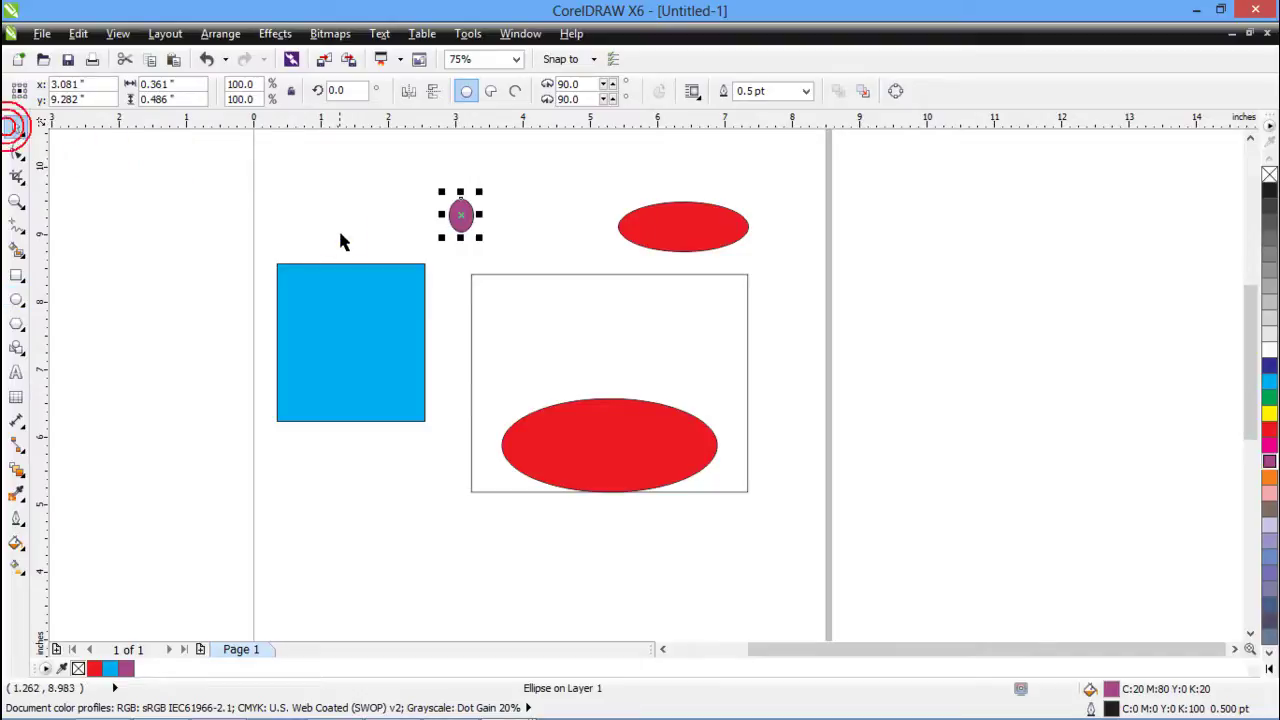
click(336, 246)
Select the small red ellipse, add the purple ellipse and the large red ellipse to the selection, and deselect everything.
scroll(400, 270, up, 2)
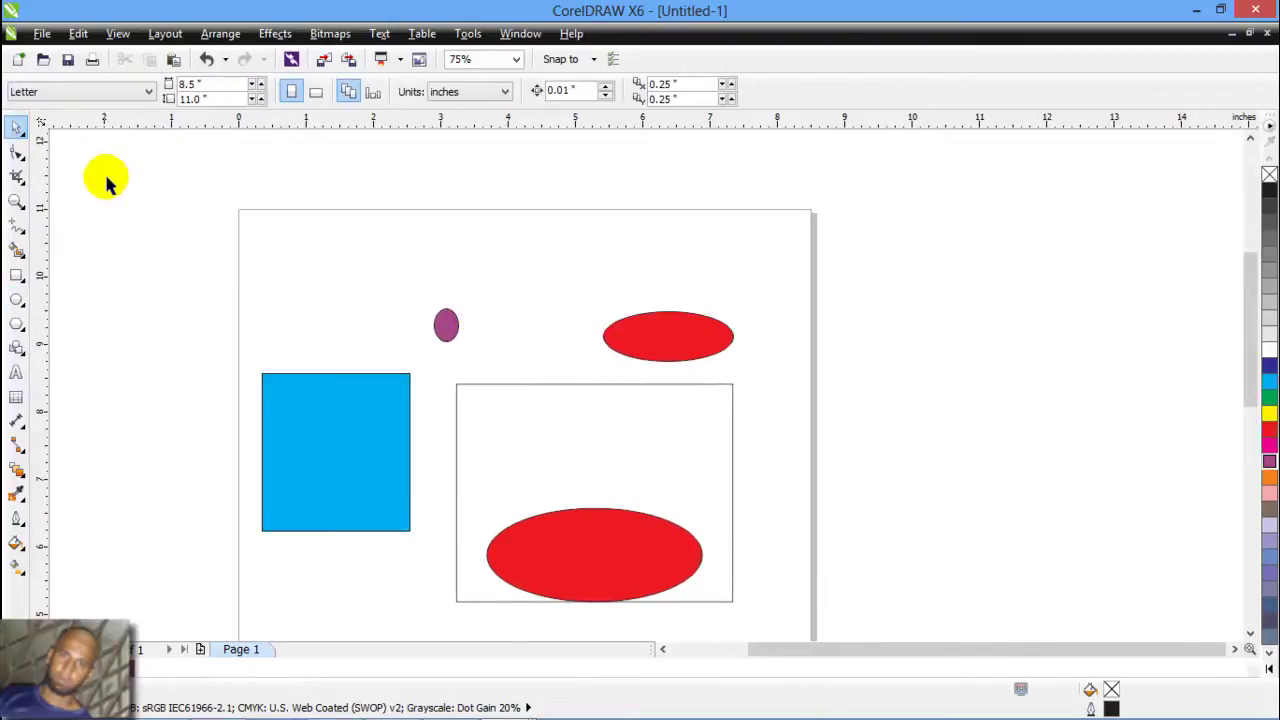
click(678, 333)
scroll(570, 410, down, 1)
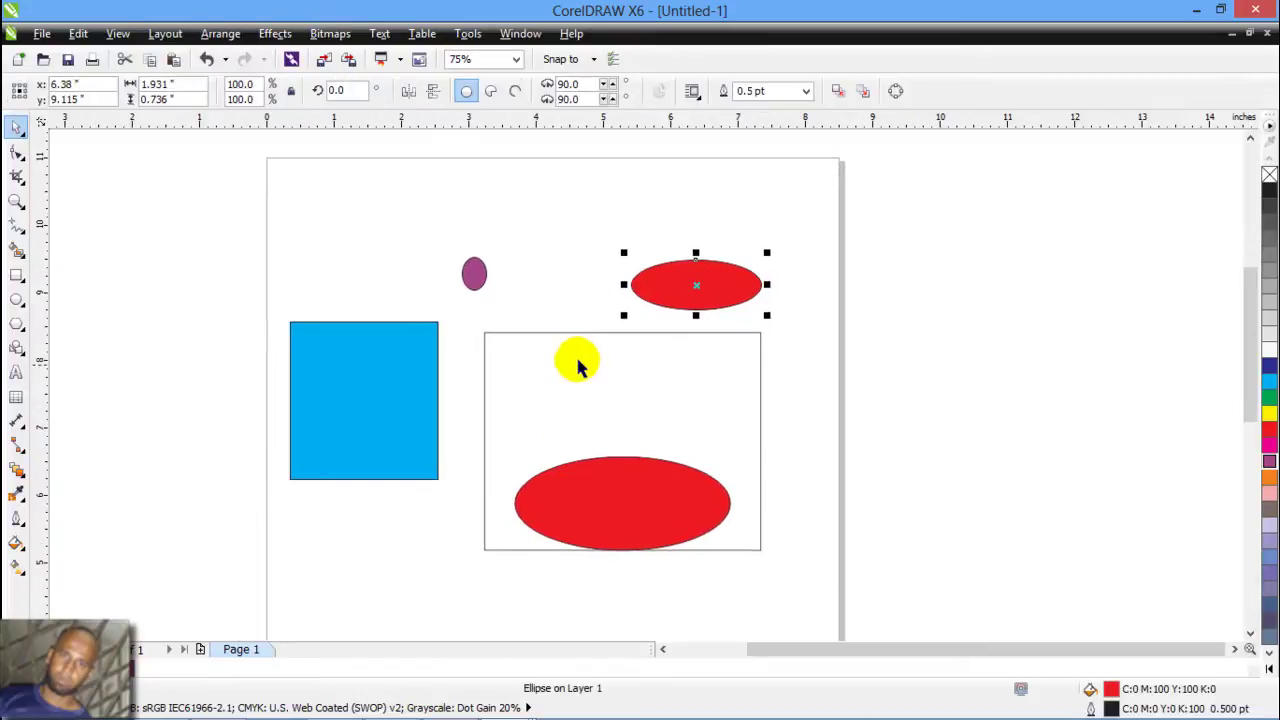
shift+click(473, 278)
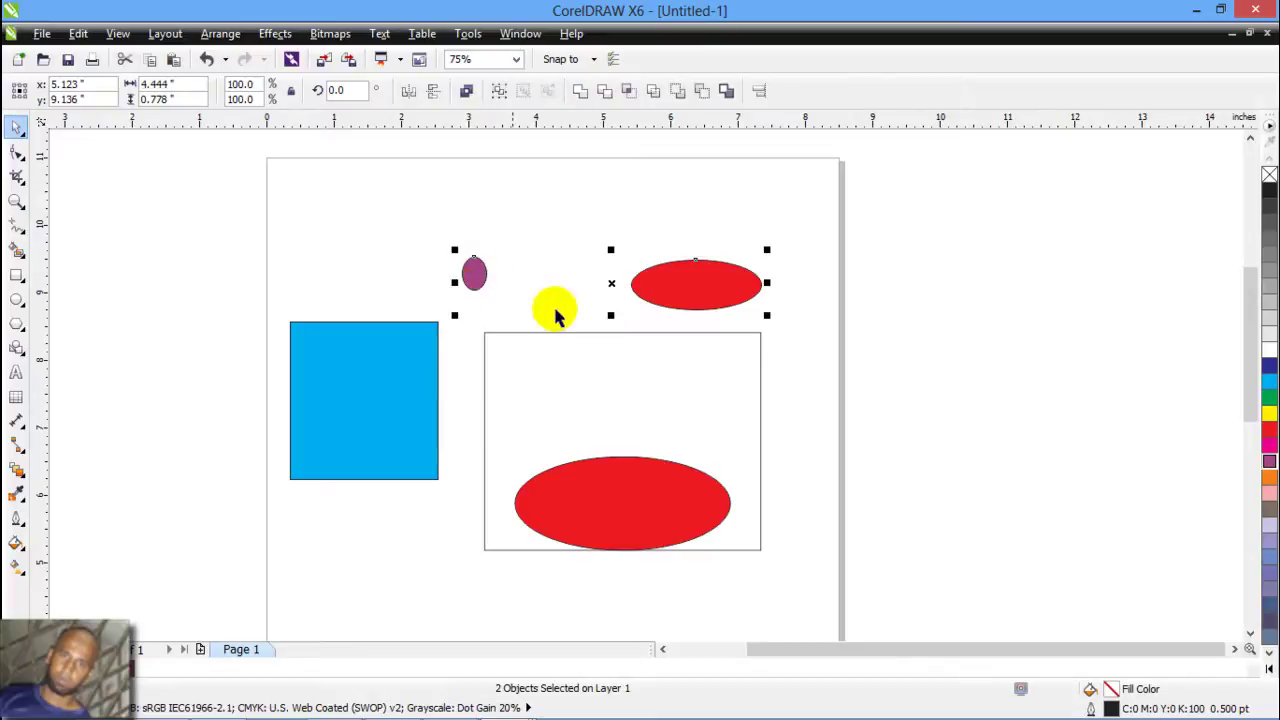
shift+click(608, 505)
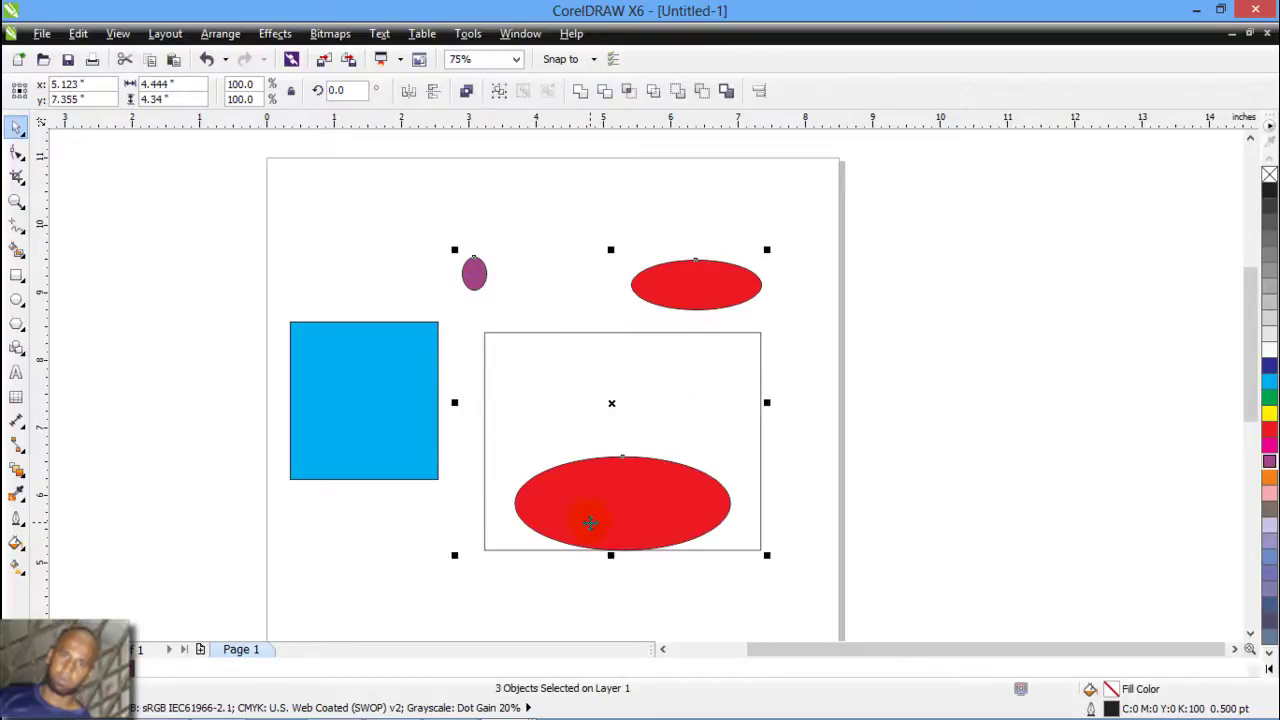
click(379, 270)
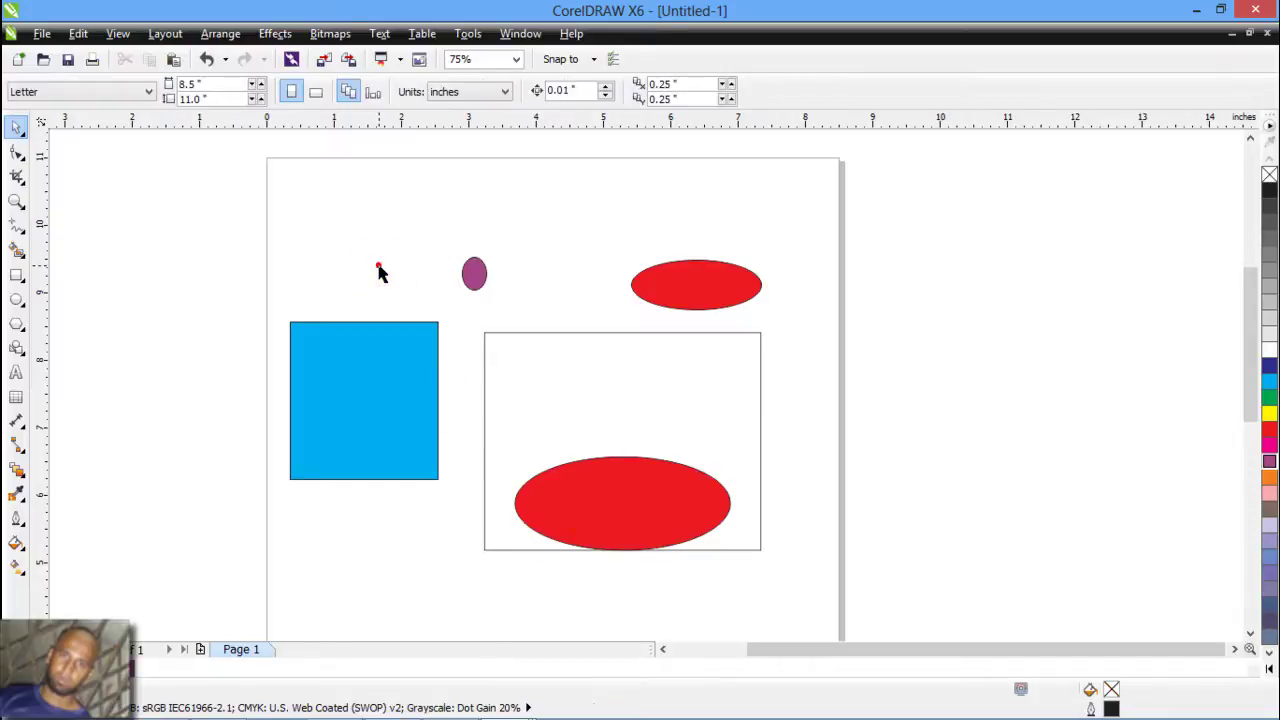
Marquee-select the purple and small red ellipses together, and select all objects in the drawing, clearing the selection after each.
drag(217, 209, 795, 392)
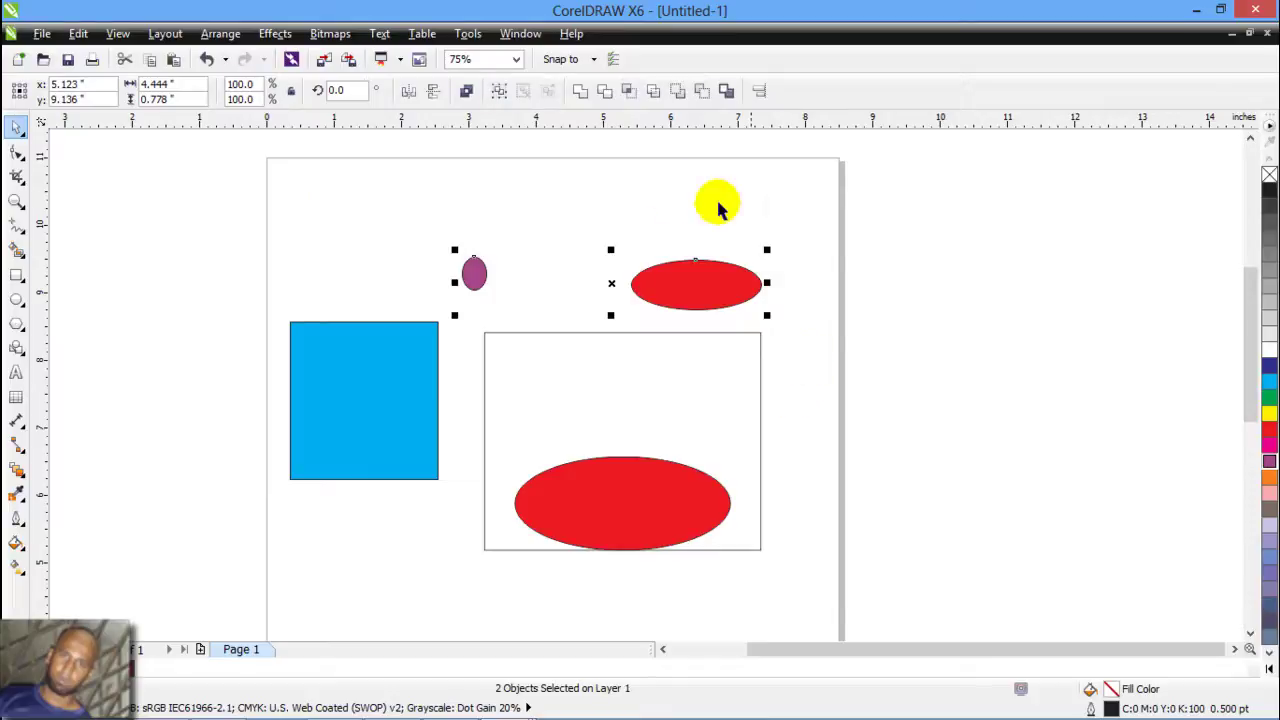
click(211, 201)
drag(210, 189, 822, 391)
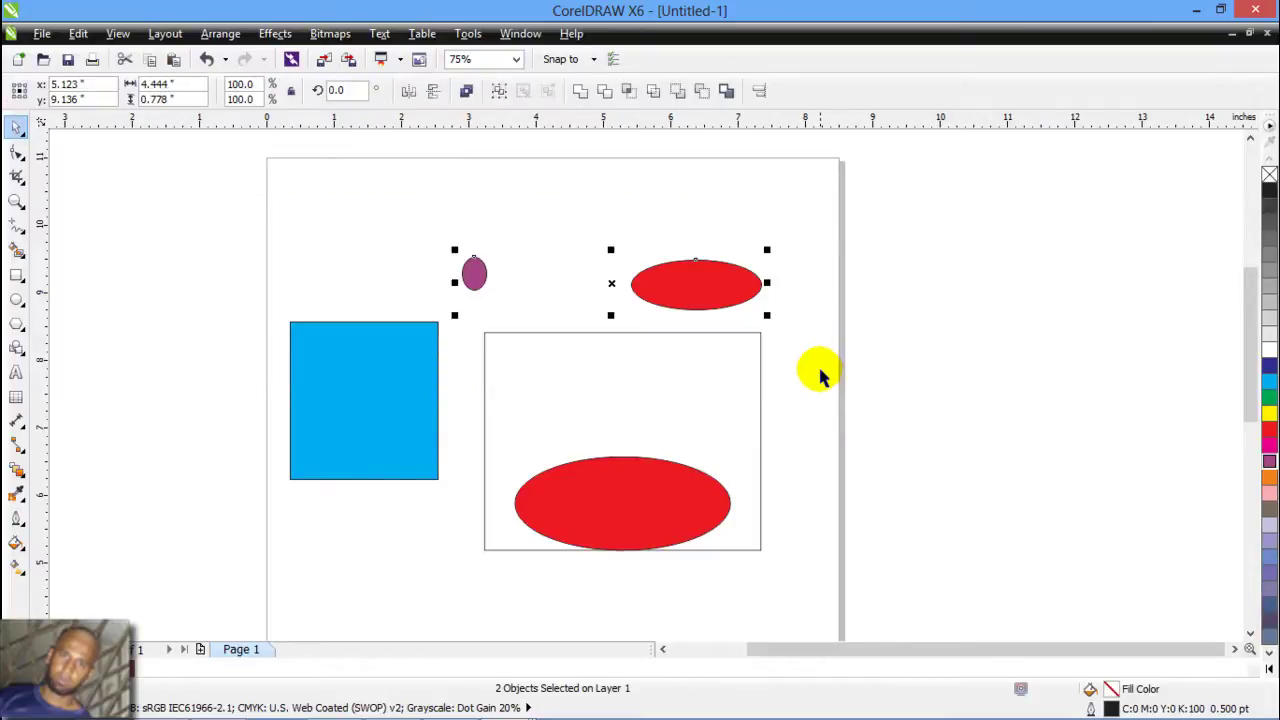
click(936, 288)
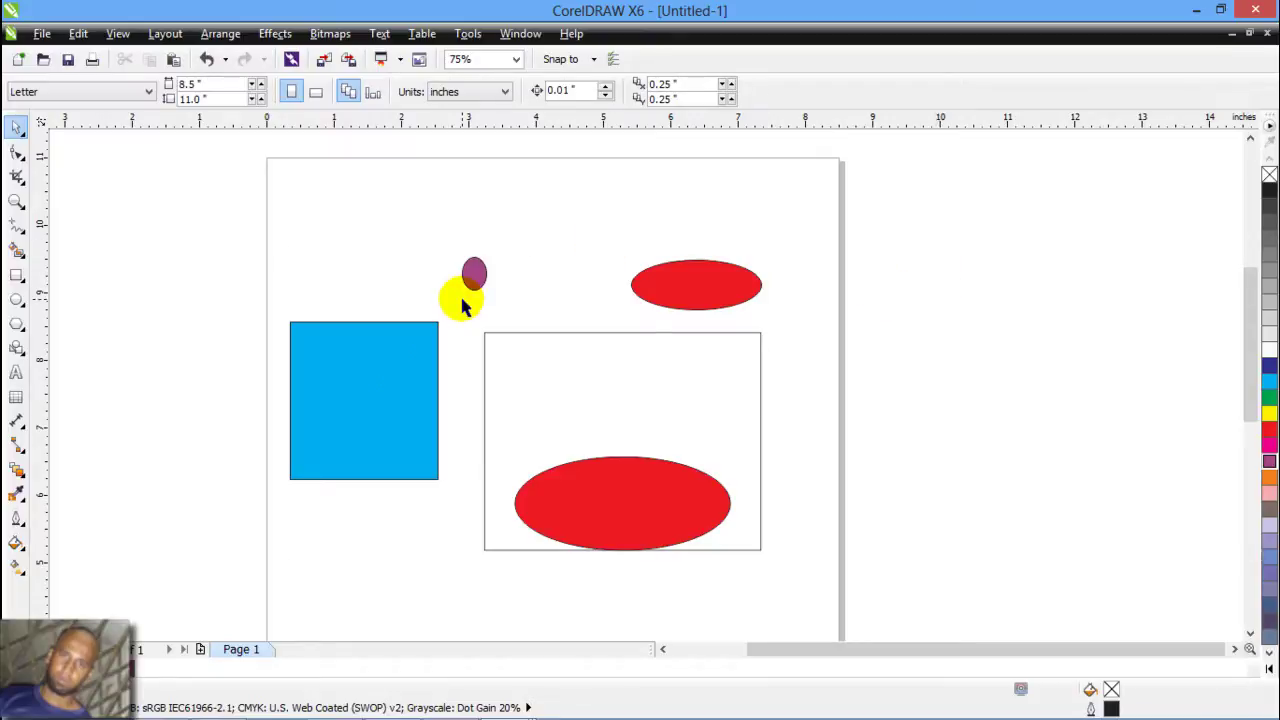
key(ctrl+a)
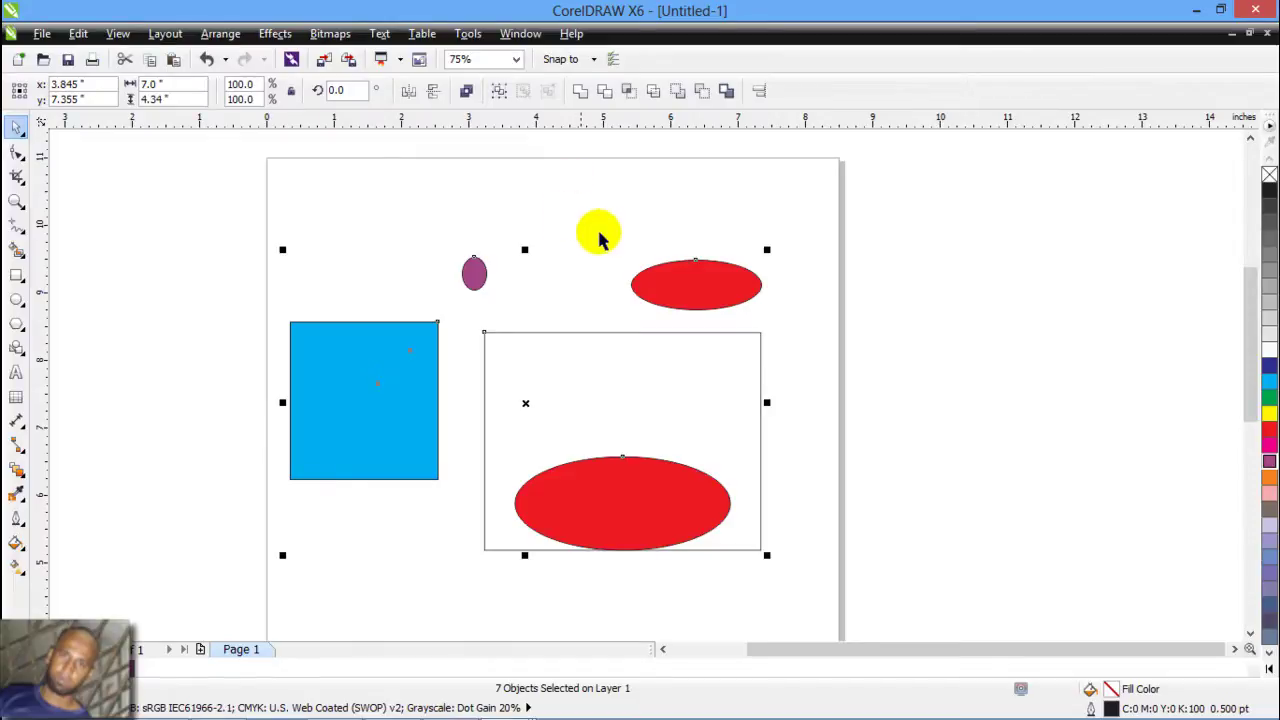
click(627, 245)
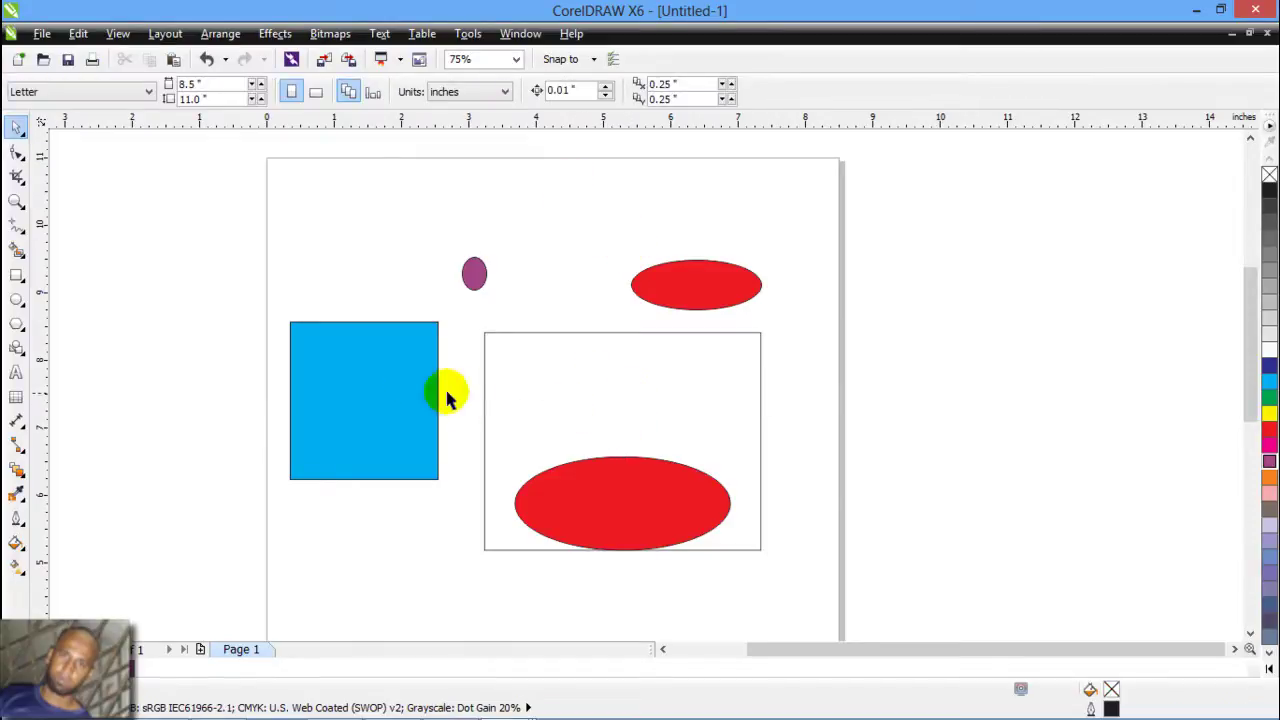
Try to pick the rectangles hidden behind the blue rectangle through its fill.
scroll(651, 427, up, 2)
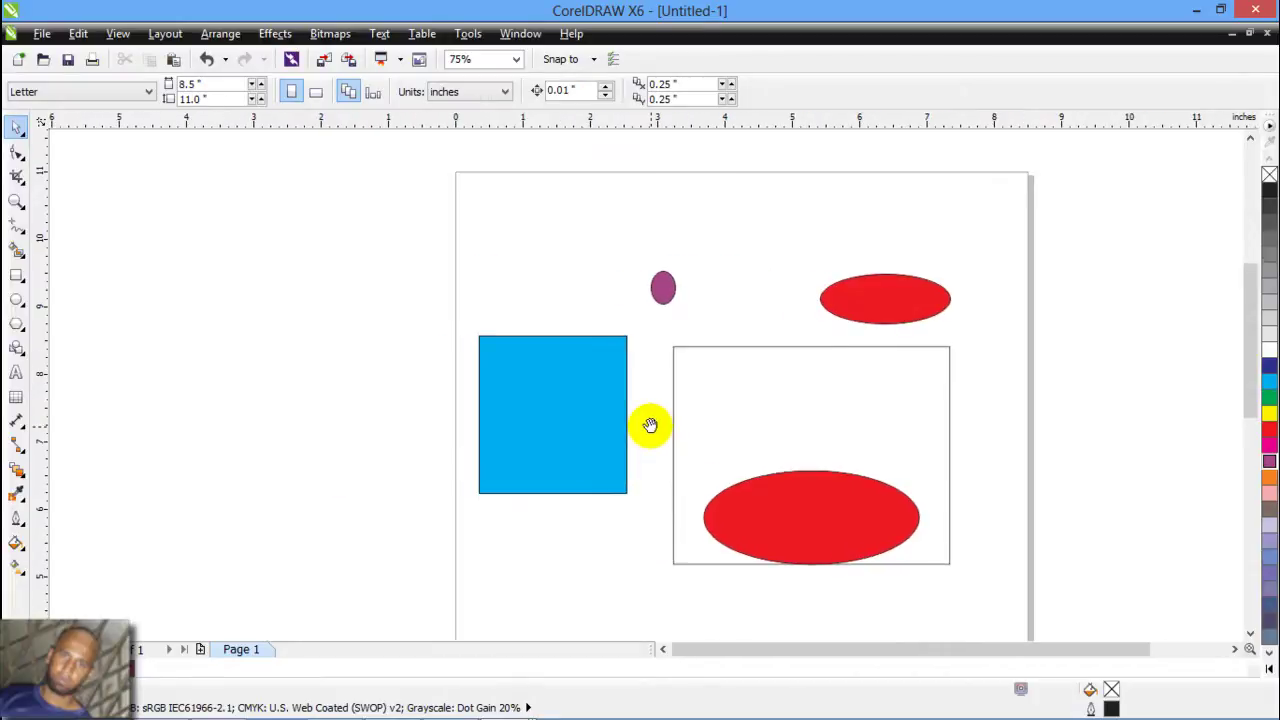
scroll(666, 386, down, 1)
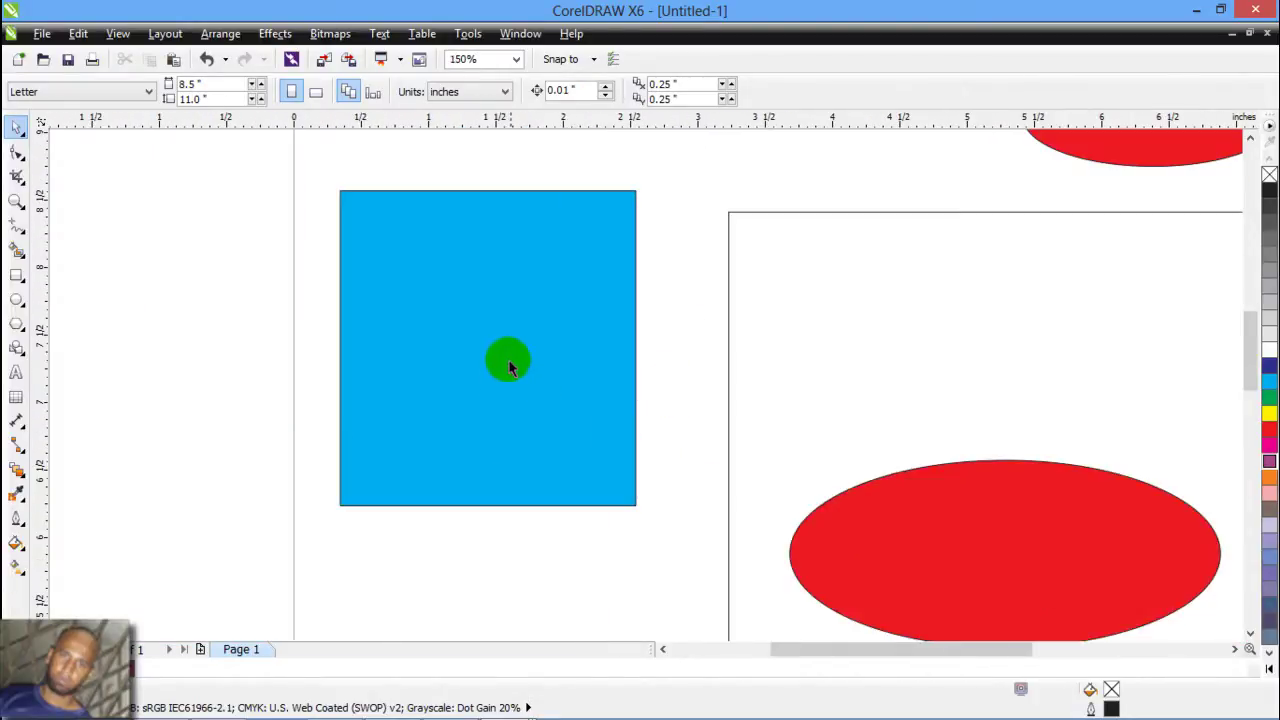
click(514, 351)
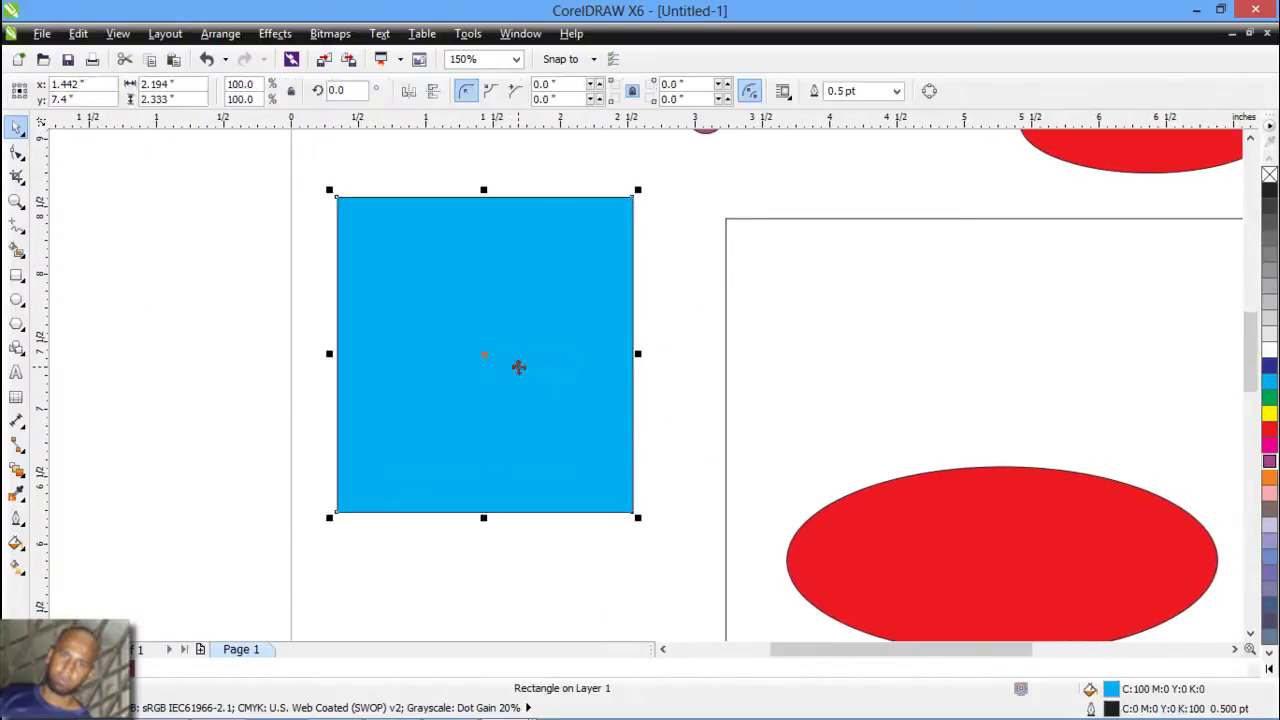
click(557, 374)
click(474, 315)
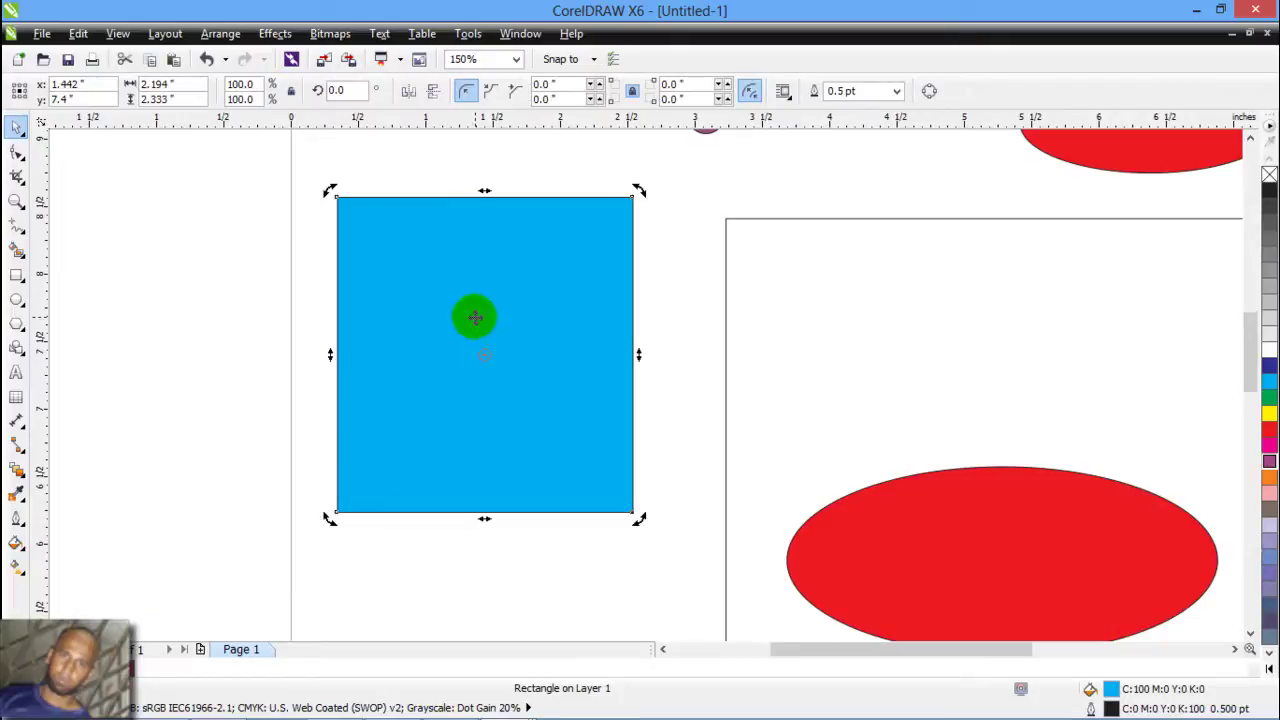
click(523, 384)
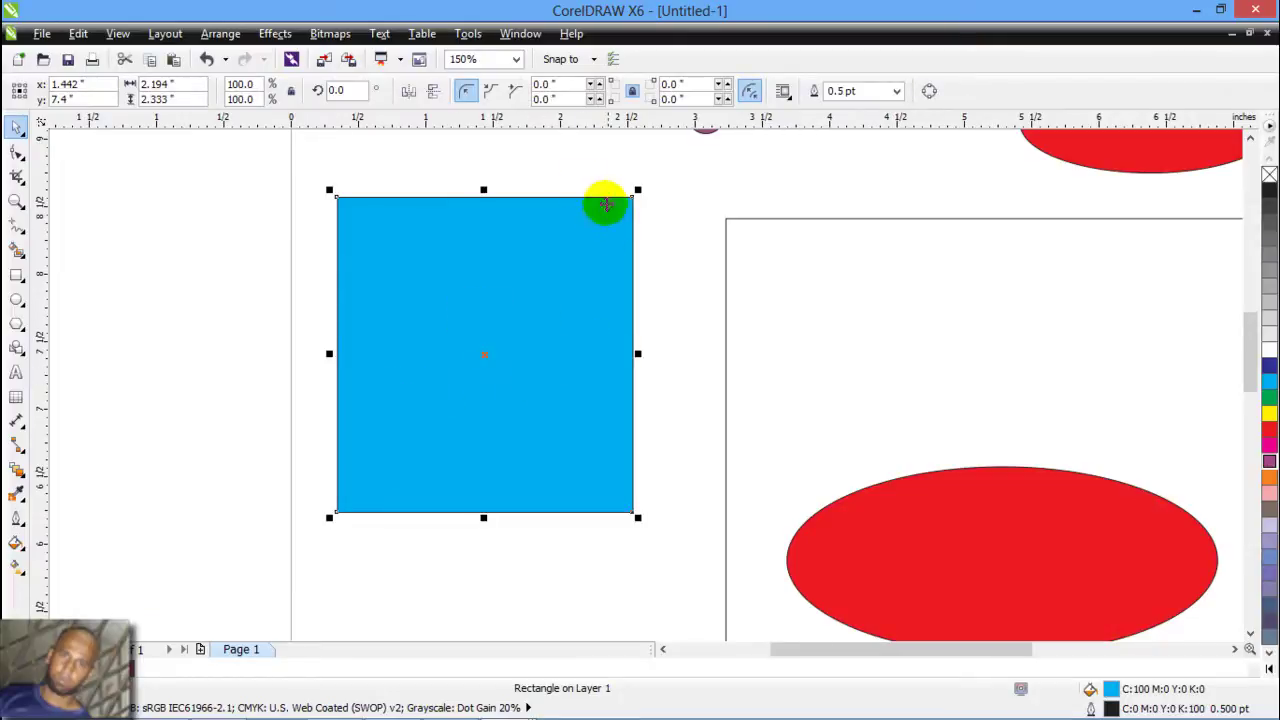
Switch to the Simple Wireframe view and pick the middle and innermost nested rectangles by their outlines.
click(118, 34)
click(160, 55)
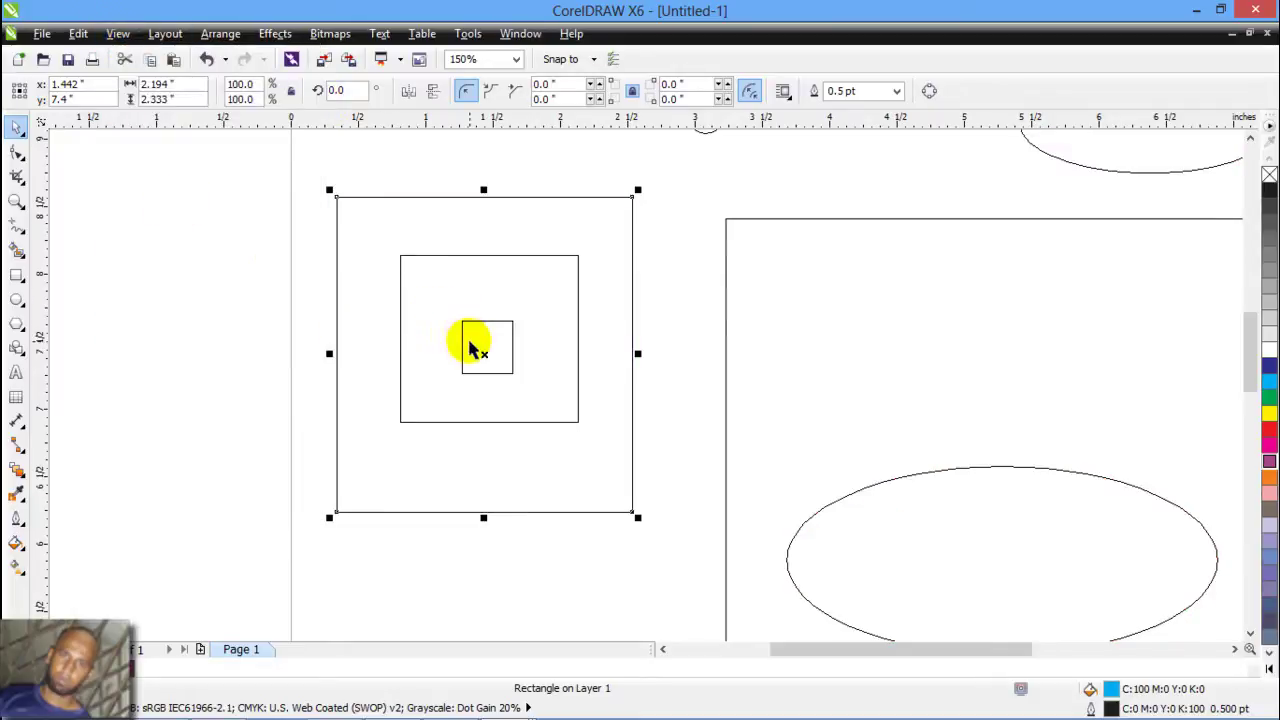
scroll(270, 258, up, 1)
click(118, 34)
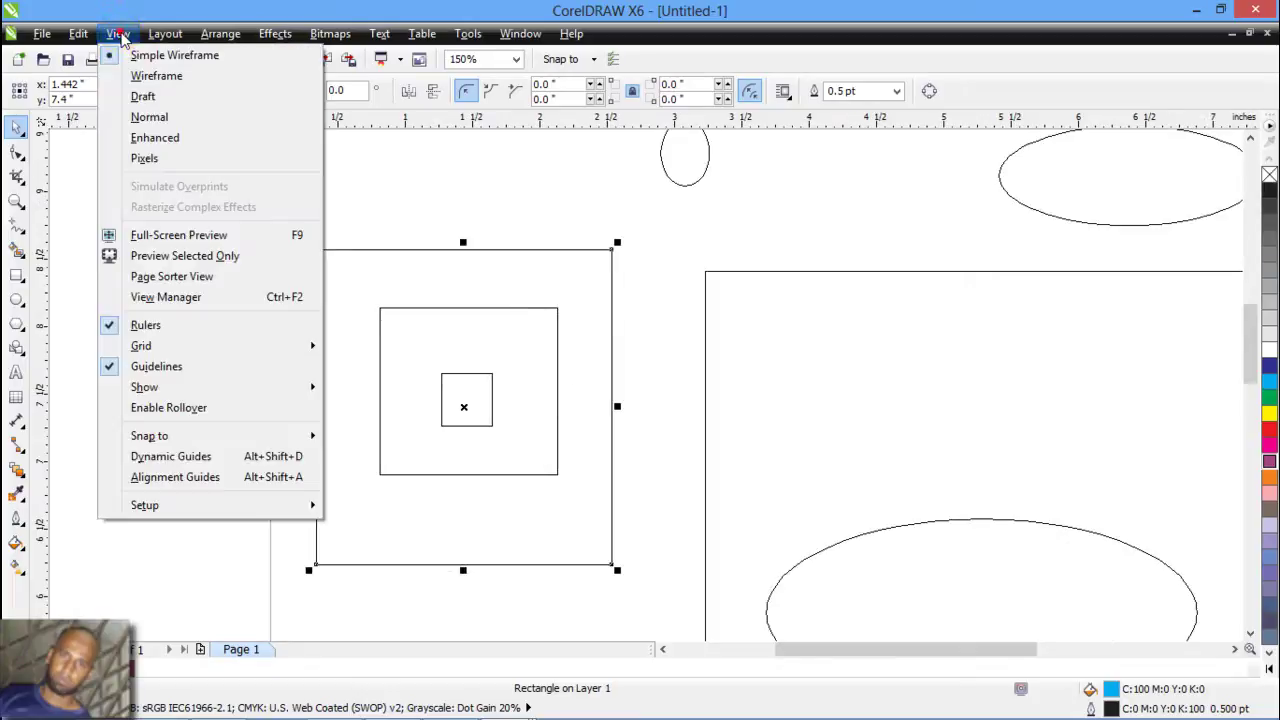
click(466, 238)
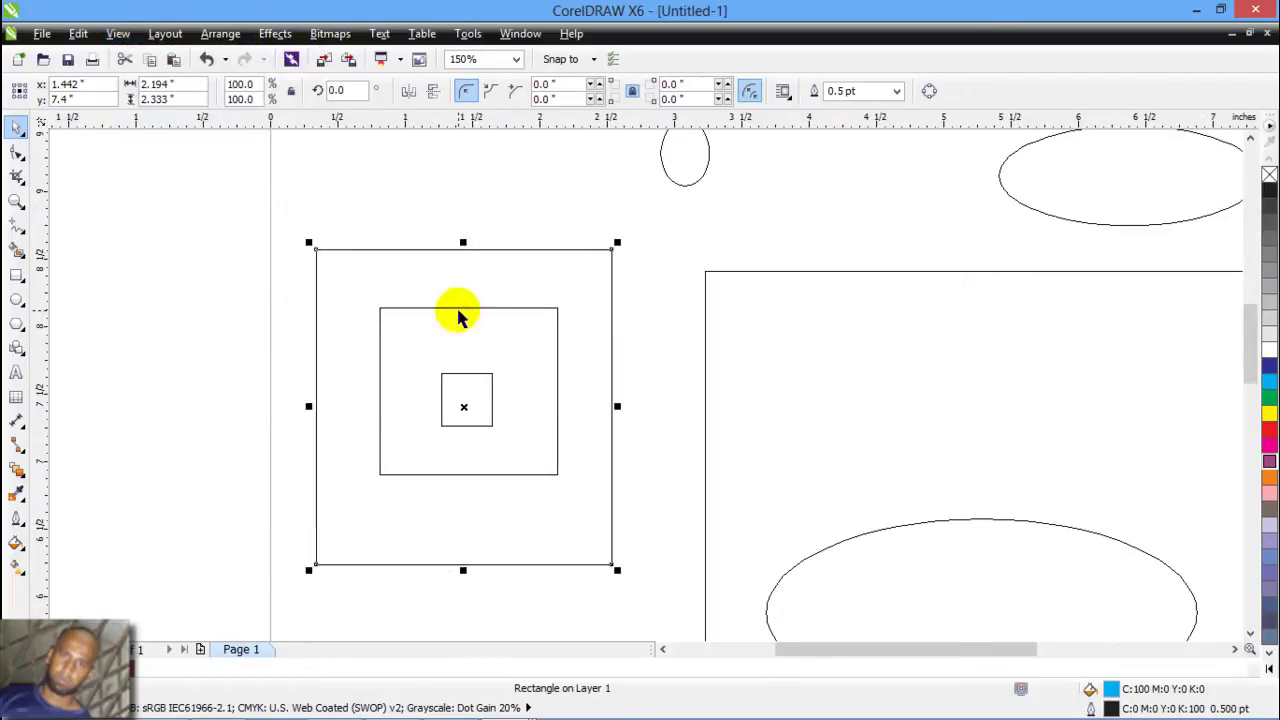
click(457, 311)
click(457, 308)
click(460, 374)
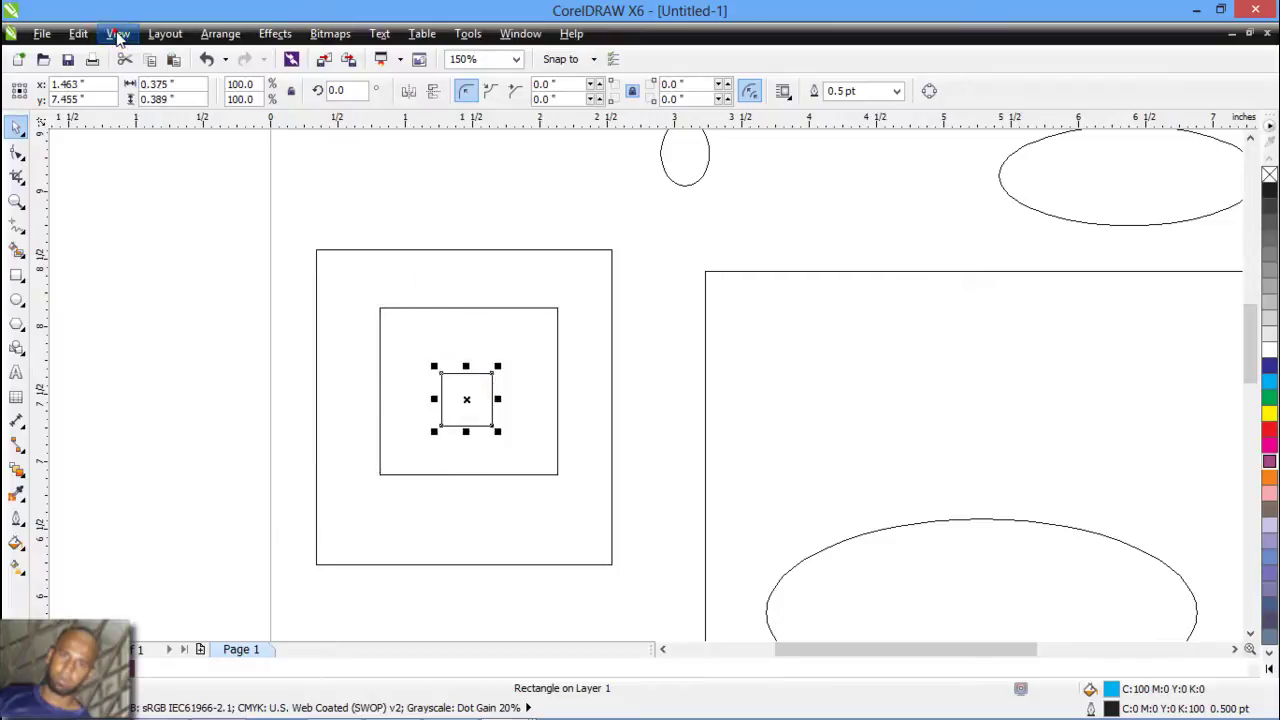
Return to the Enhanced view and test picking the nested rectangles through the blue rectangle's fill.
click(118, 35)
click(150, 134)
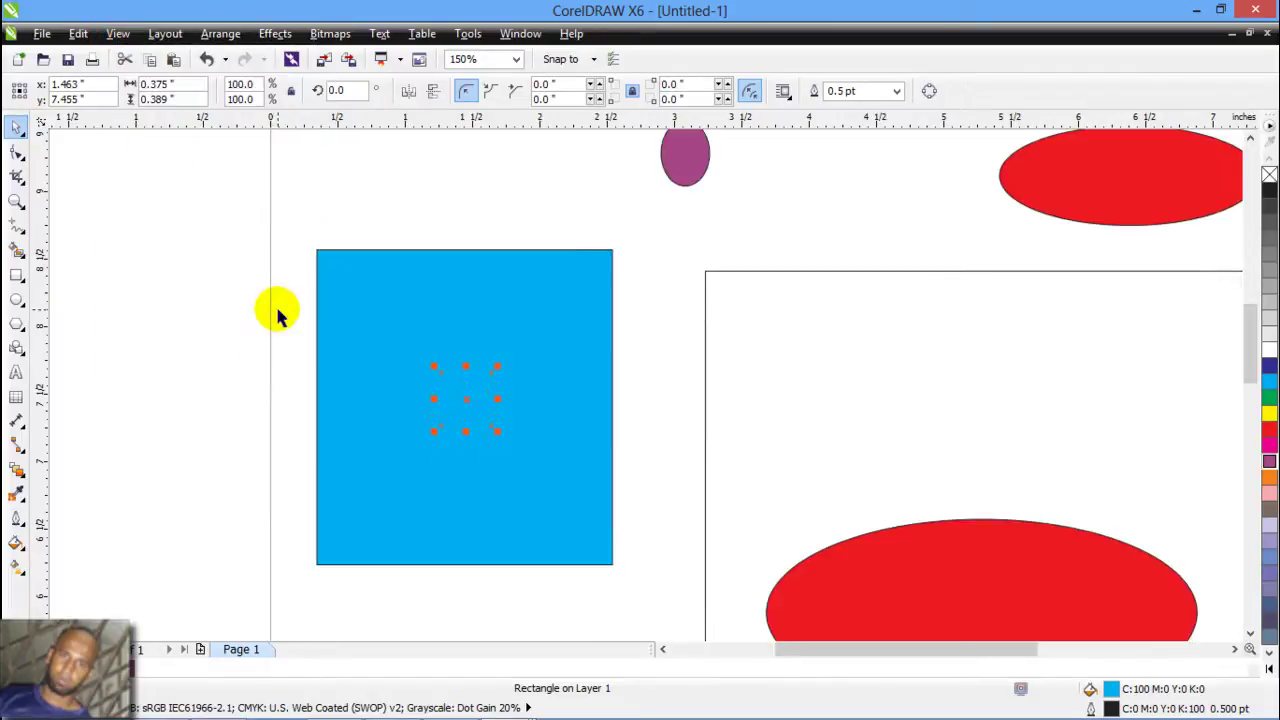
click(434, 271)
click(437, 281)
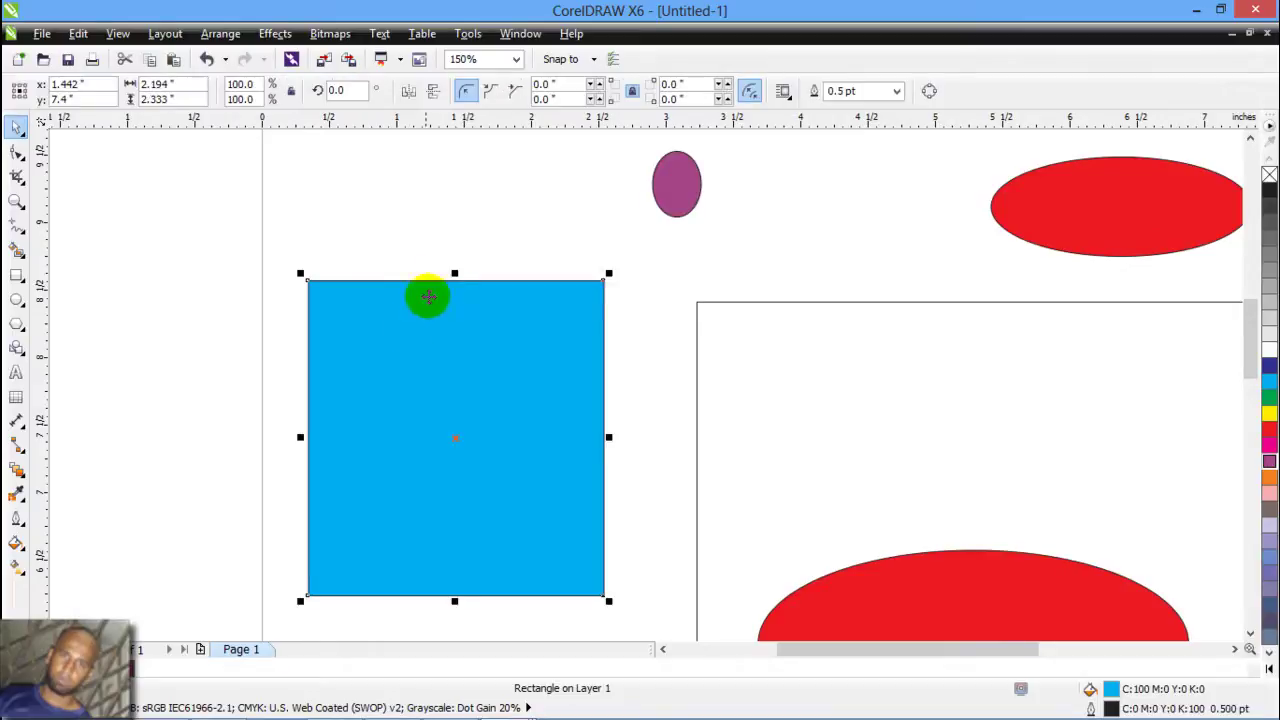
click(466, 450)
click(454, 450)
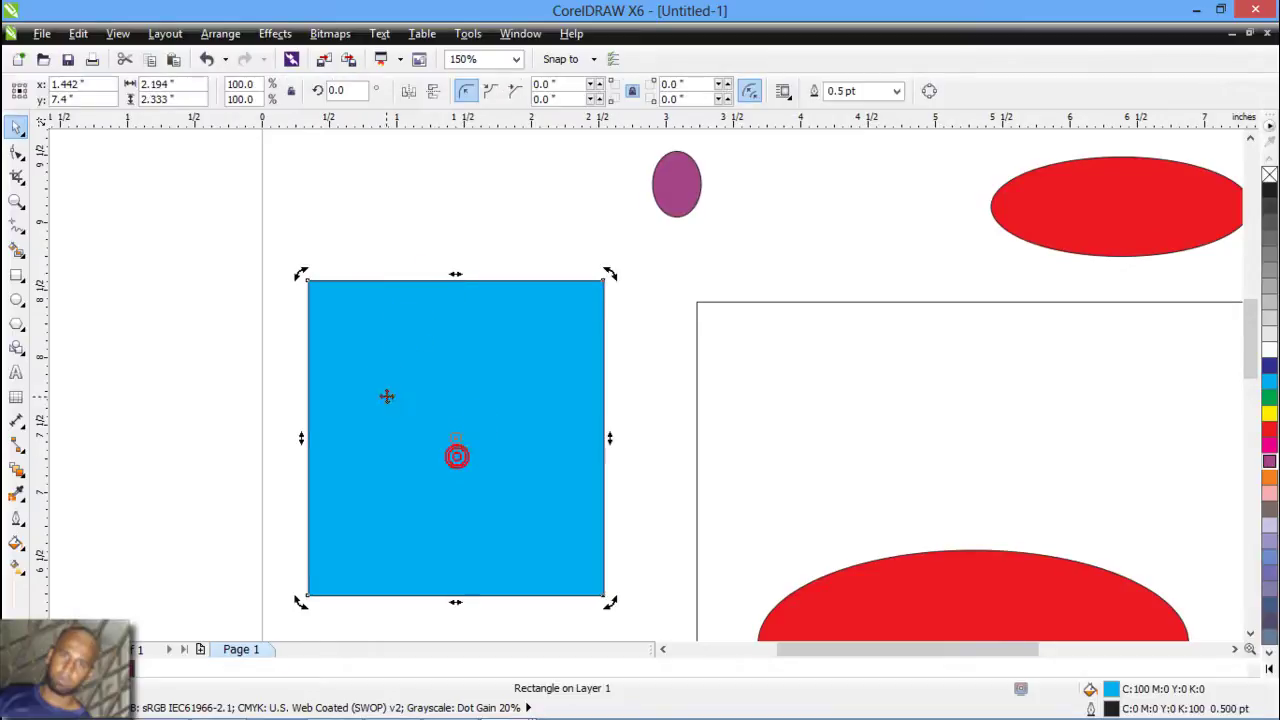
Marquee-select the two rectangles hidden behind the blue one, repeat with a smaller marquee around the innermost one, and deselect.
scroll(351, 351, down, 1)
drag(278, 300, 645, 528)
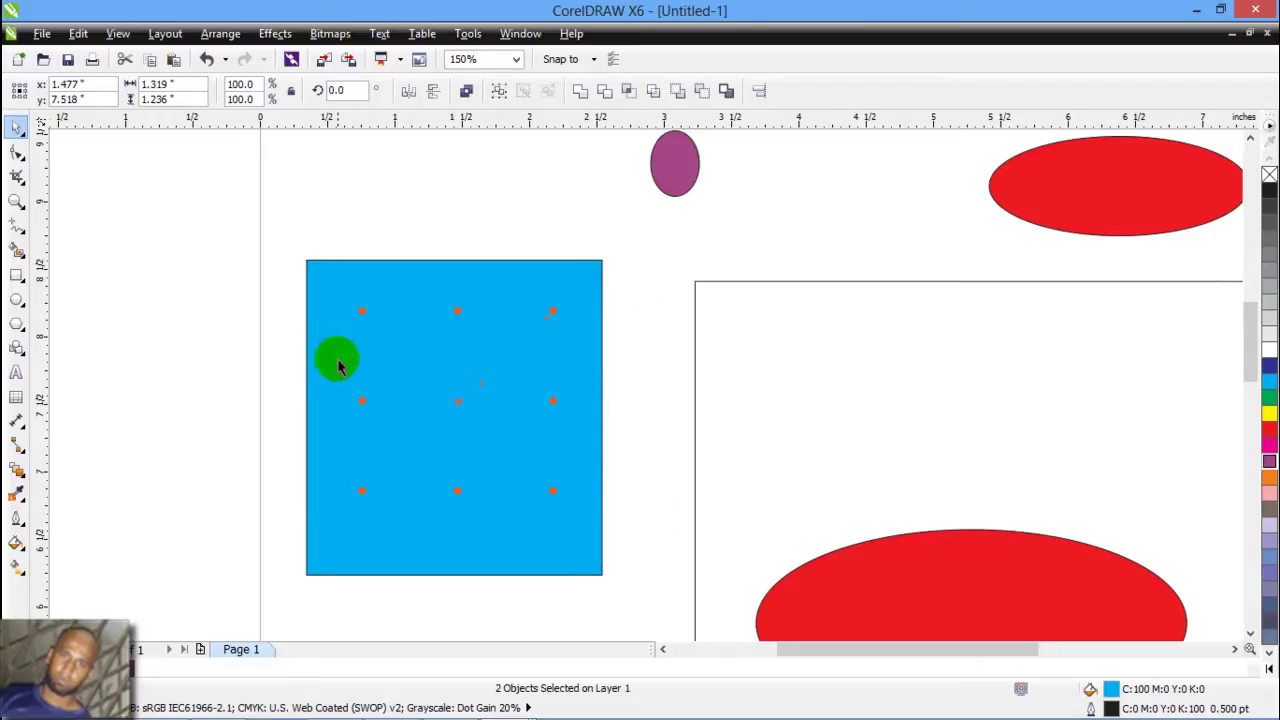
drag(294, 354, 600, 457)
scroll(600, 457, down, 2)
scroll(560, 420, right, 2)
click(551, 381)
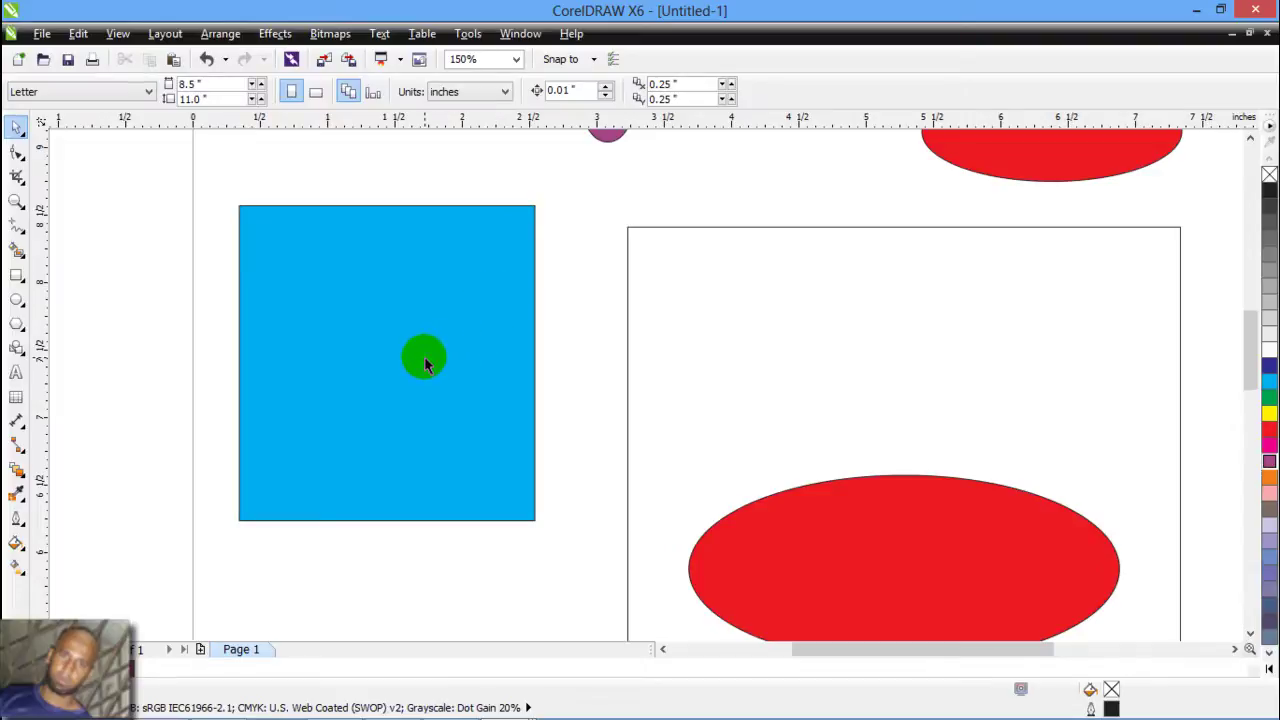
Select the middle rectangle hidden behind the blue rectangle by picking through its fill, and clear the selection.
click(425, 364)
click(549, 374)
click(502, 378)
click(555, 379)
click(393, 368)
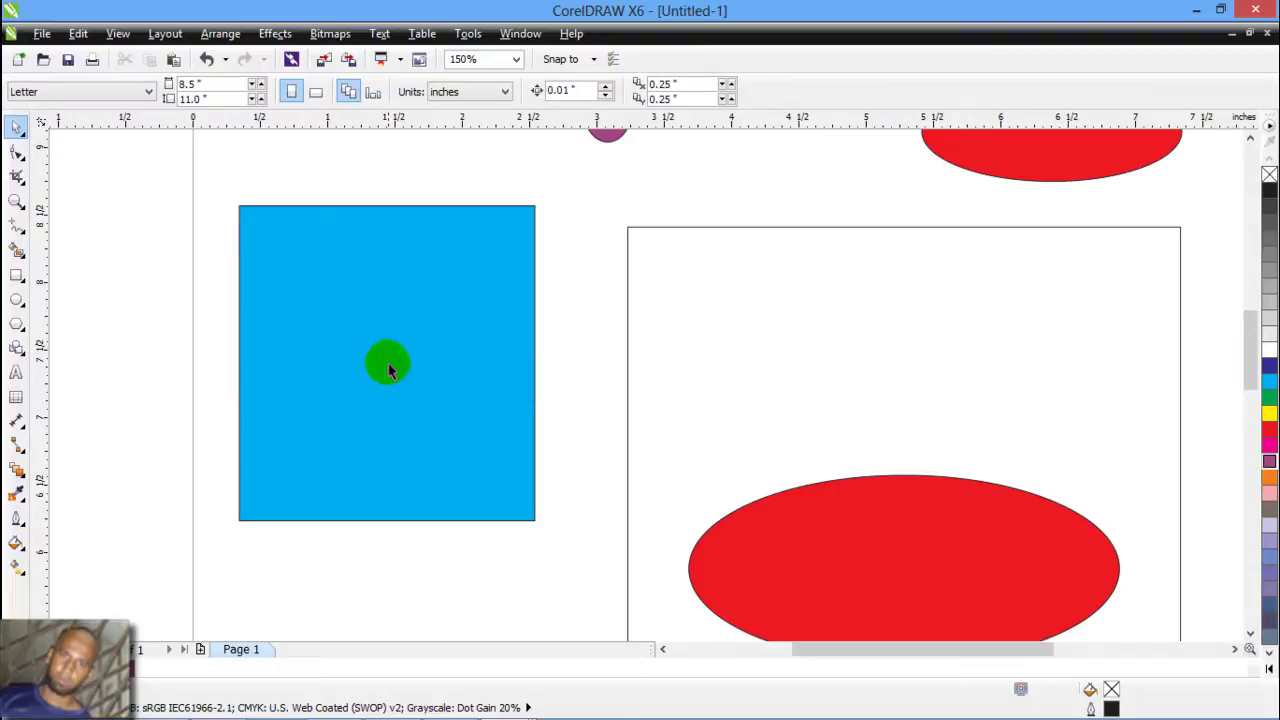
click(363, 331)
click(367, 305)
click(366, 300)
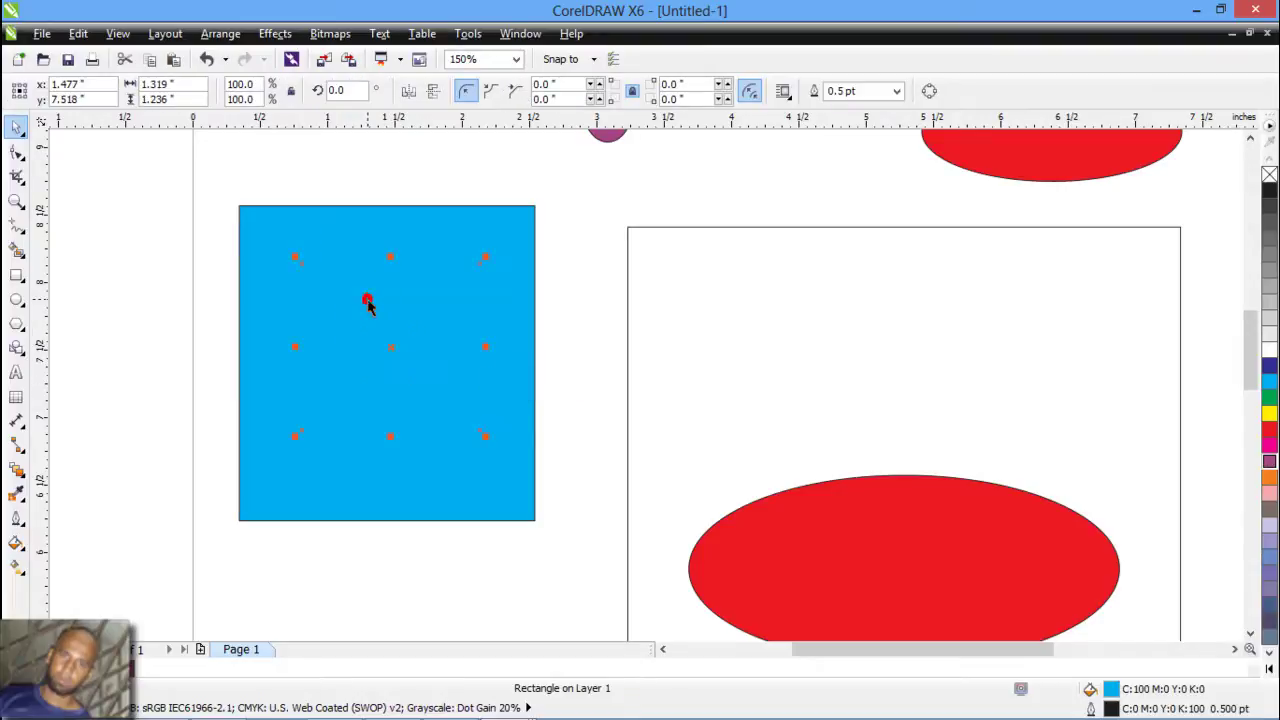
click(567, 368)
Select both red ellipses, the purple ellipse and the blue rectangle together, and remove the two red ellipses from the selection.
scroll(489, 412, down, 4)
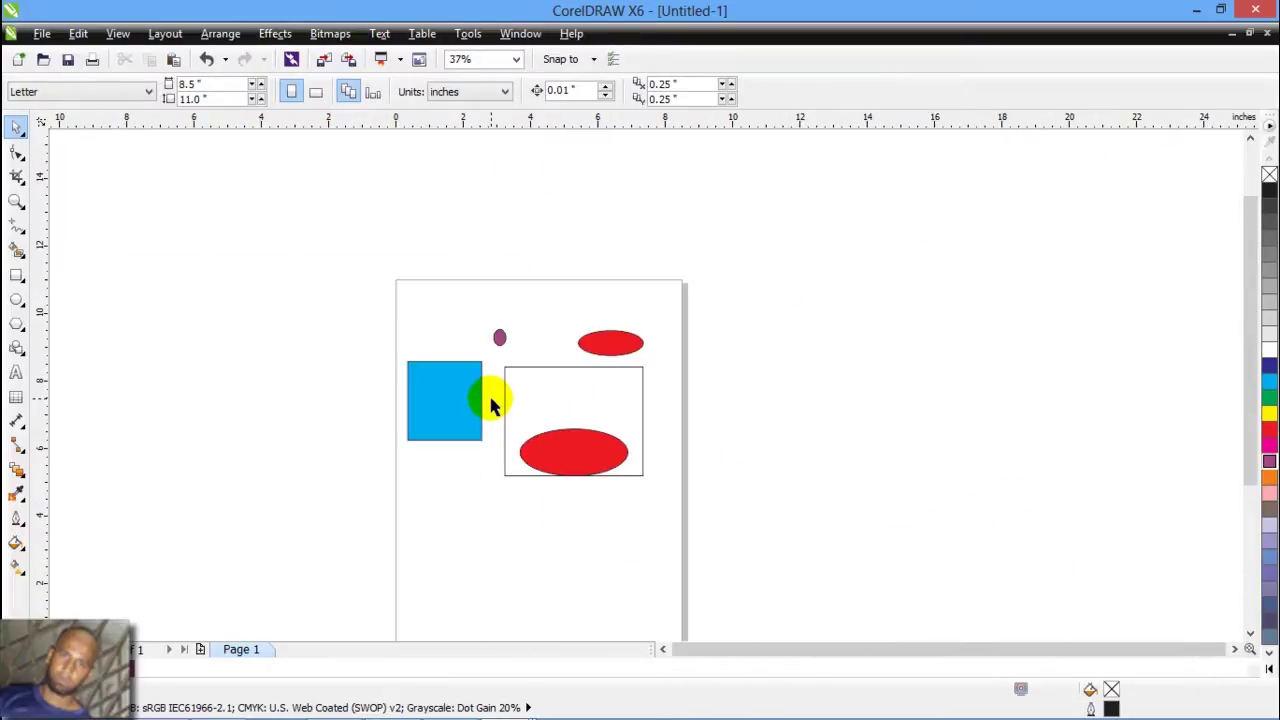
scroll(491, 405, up, 2)
click(685, 510)
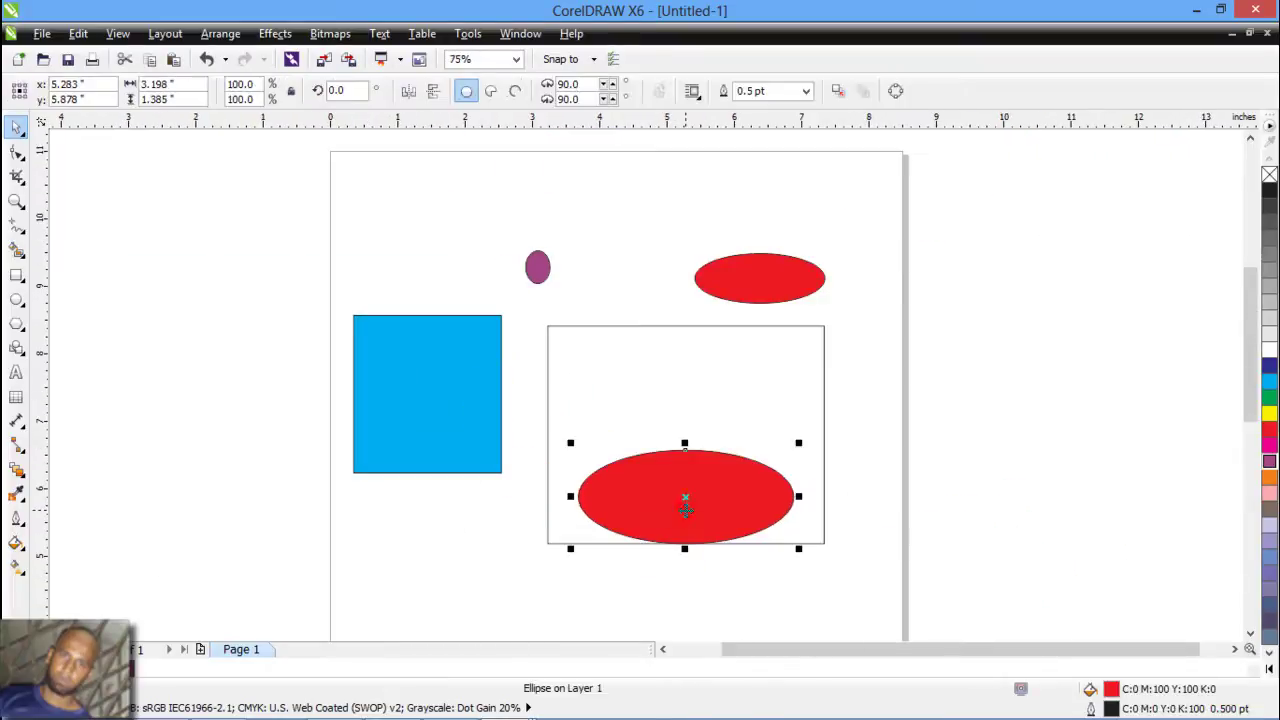
shift+click(730, 290)
shift+click(543, 265)
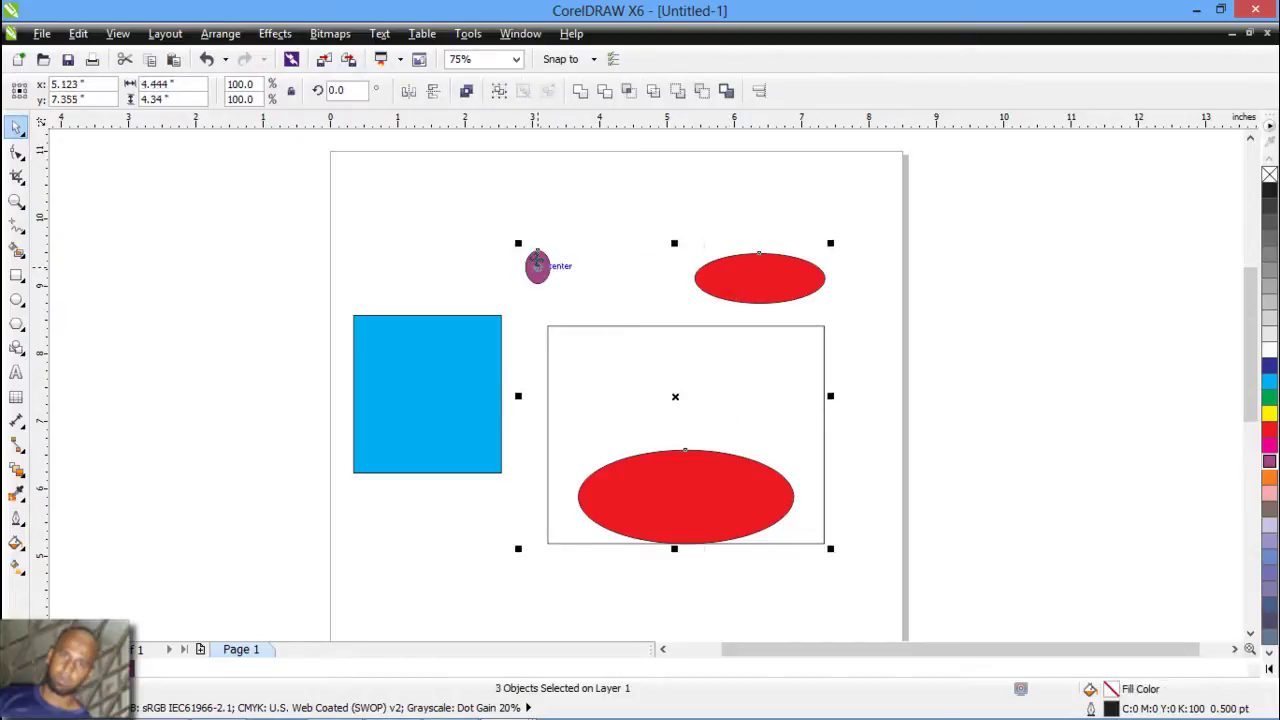
shift+click(455, 330)
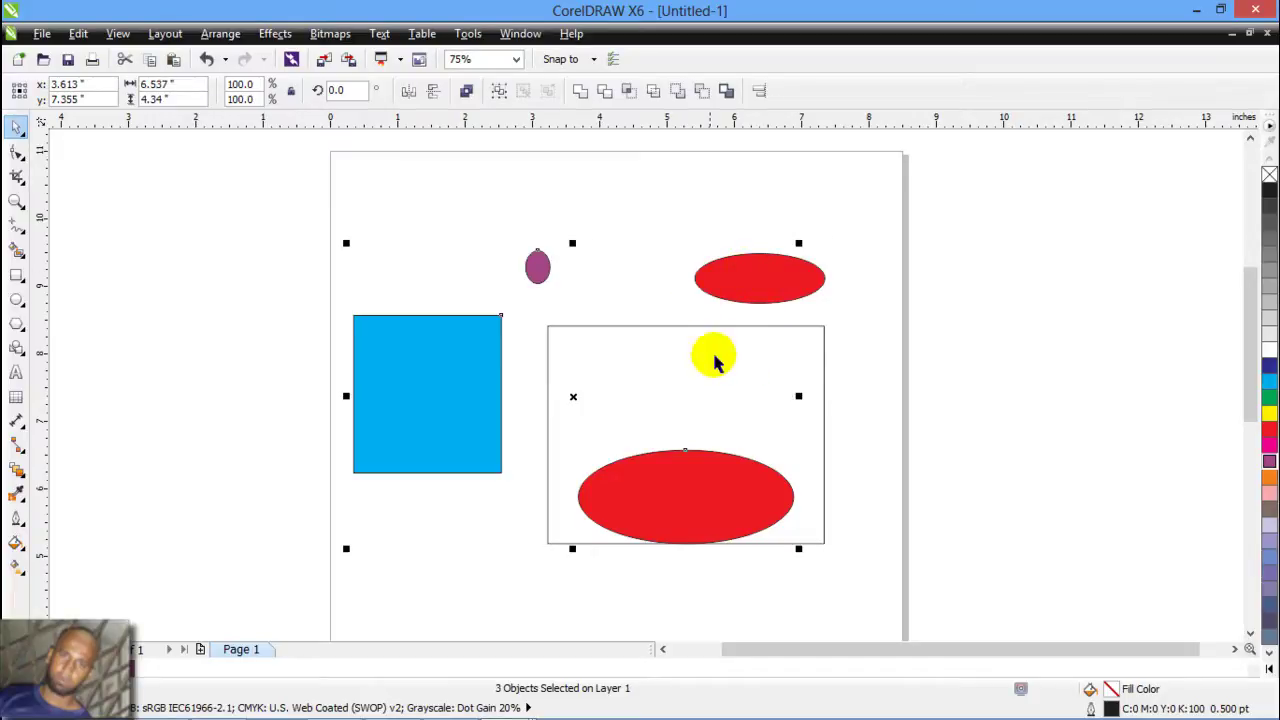
shift+click(680, 512)
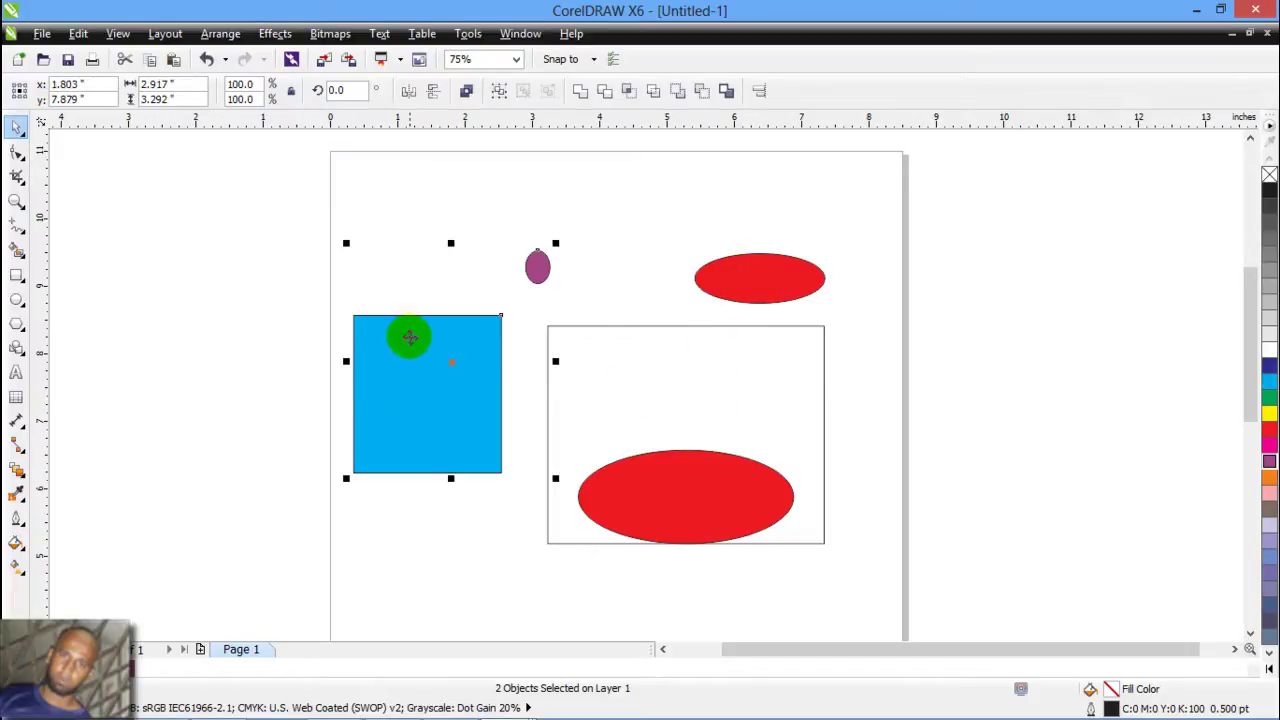
Remove the blue rectangle from the multiple selection and clear the remaining selection.
shift+click(408, 330)
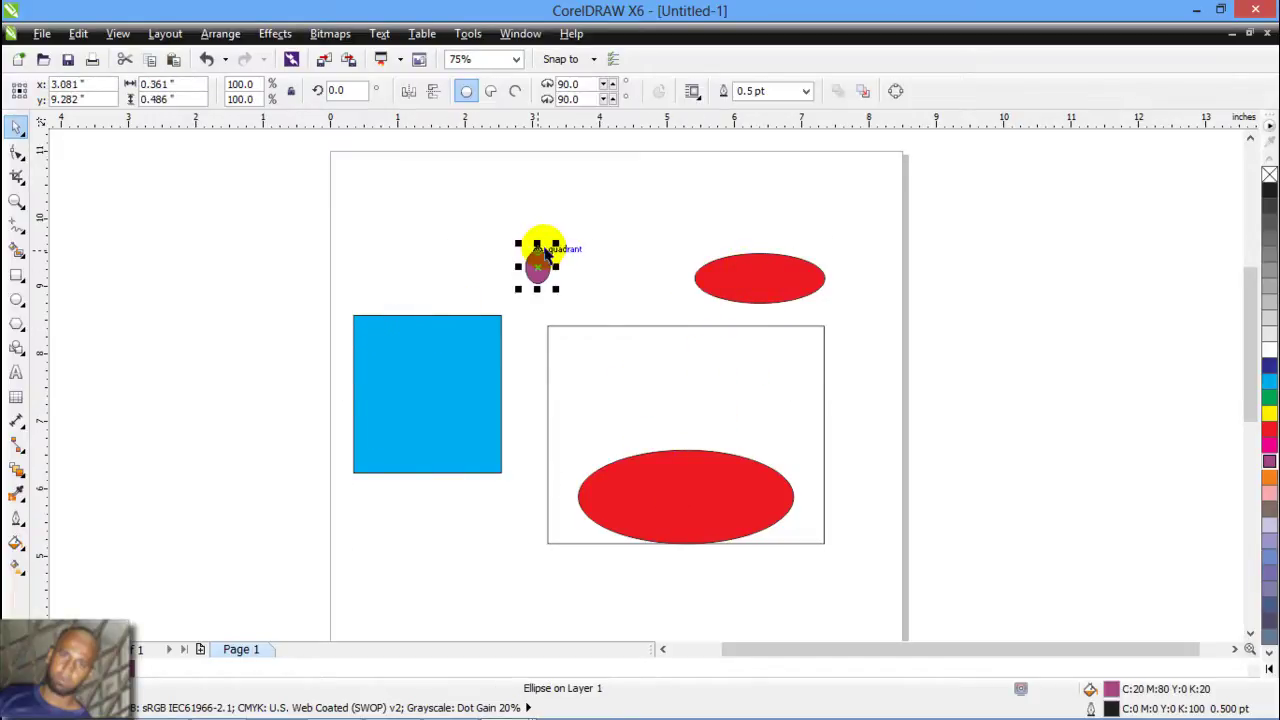
click(631, 391)
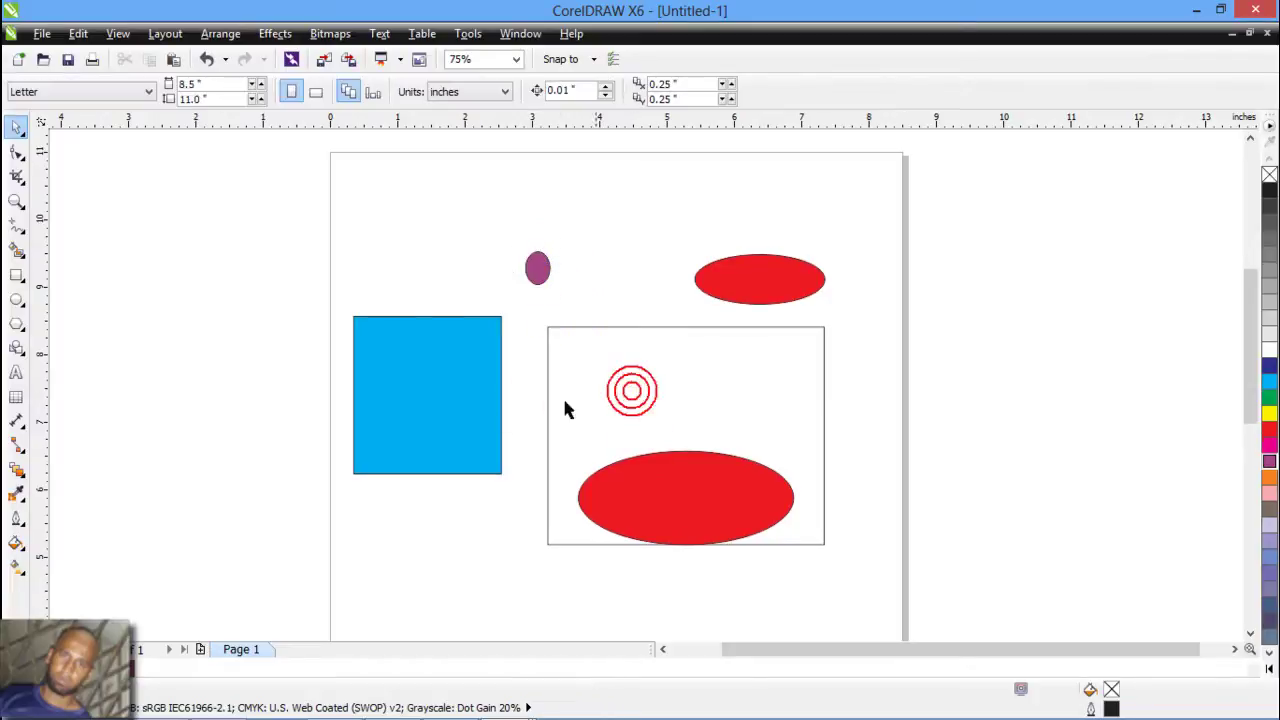
Select the large red ellipse and cycle the selection forward through the objects to the smaller red ellipse.
click(673, 496)
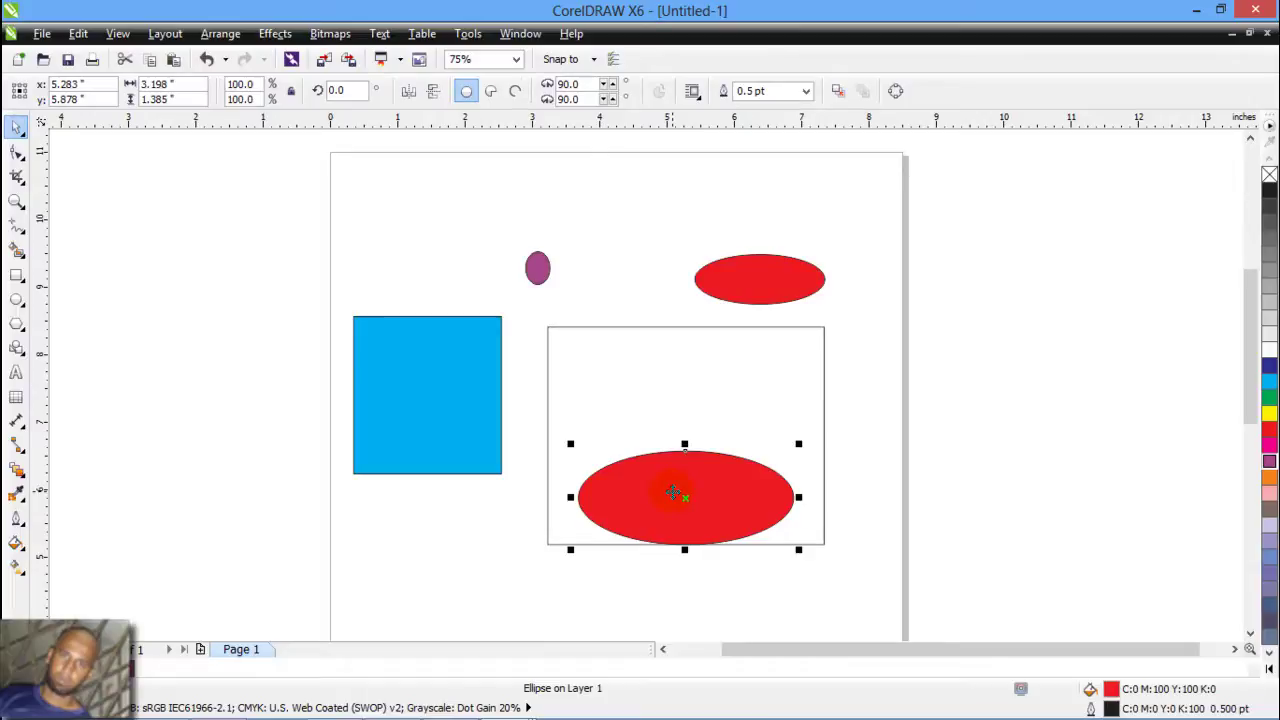
key(Tab)
key(Tab)
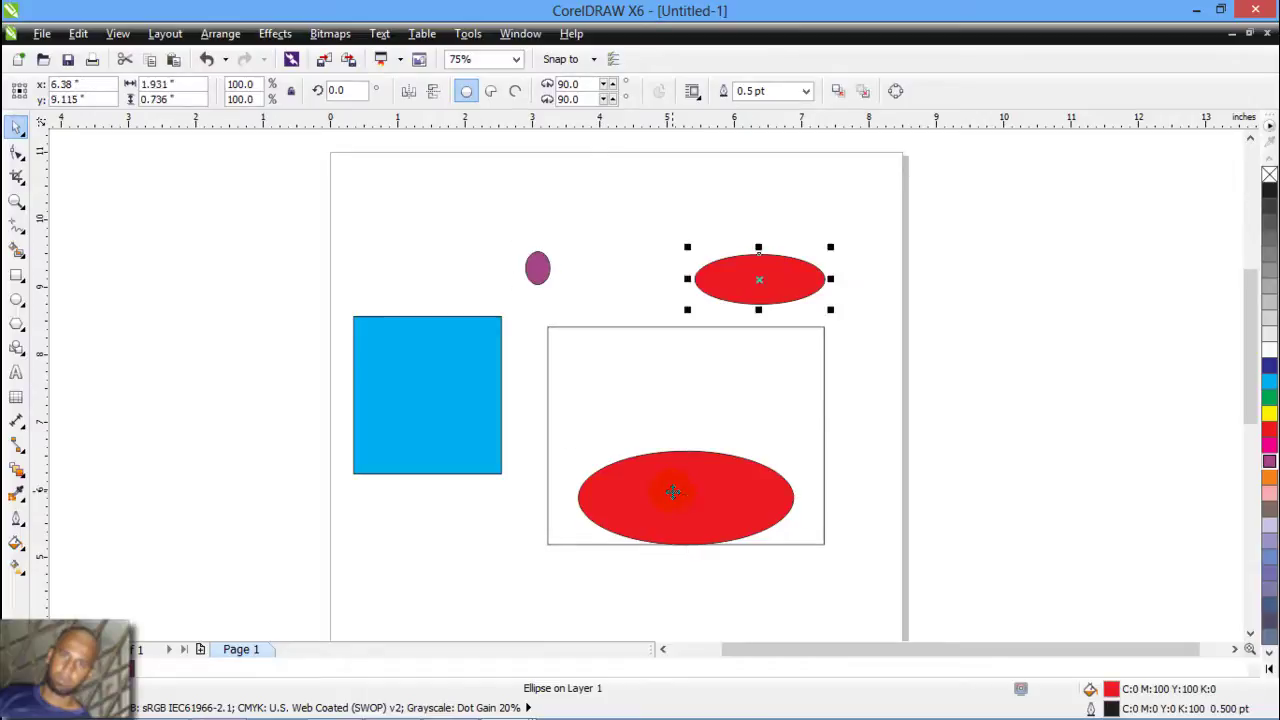
key(Tab)
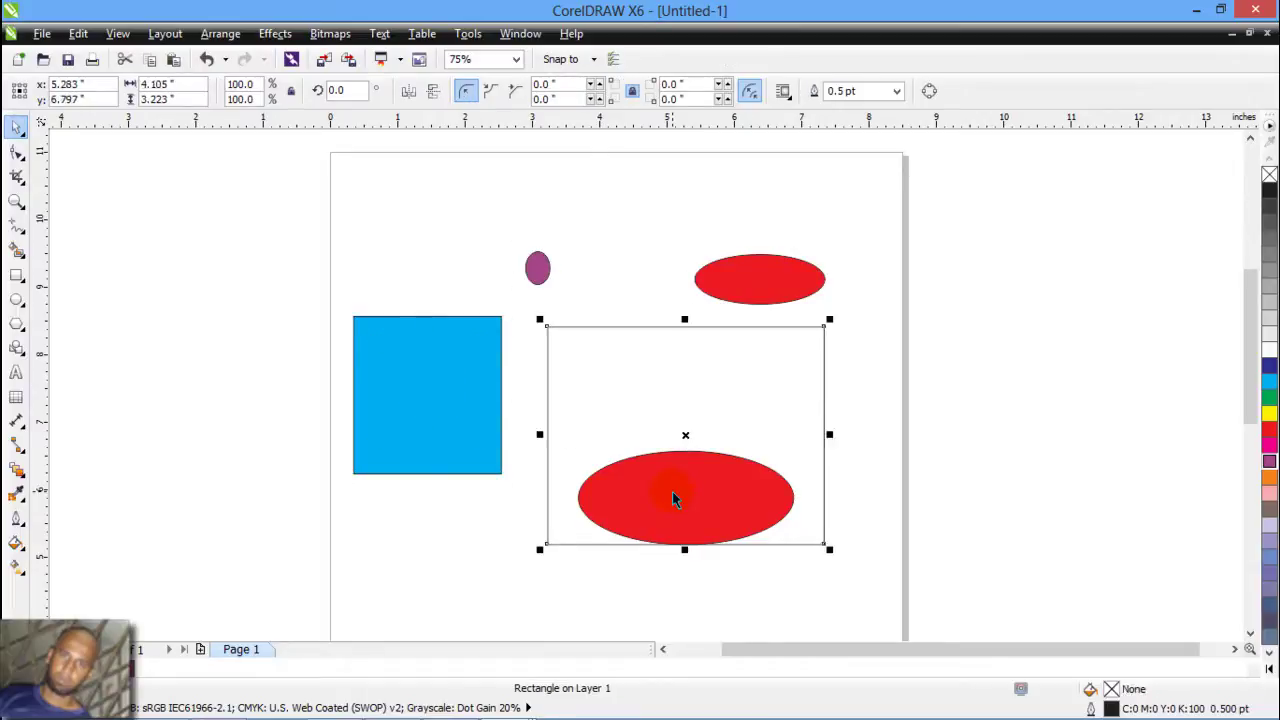
key(Tab)
key(Tab)
key(Tab)
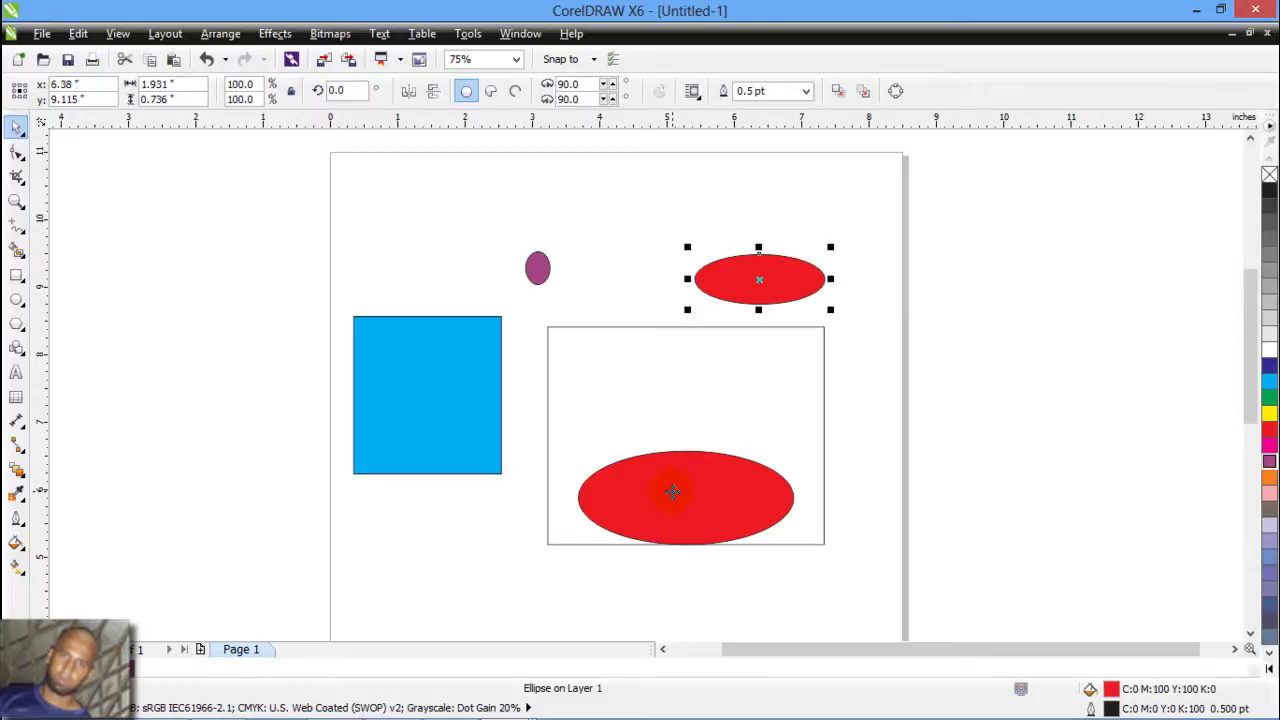
Cycle the selection in reverse order through the objects, starting from the smaller red ellipse, and clear the selection.
key(shift+Tab)
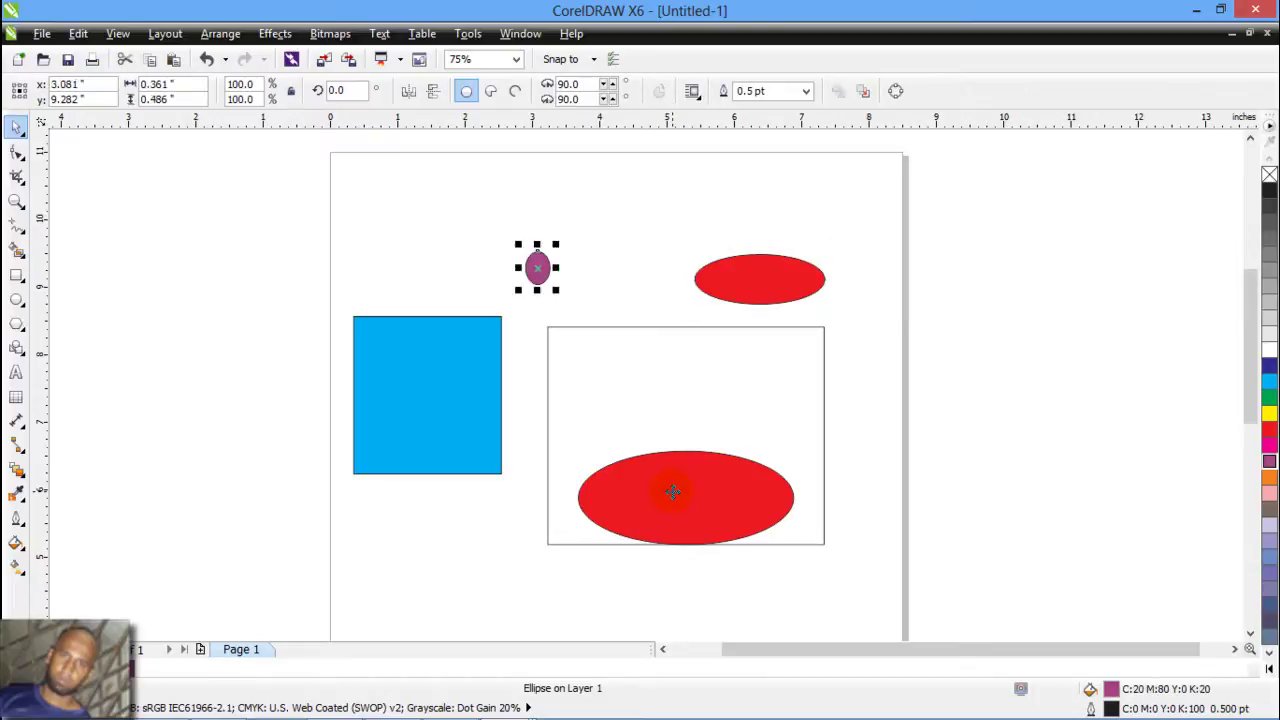
key(shift+Tab)
key(shift+Tab)
key(shift+Tab)
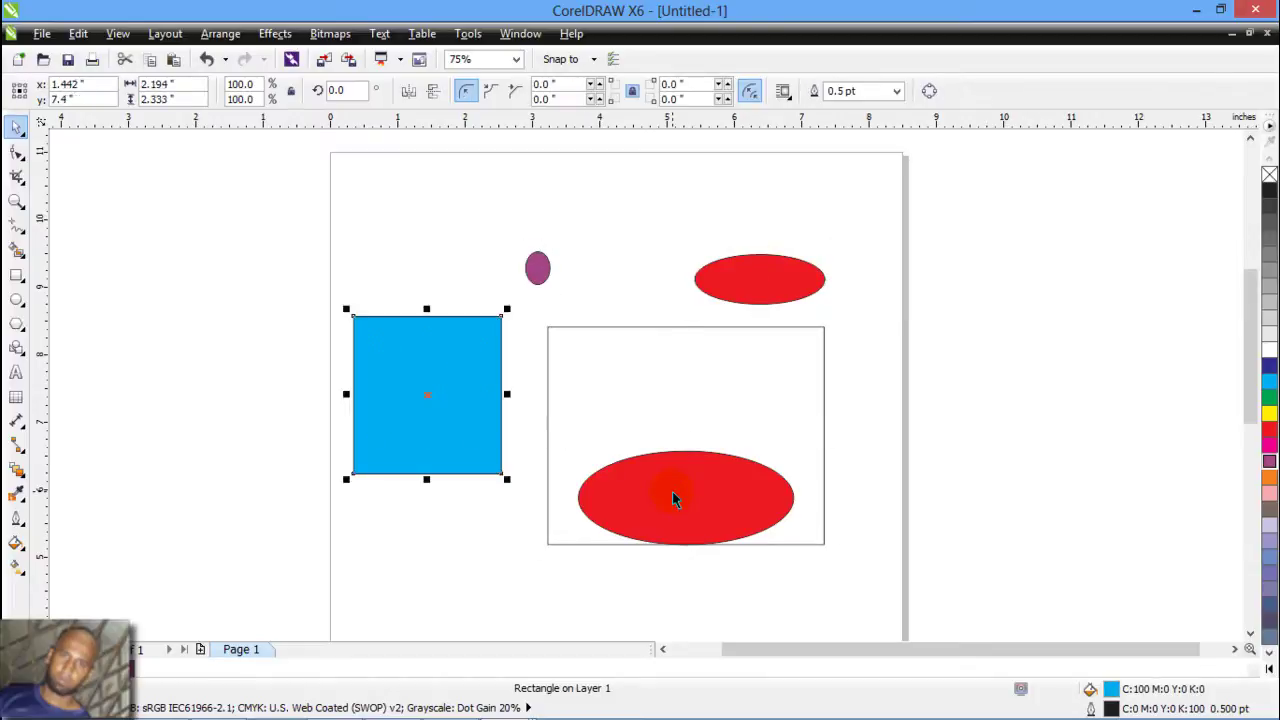
key(shift+Tab)
key(Escape)
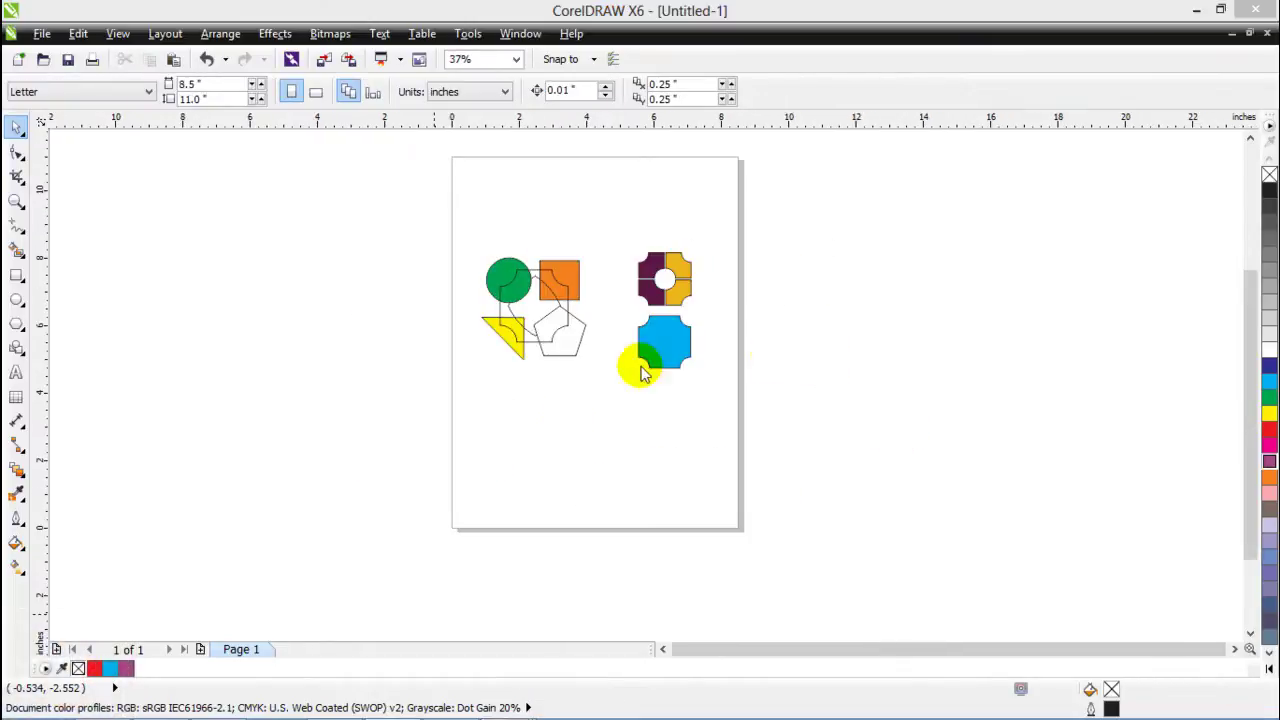
Marquee-select the six overlapping shapes, including the green circle and orange square, and move them about 2.75 inches left, partly off the page.
drag(551, 449, 553, 445)
scroll(580, 468, up, 4)
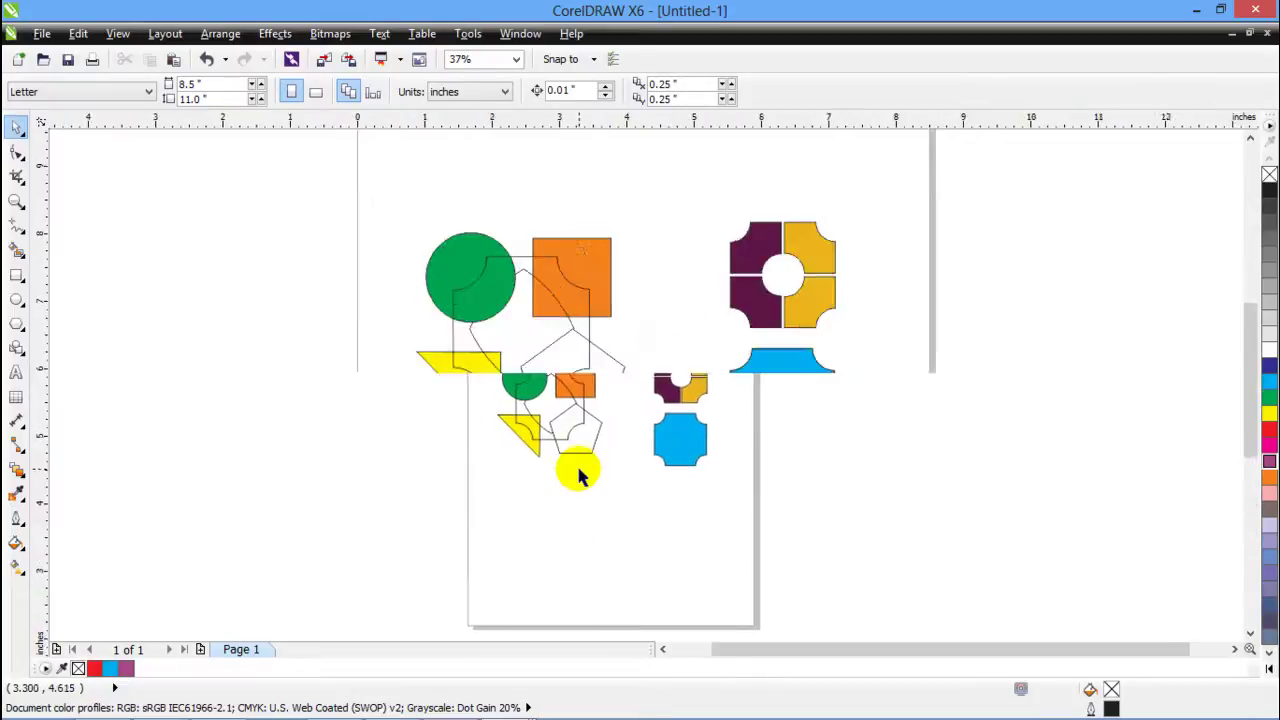
scroll(600, 460, down, 2)
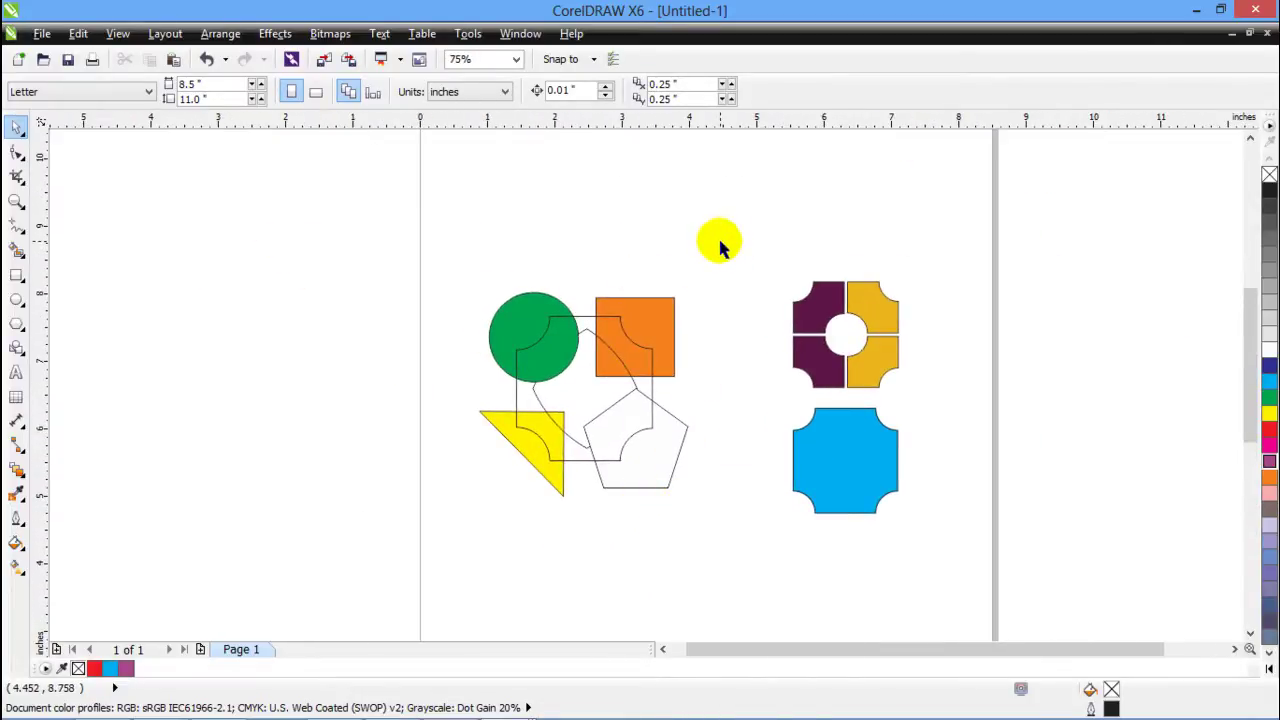
drag(719, 243, 424, 545)
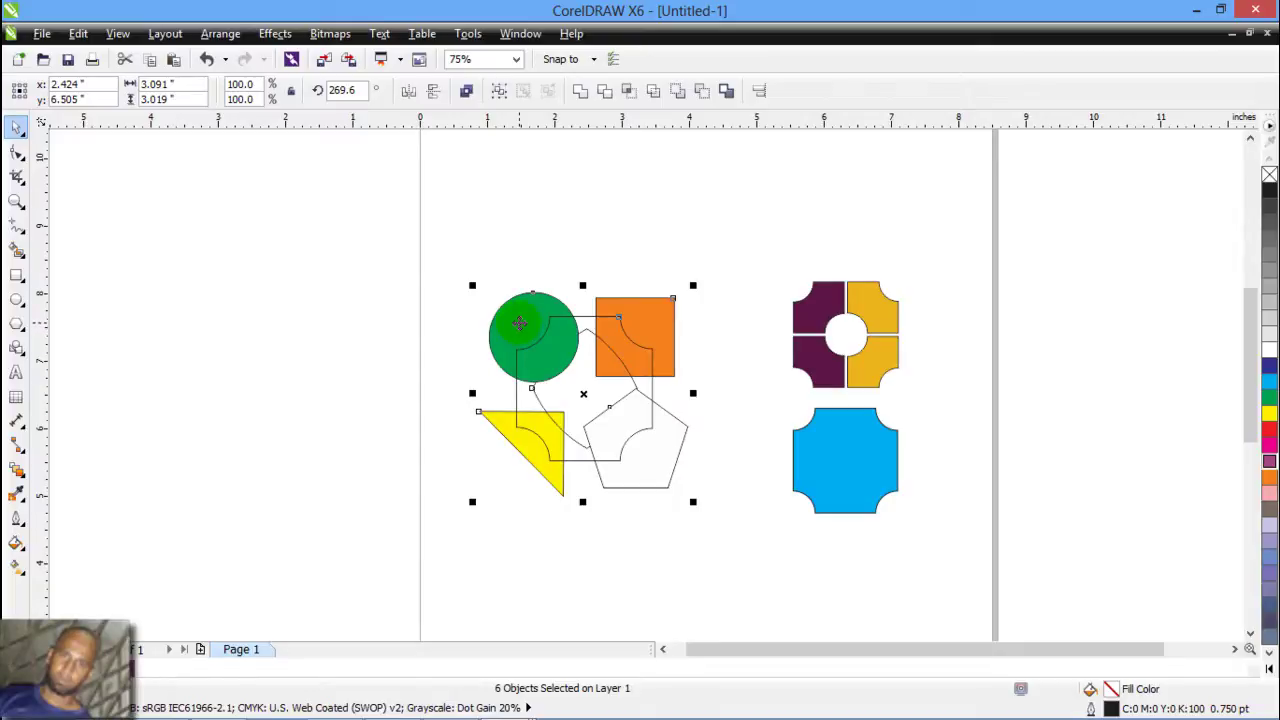
drag(519, 322, 334, 325)
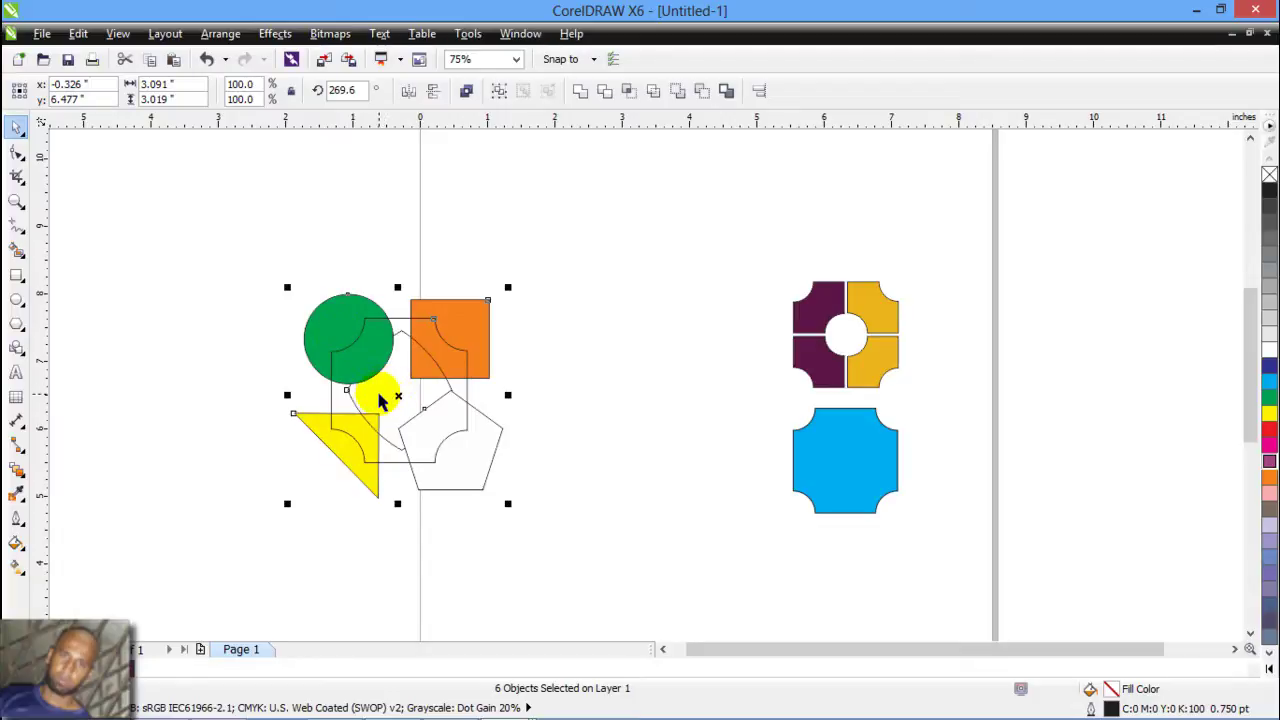
Marquee-select the six overlapping shapes again and move them back onto the page, centred at about X 2.81, Y 7.59 inches.
click(465, 425)
drag(568, 237, 273, 532)
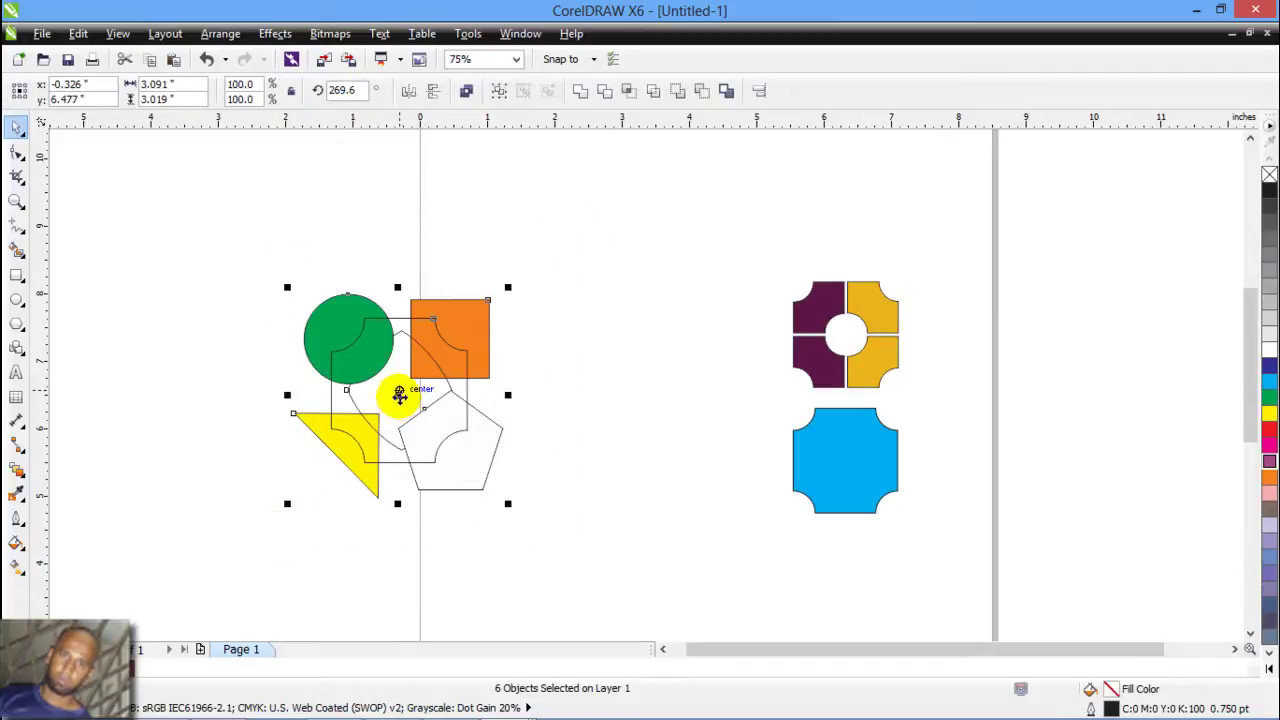
drag(399, 393, 610, 315)
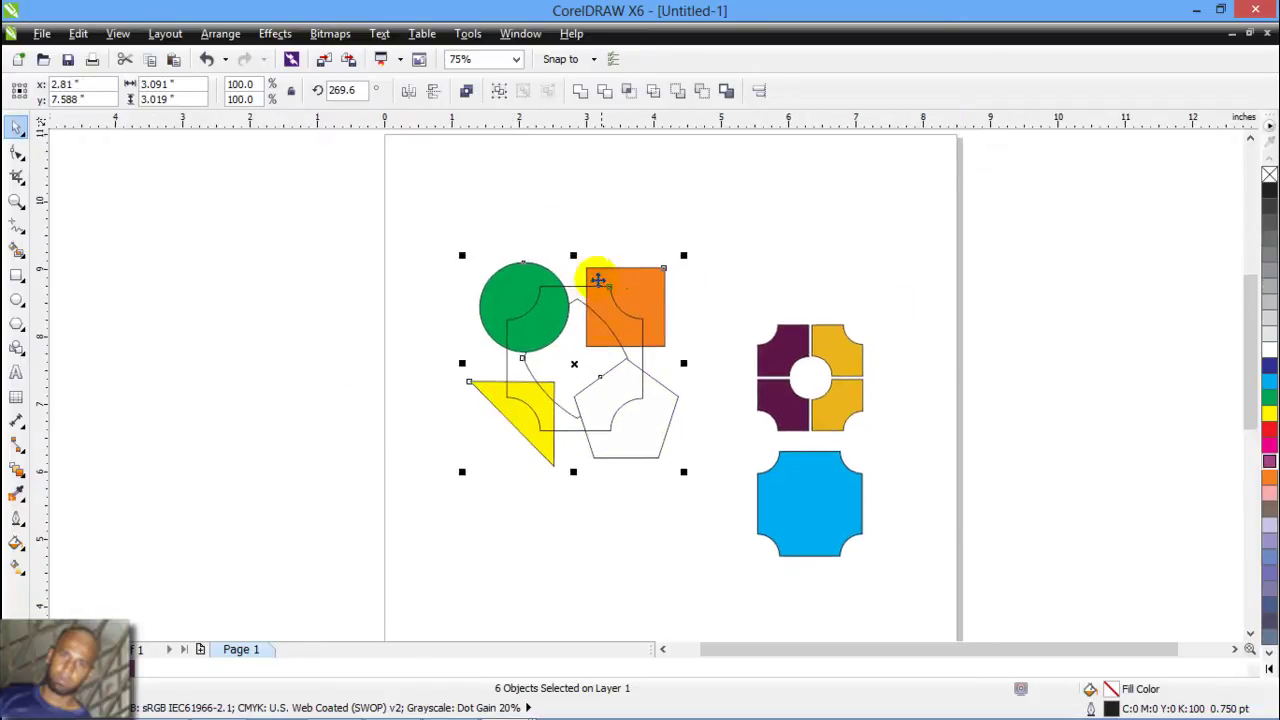
Marquee-select the stack of four notched shapes topped by the blue one and move it down to about X 6.13, Y 4.40 inches.
scroll(697, 494, down, 2)
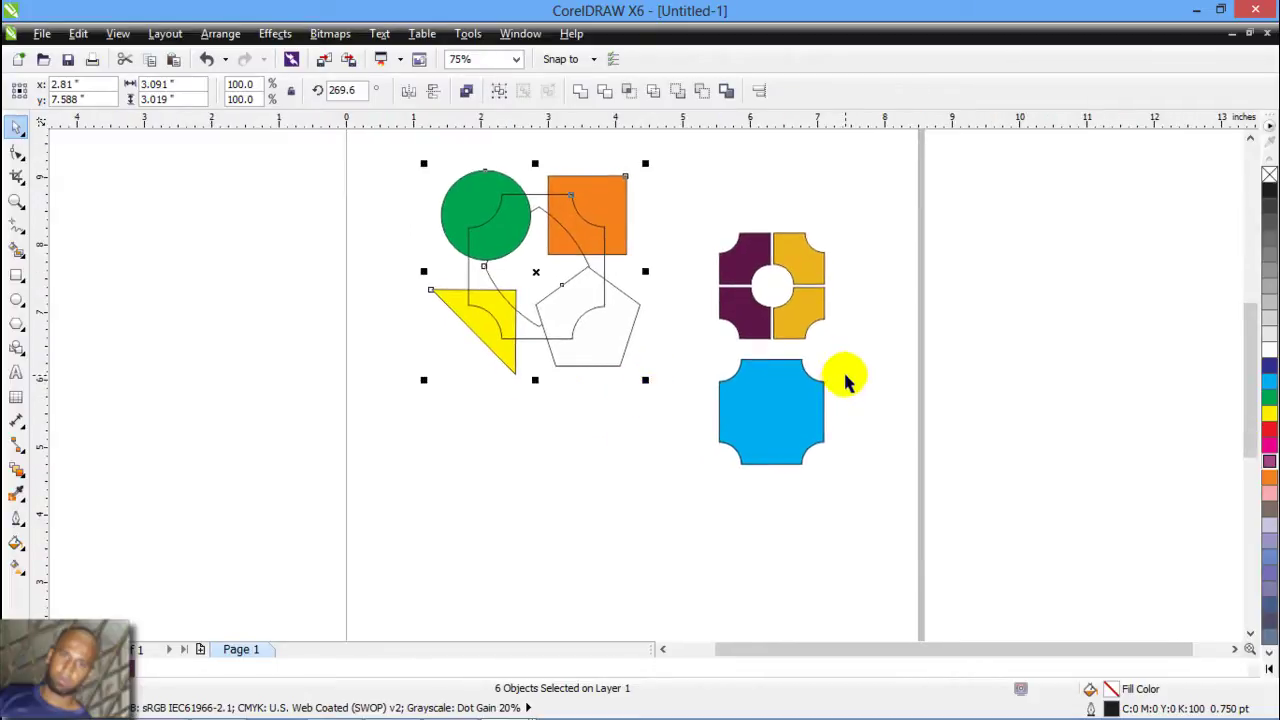
drag(847, 355, 678, 503)
drag(787, 413, 760, 488)
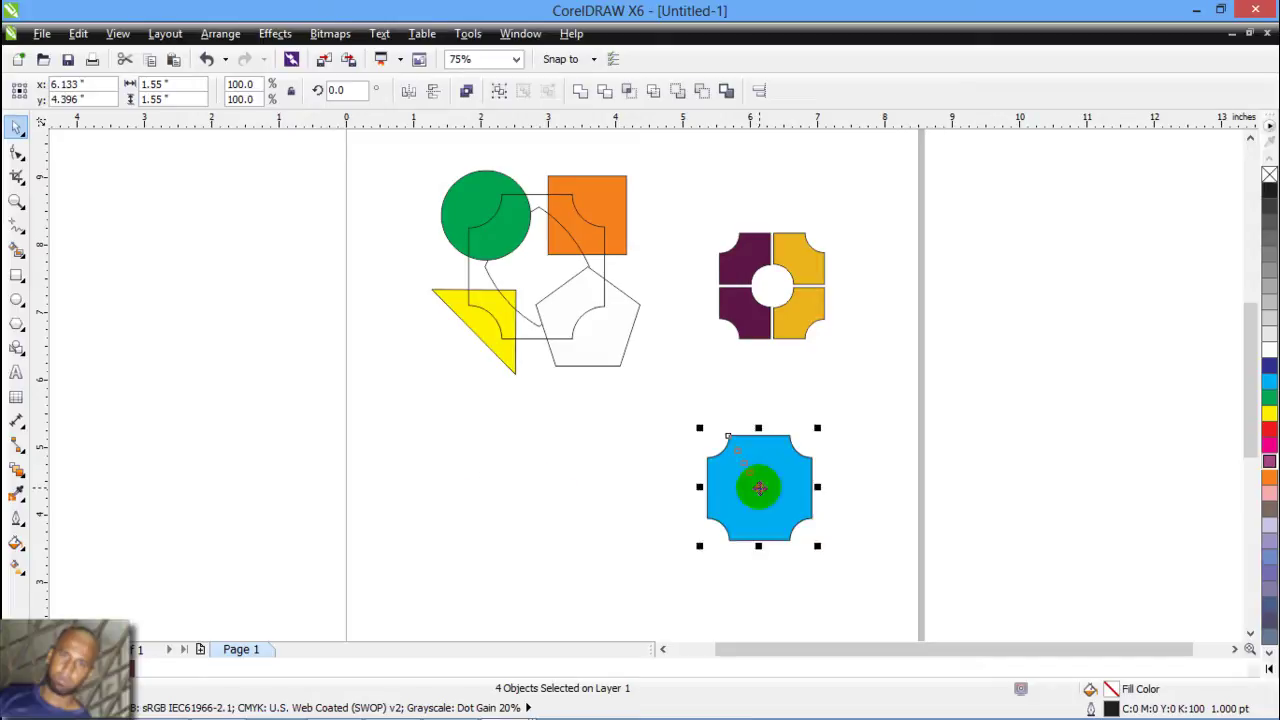
Select the small purple shape hidden behind the blue notched shape, and cycle through the stacked shapes until the blue one is selected.
drag(846, 460, 620, 511)
click(714, 514)
scroll(690, 525, up, 2)
drag(739, 539, 577, 474)
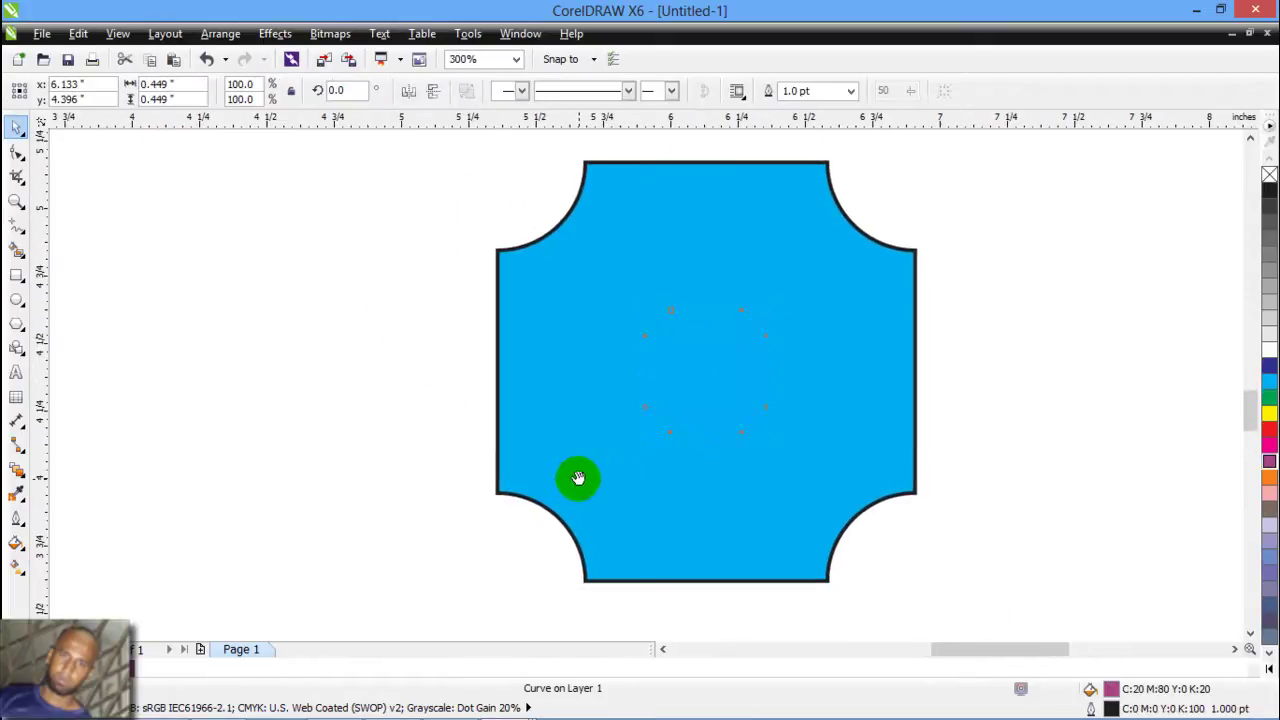
alt+click(708, 377)
alt+click(708, 348)
alt+click(718, 315)
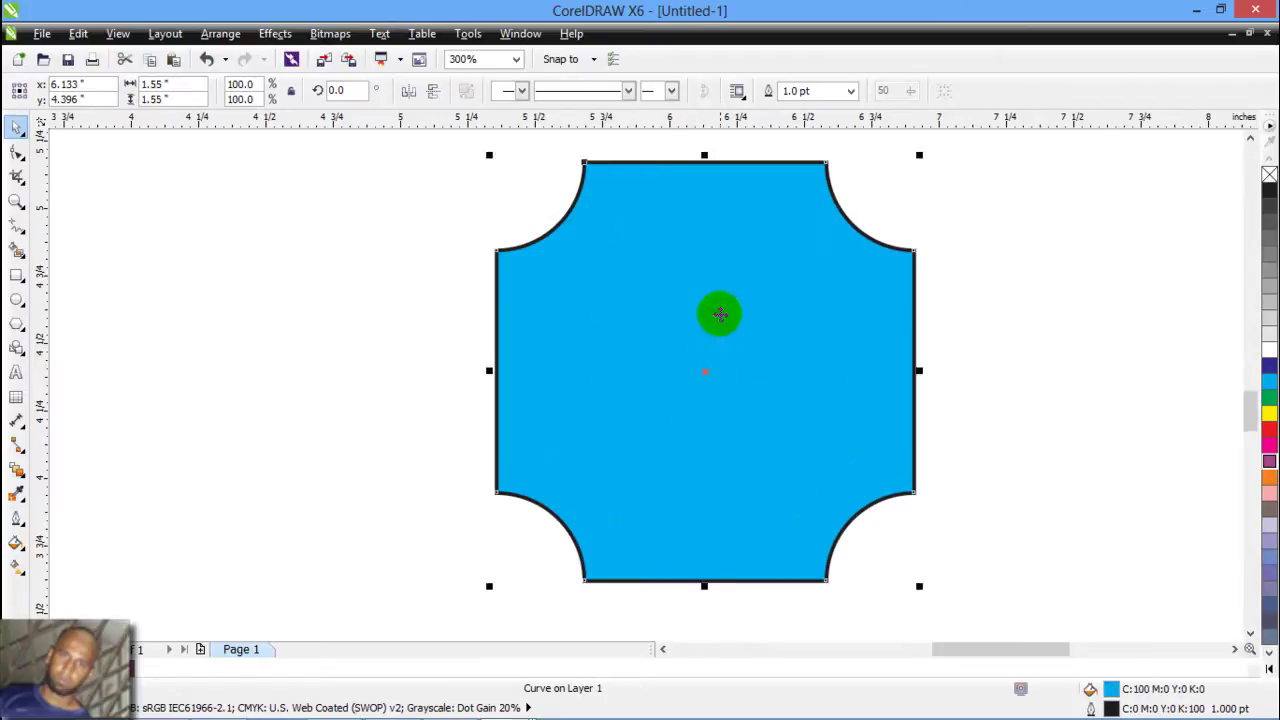
Pick through the blue notched shape again, cycling the stacked shapes until the hidden red one is selected.
alt+click(714, 279)
alt+click(709, 334)
alt+click(722, 375)
alt+click(720, 377)
drag(720, 377, 534, 447)
scroll(534, 447, down, 1)
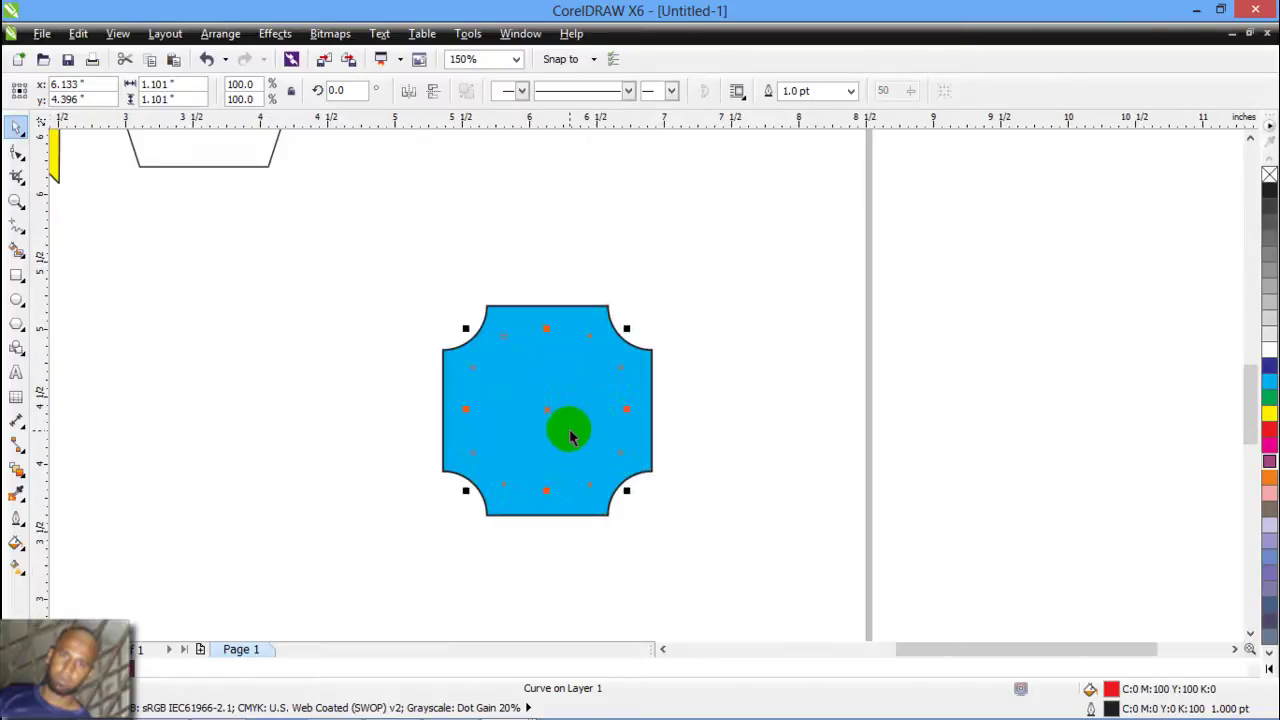
Reselect the blue notched shape, deselect and select it again, and pick through it to the hidden yellow shape.
click(571, 404)
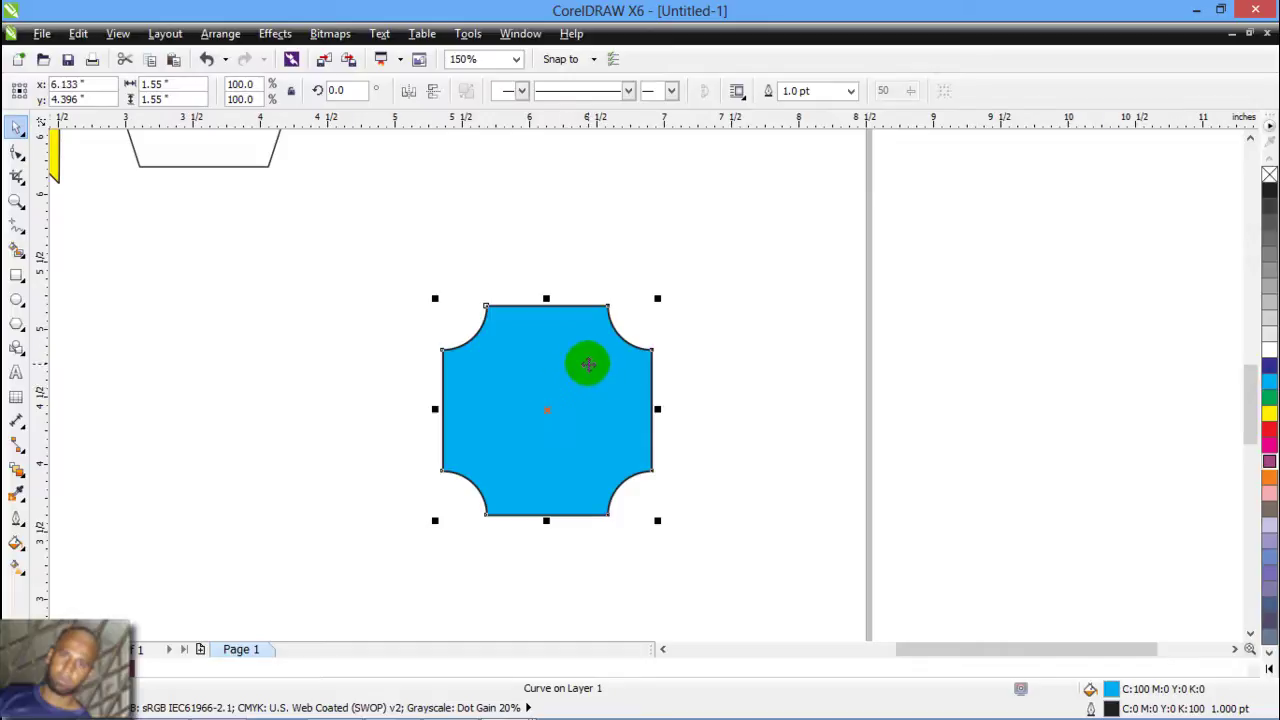
click(778, 318)
click(611, 403)
click(590, 423)
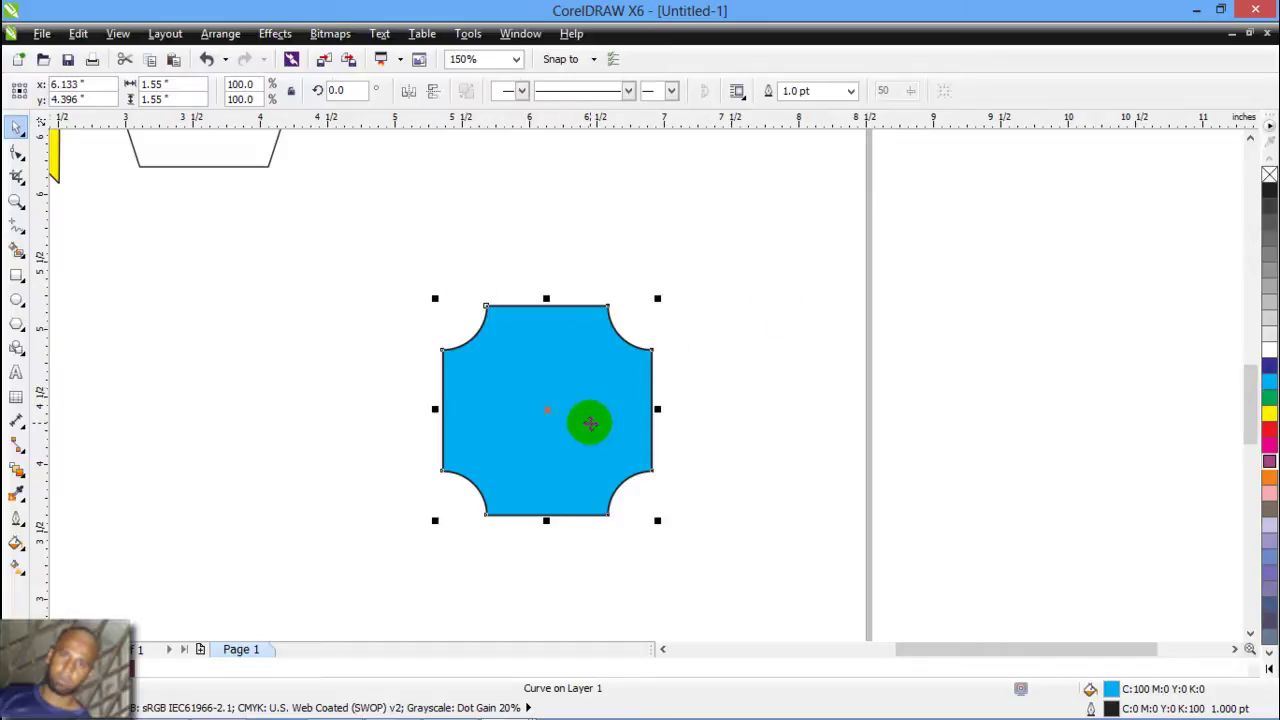
drag(590, 423, 563, 411)
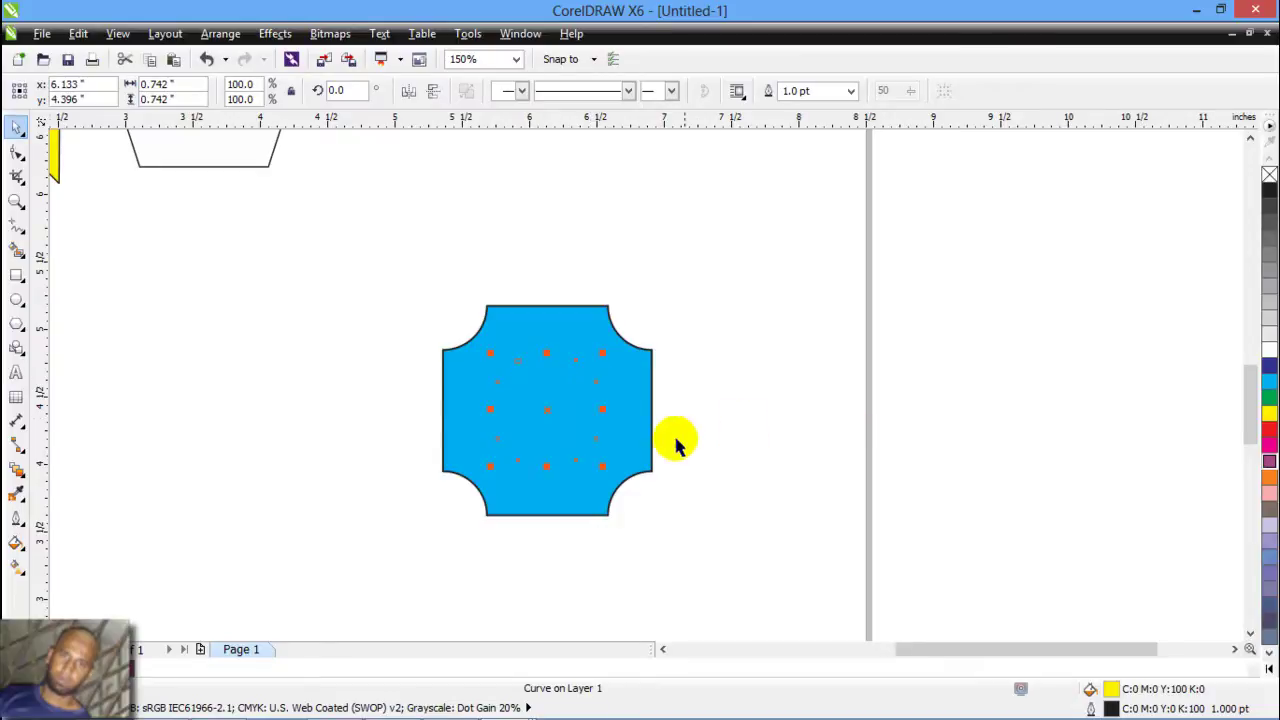
Move the blue notched shape about 1.9 inches right to expose the nested shapes, and undo the move.
drag(677, 440, 820, 399)
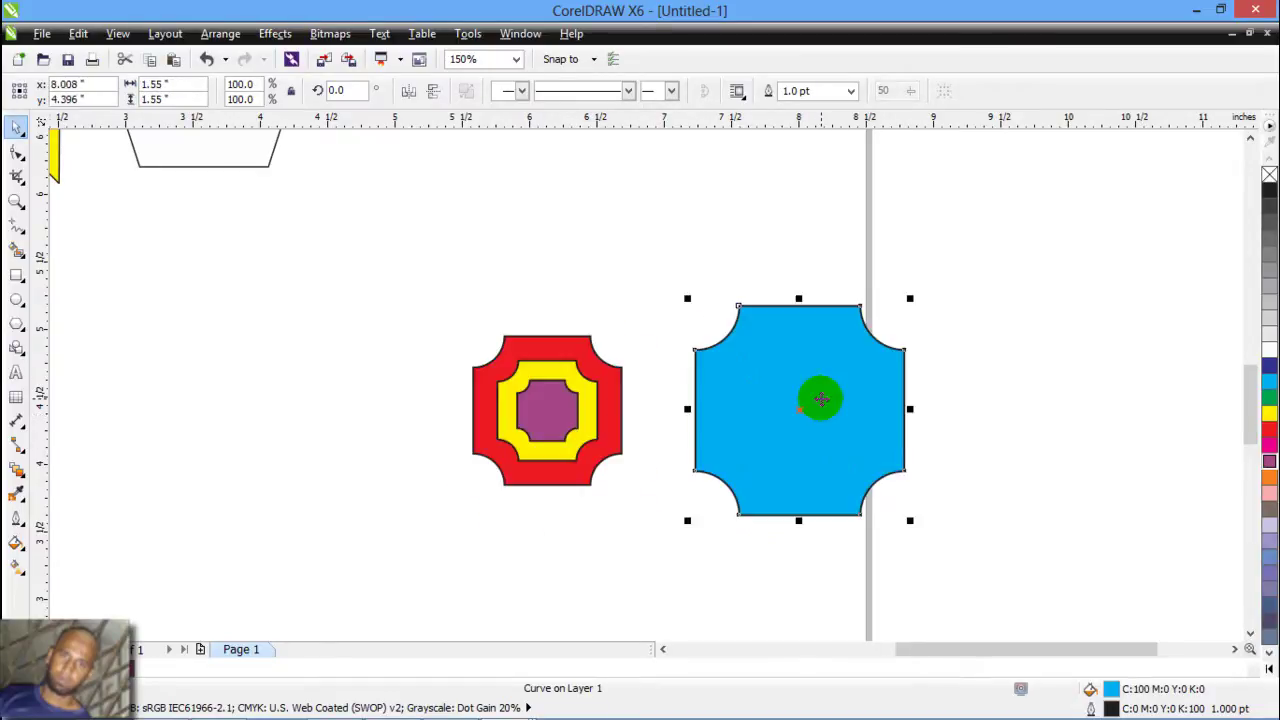
key(ctrl+z)
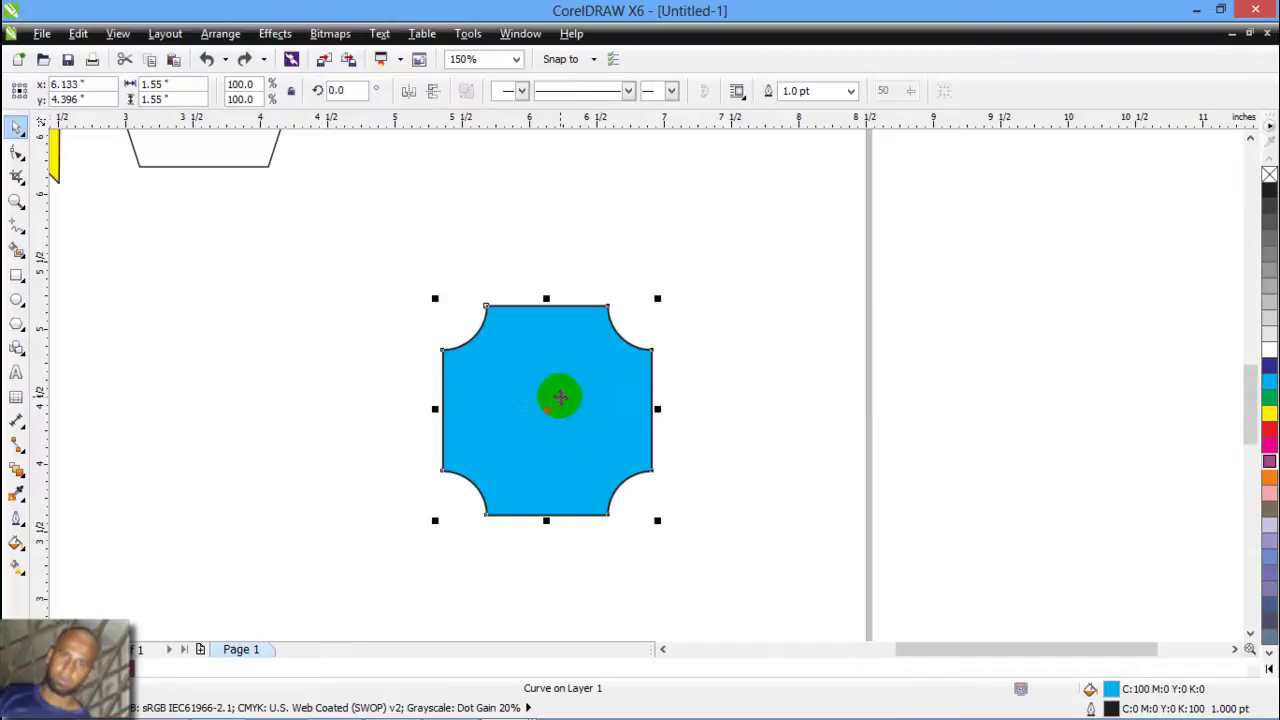
Pick the small purple shape hidden behind the blue one, move it out to the right of the stack, and deselect it.
alt+click(566, 402)
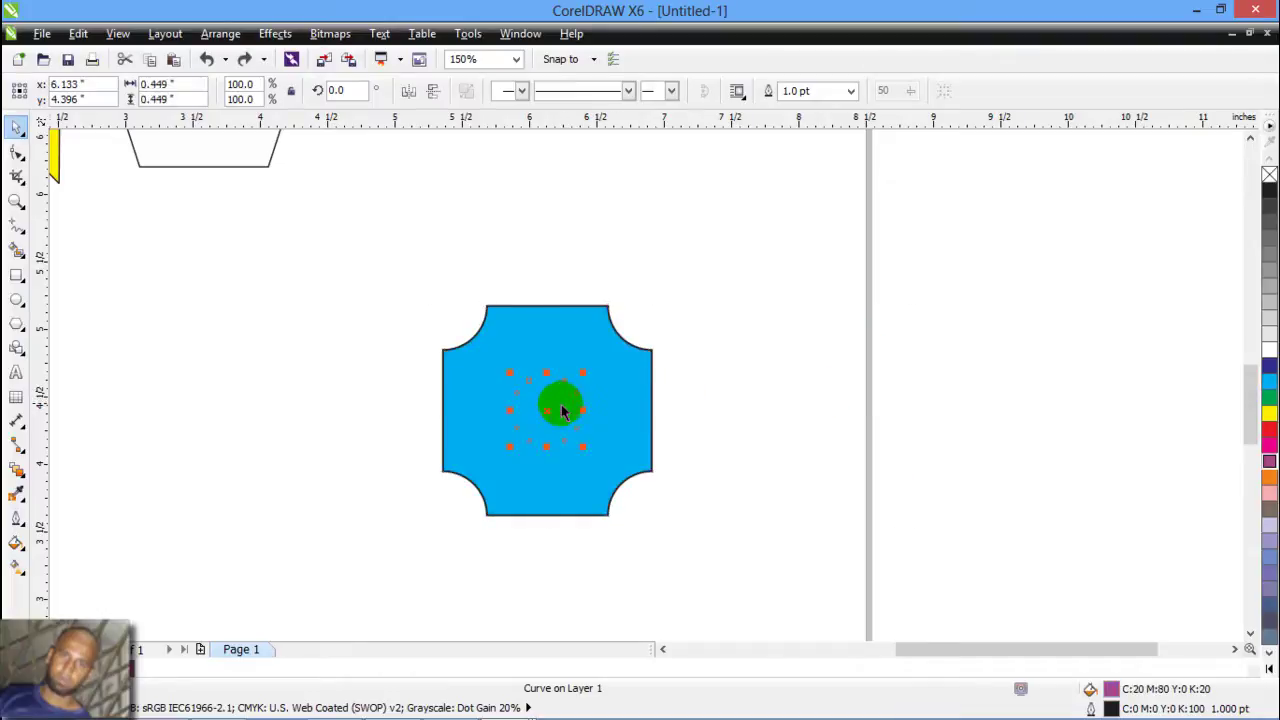
drag(558, 415, 752, 404)
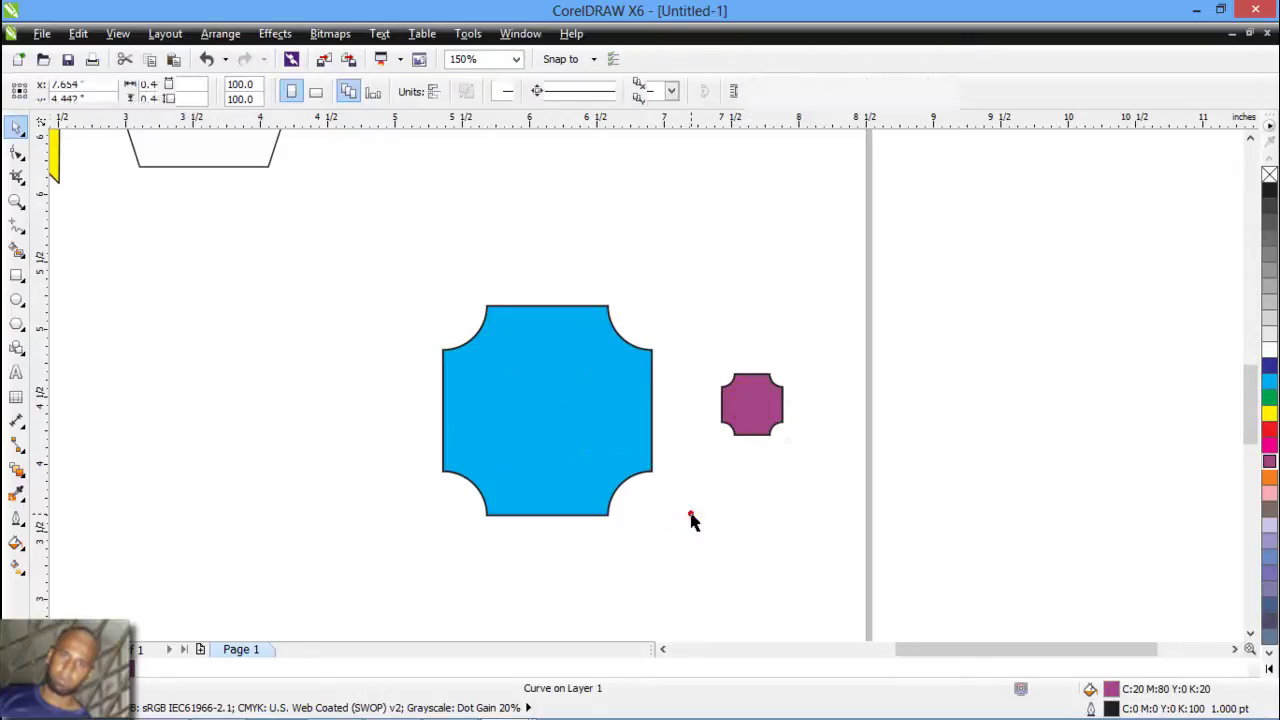
click(662, 478)
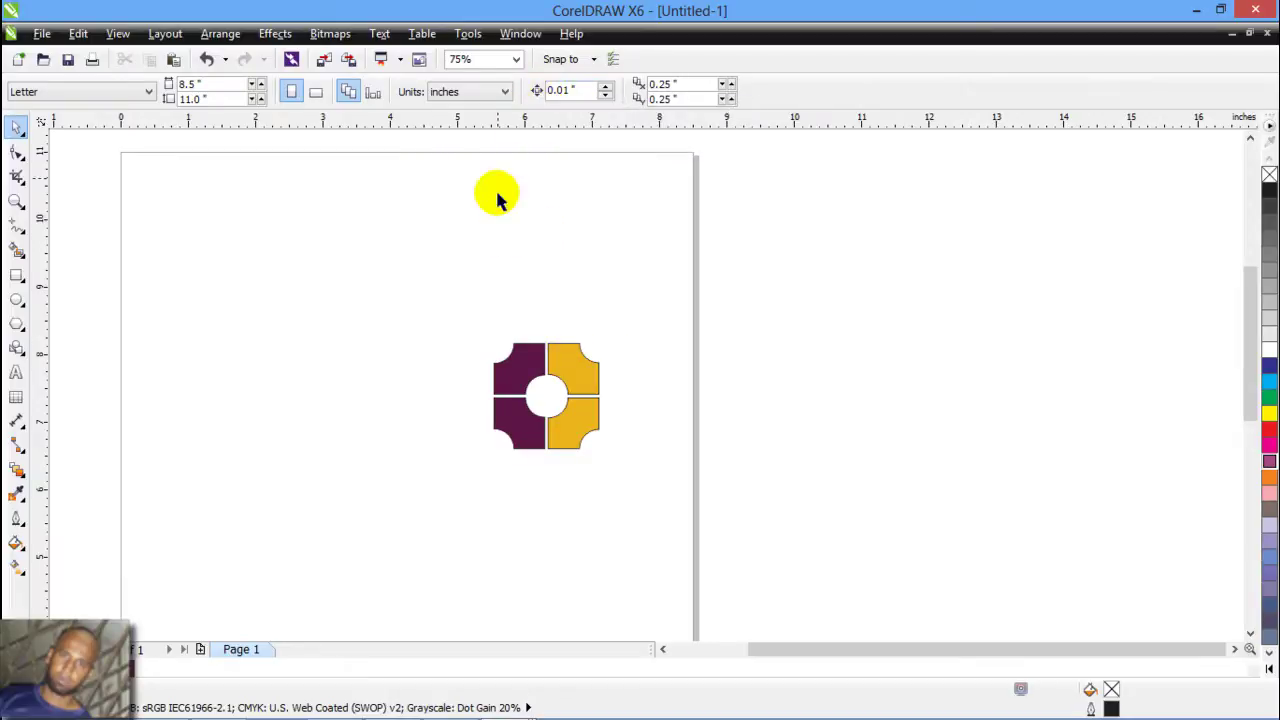
Nudge the upper dark purple piece of the four-part shape 0.04 inch left and 0.03 inch up.
scroll(594, 309, left, 2)
scroll(630, 340, up, 1)
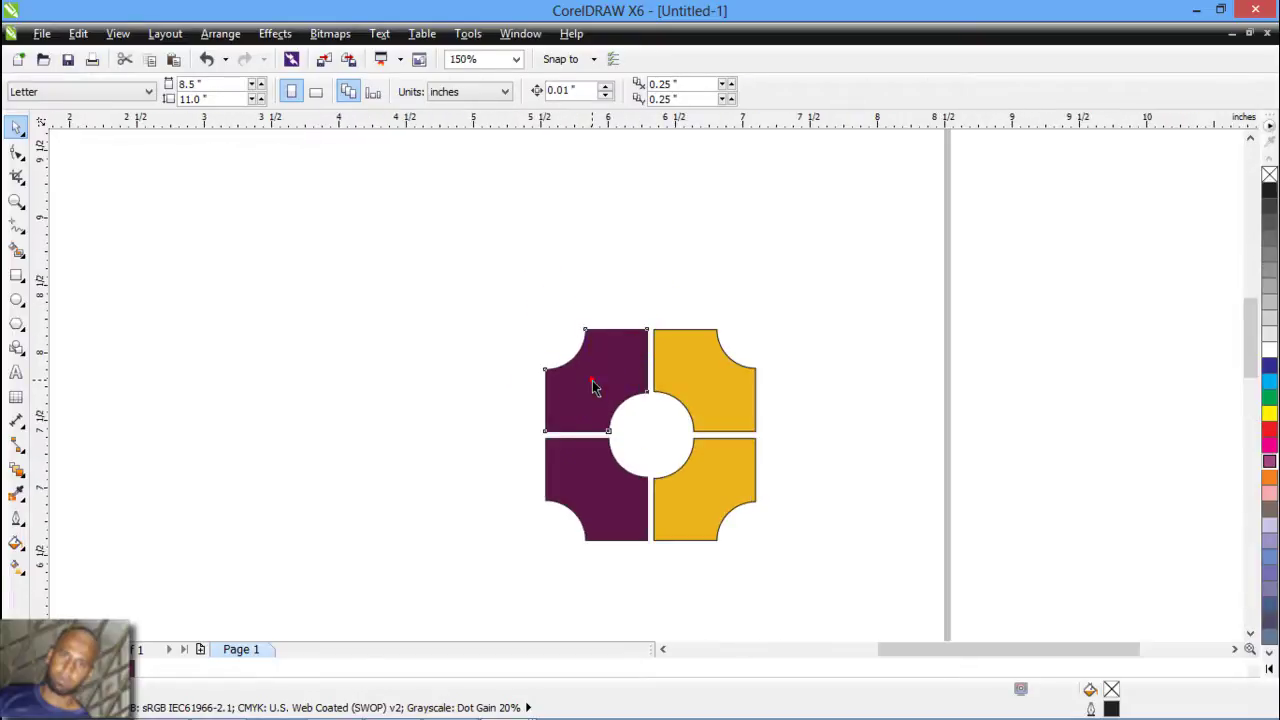
click(593, 387)
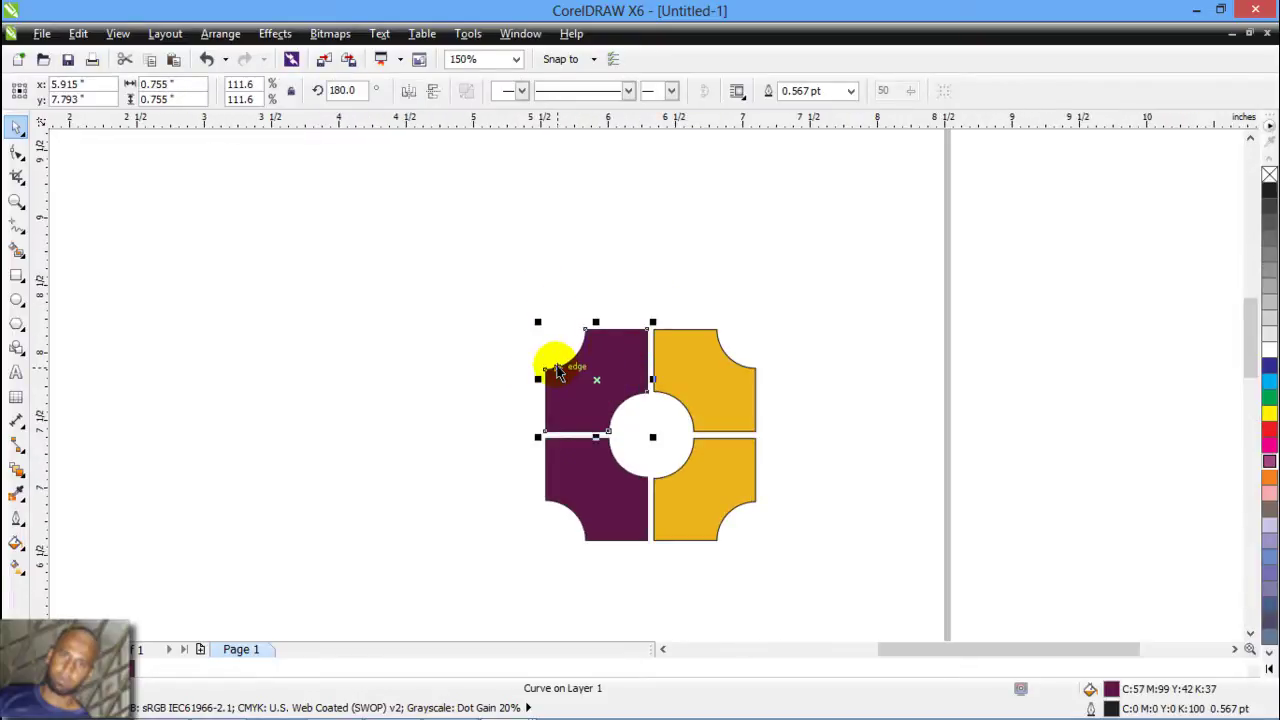
key(Left)
key(Left)
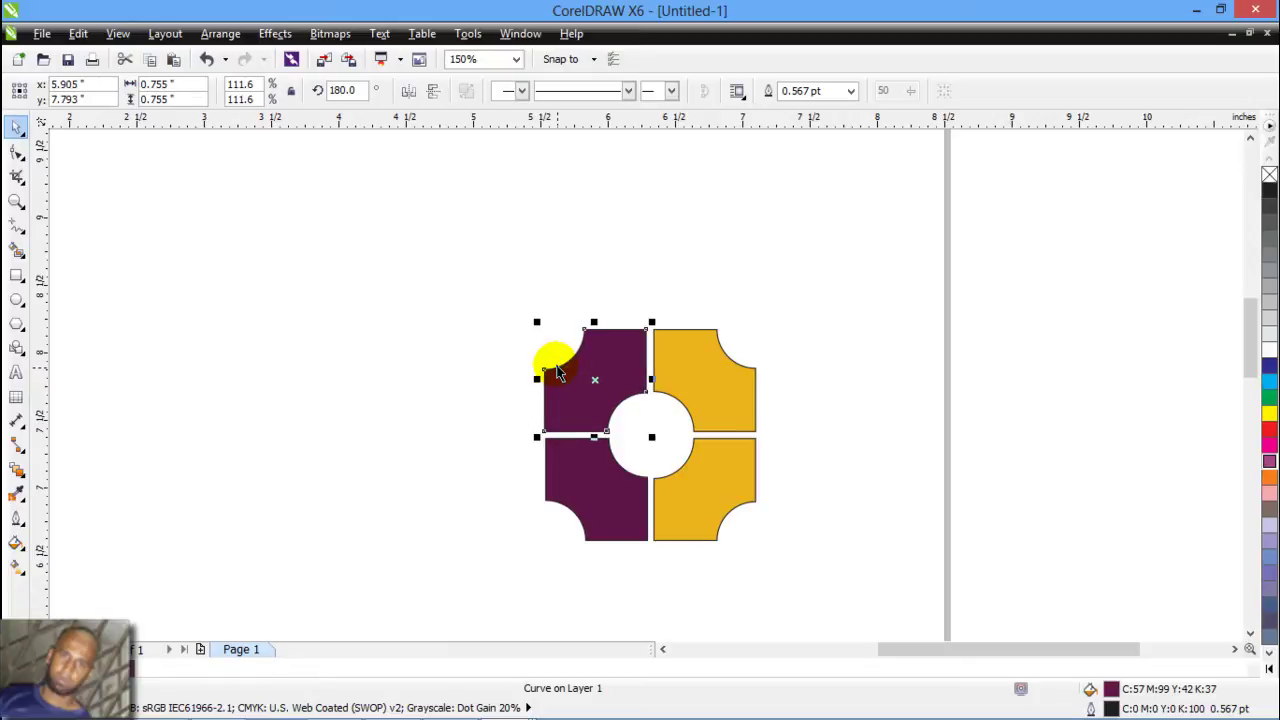
key(Left)
key(Left)
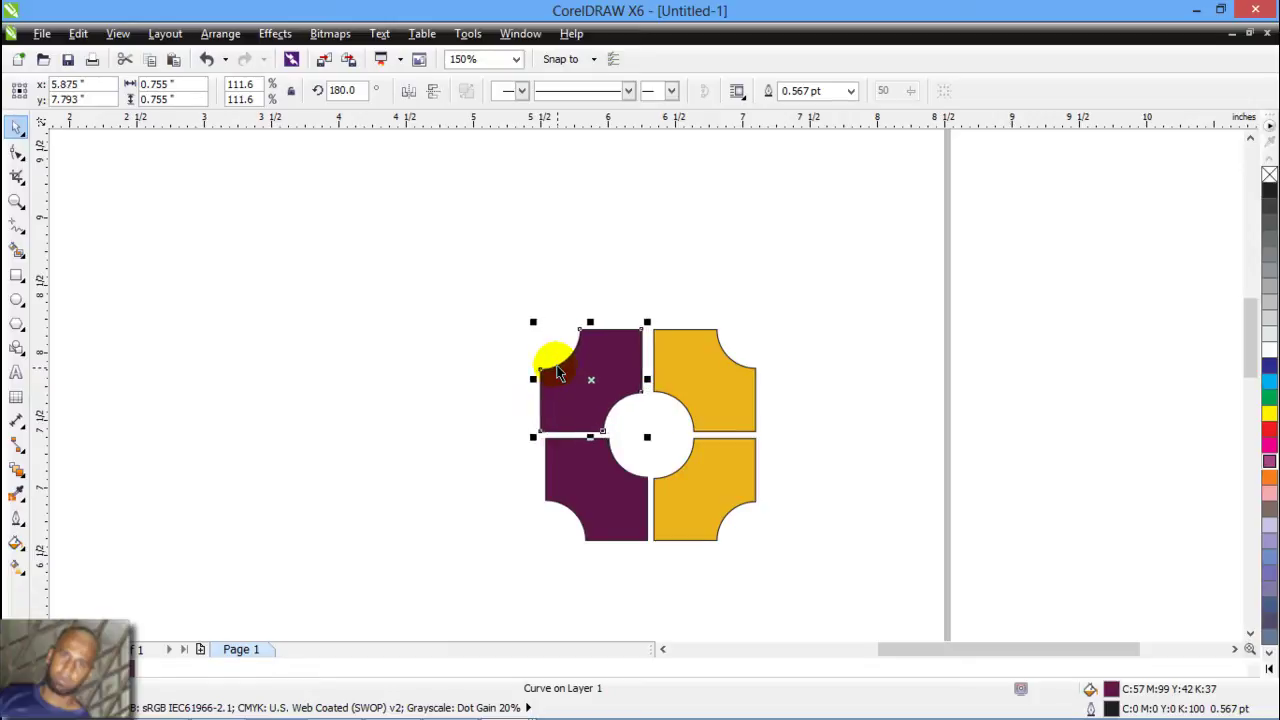
key(Up)
key(Up)
key(Up)
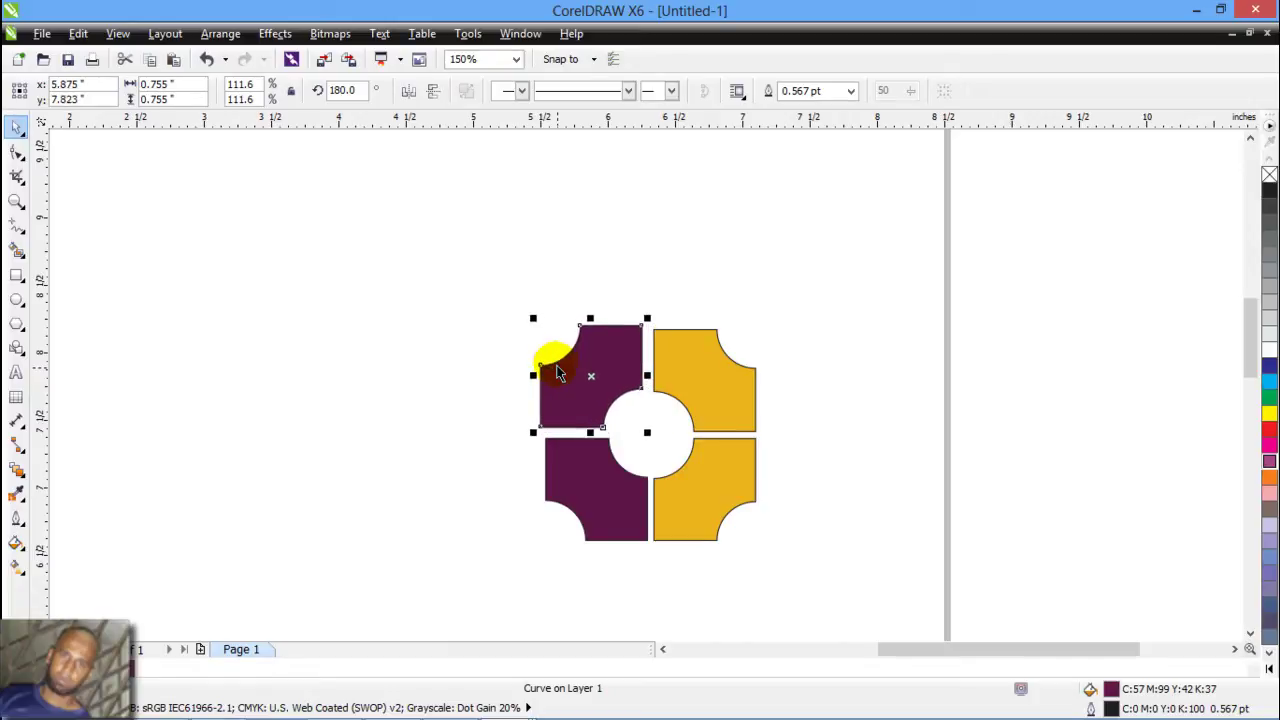
Undo the nudges of the dark purple piece and restore the six deleted overlapping shapes.
key(ctrl+z)
key(ctrl+z)
key(ctrl+z)
key(ctrl+z)
key(ctrl+z)
key(ctrl+z)
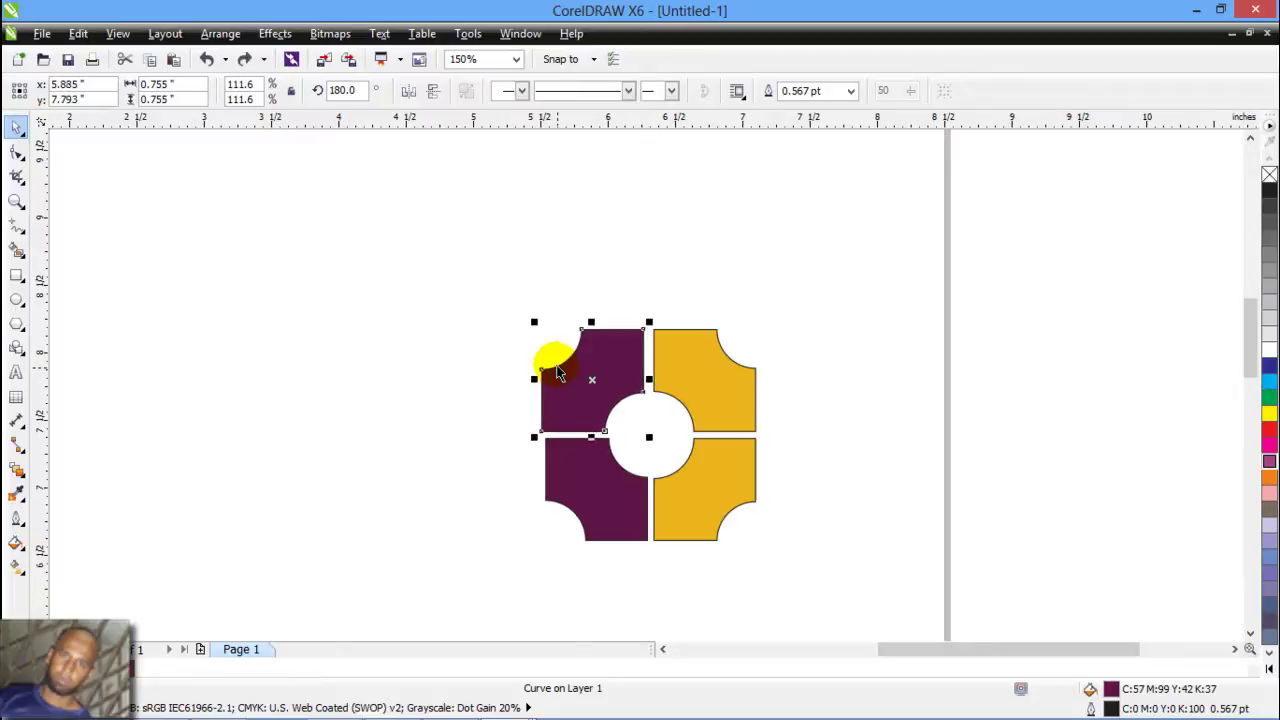
key(ctrl+z)
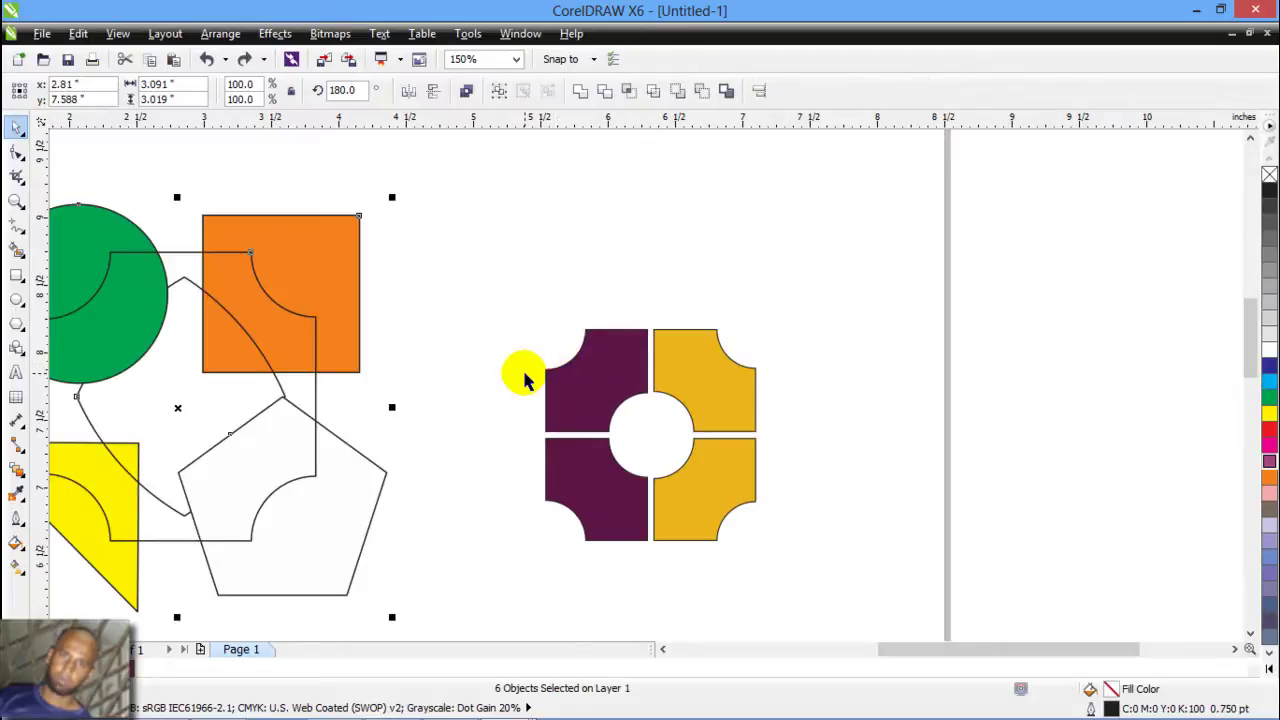
Delete the six selected overlapping shapes, leaving only the four-part dark purple and yellow shape.
scroll(495, 388, down, 2)
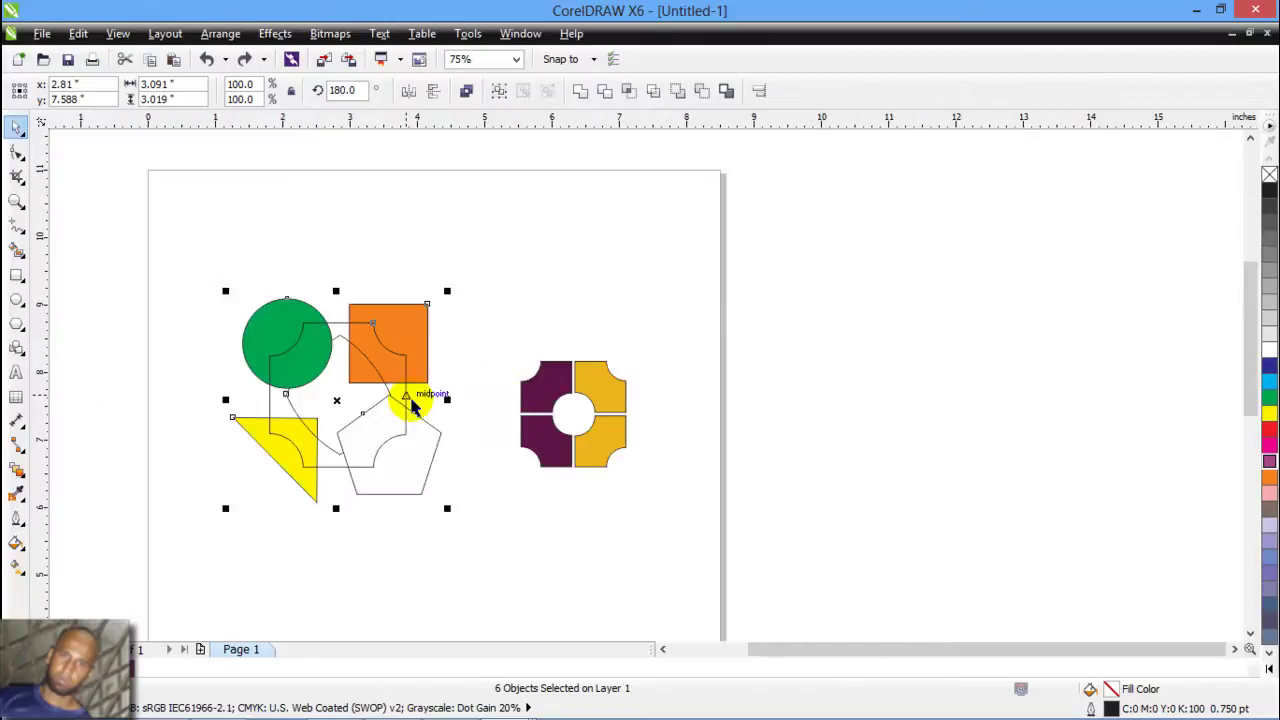
key(Delete)
scroll(590, 412, up, 2)
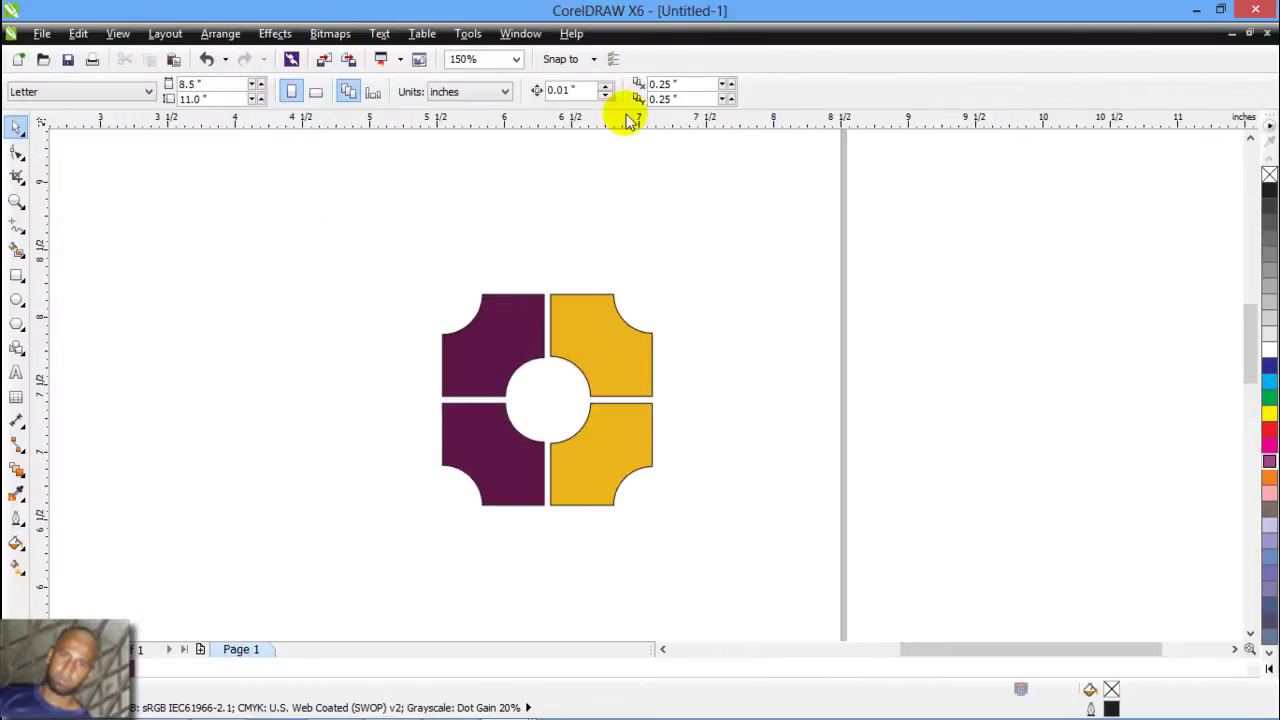
Set the nudge distance to 2 inches.
click(572, 90)
double_click(586, 90)
text(1)
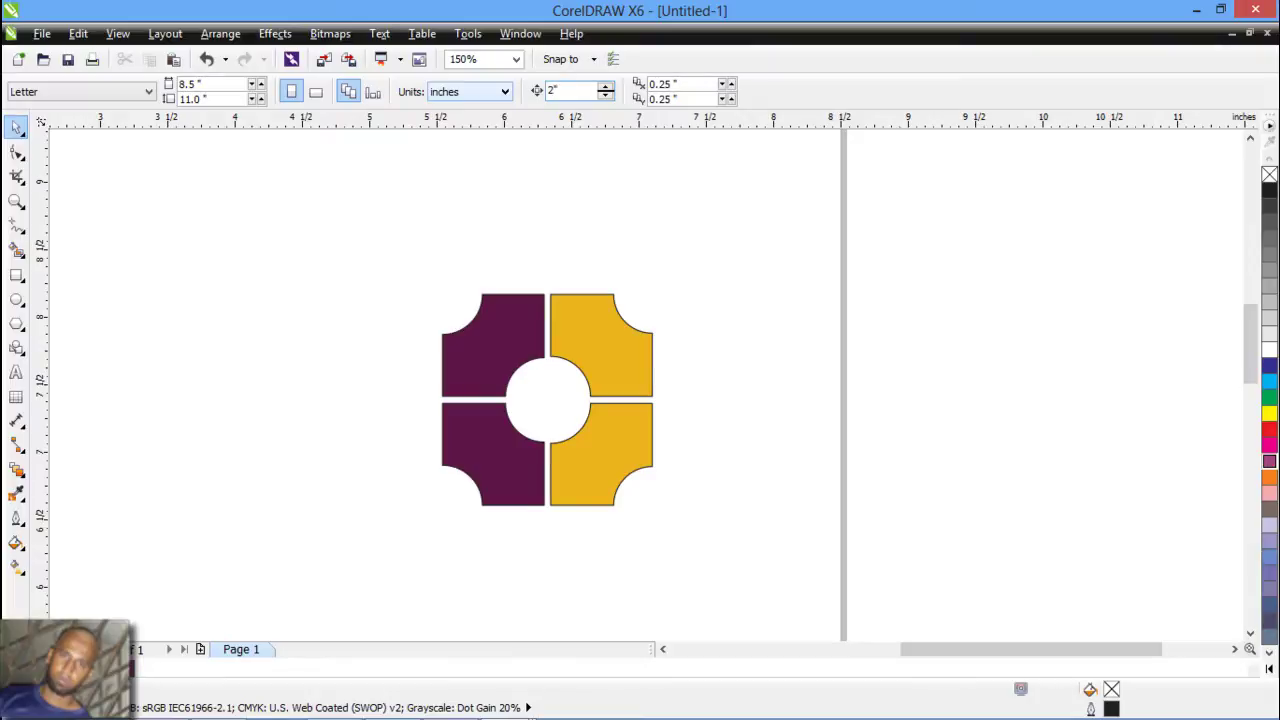
Nudge the upper dark purple piece of the four-part shape 6 inches left in 2-inch steps.
click(509, 313)
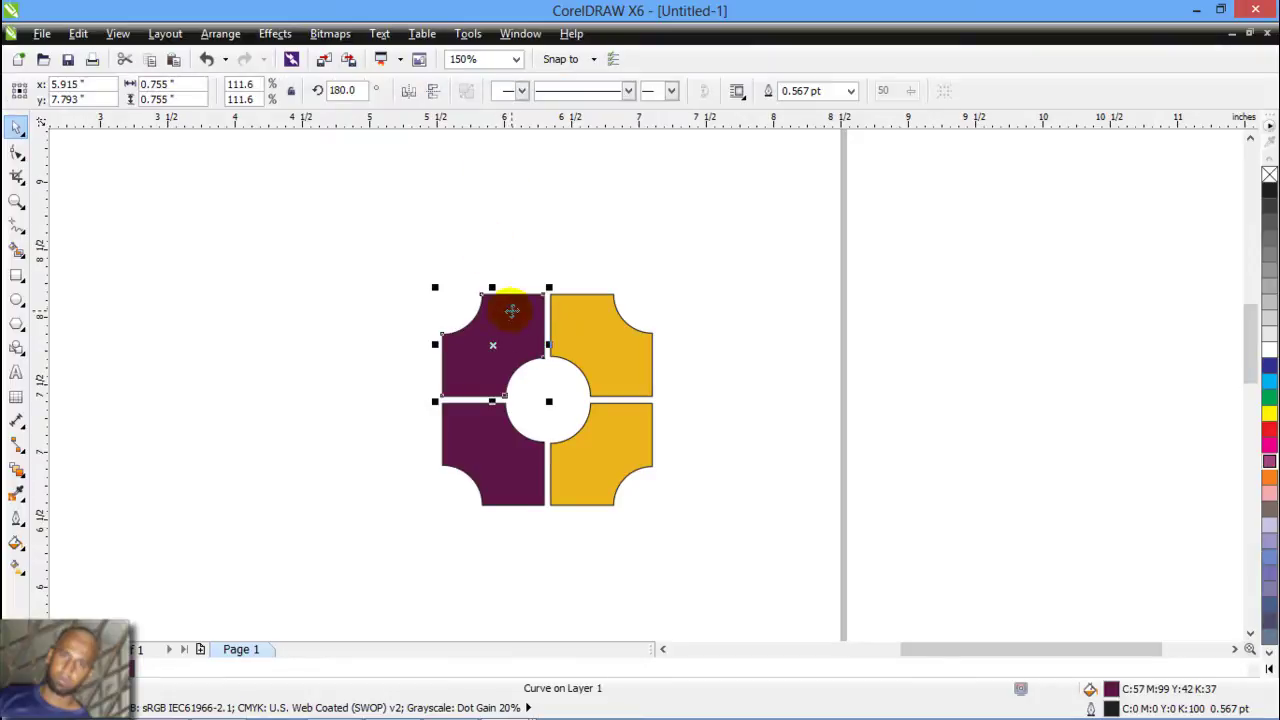
key(Left)
key(Left)
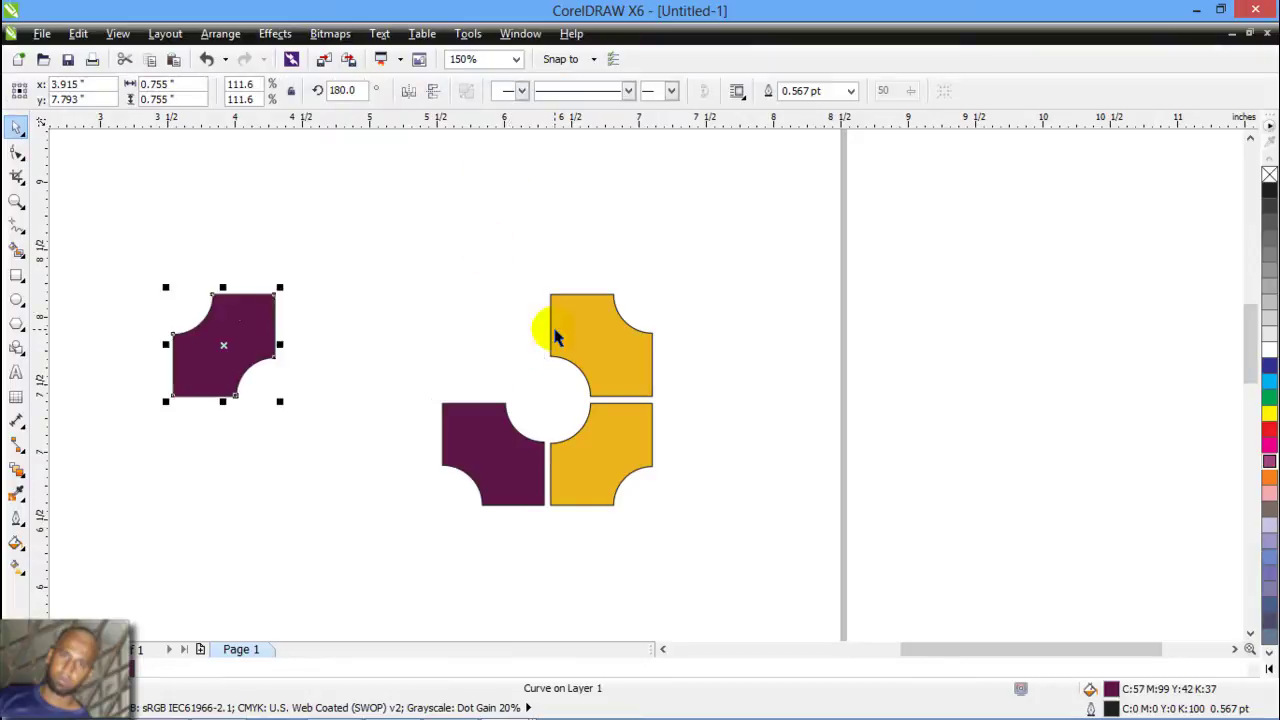
scroll(553, 333, down, 4)
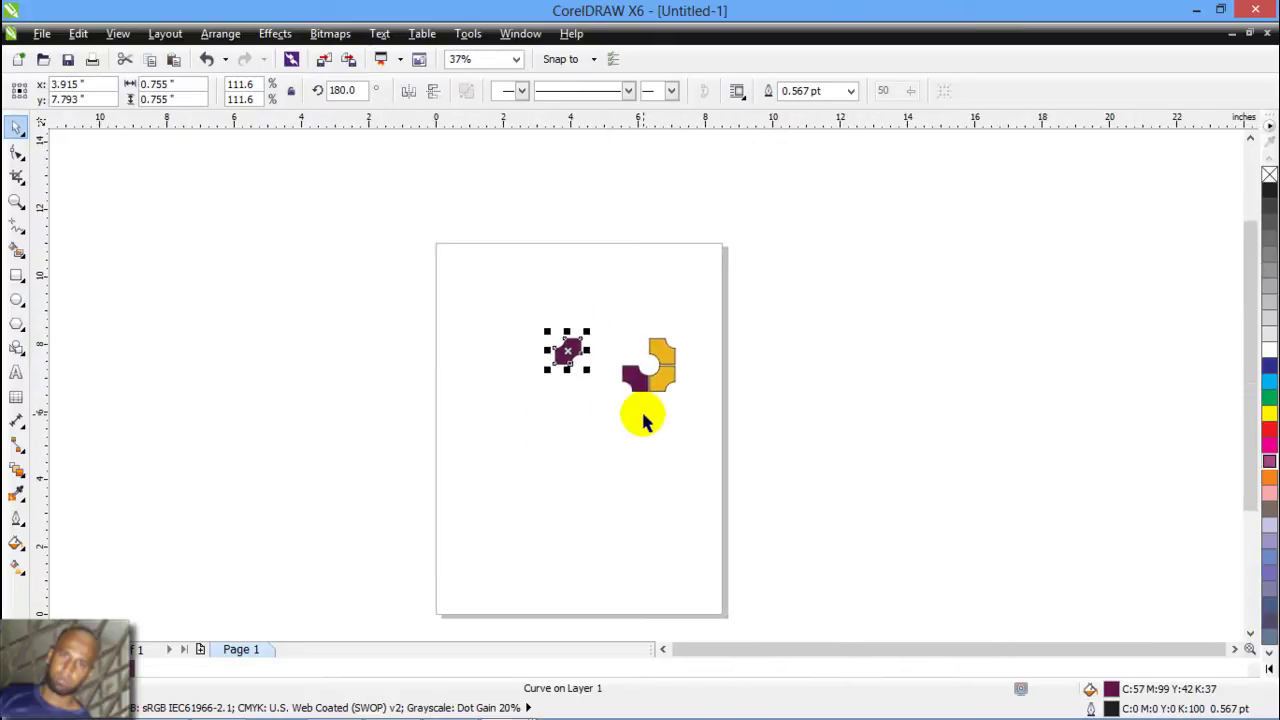
key(Left)
key(Left)
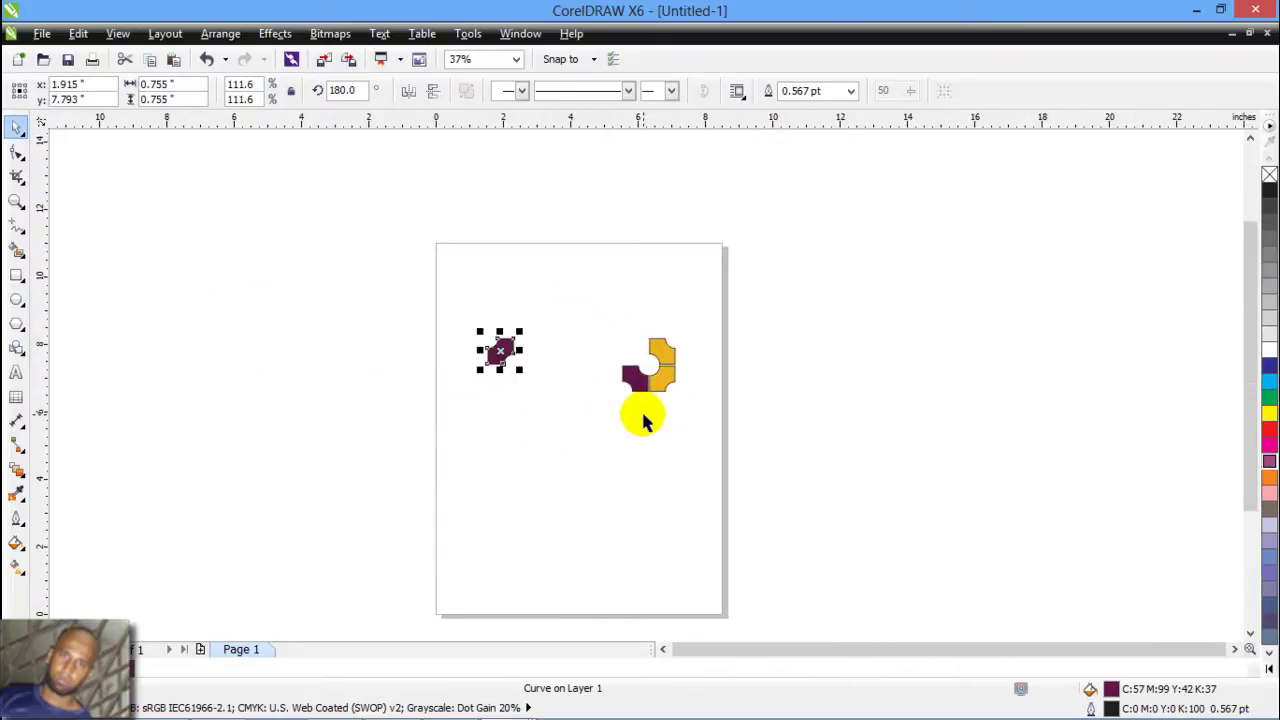
key(Left)
key(Left)
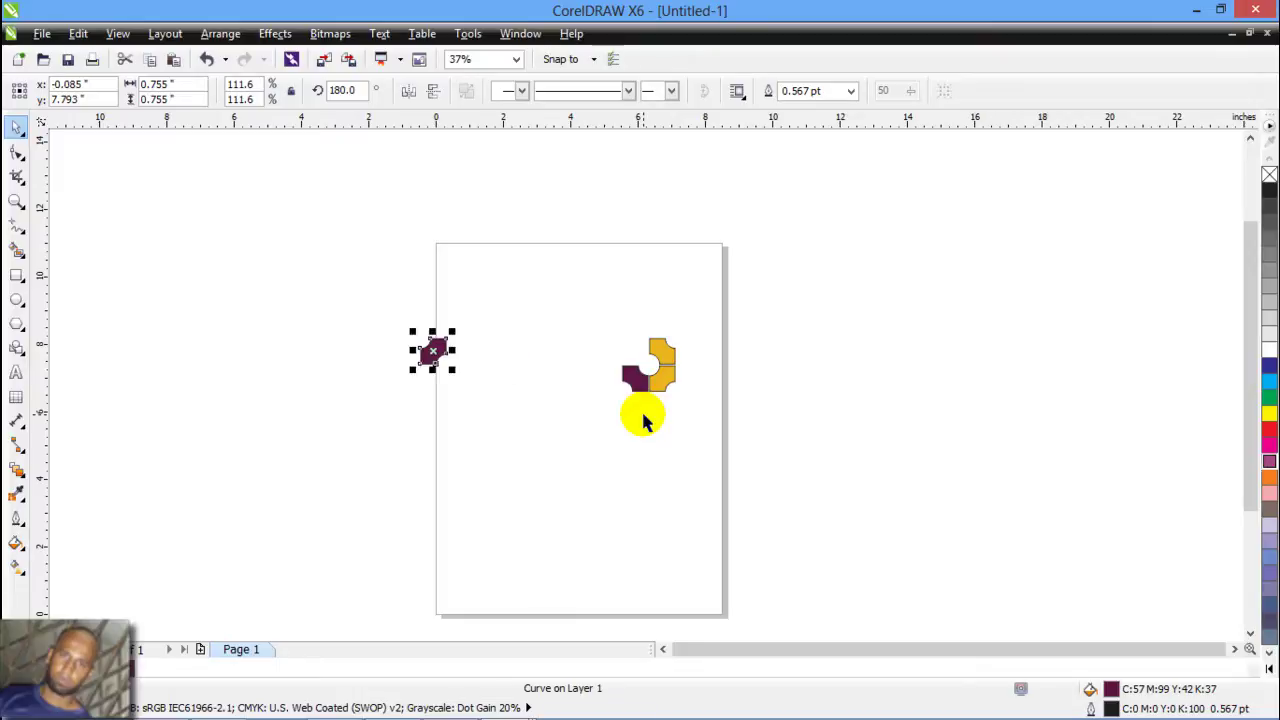
Nudge the dark purple piece 6 inches right, back into the four-part shape.
key(Right)
key(Right)
key(Right)
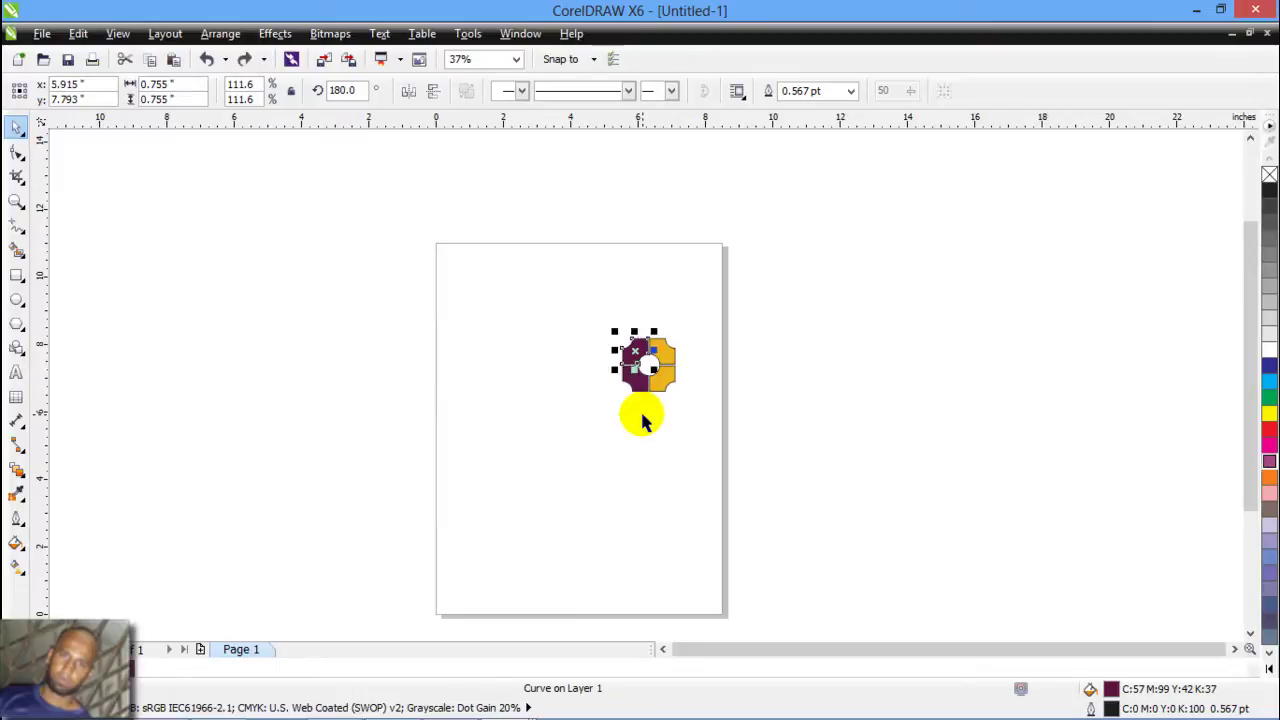
Super nudge the upper dark purple piece 8 inches left in two 4-inch steps, and undo both nudges.
drag(629, 514, 824, 540)
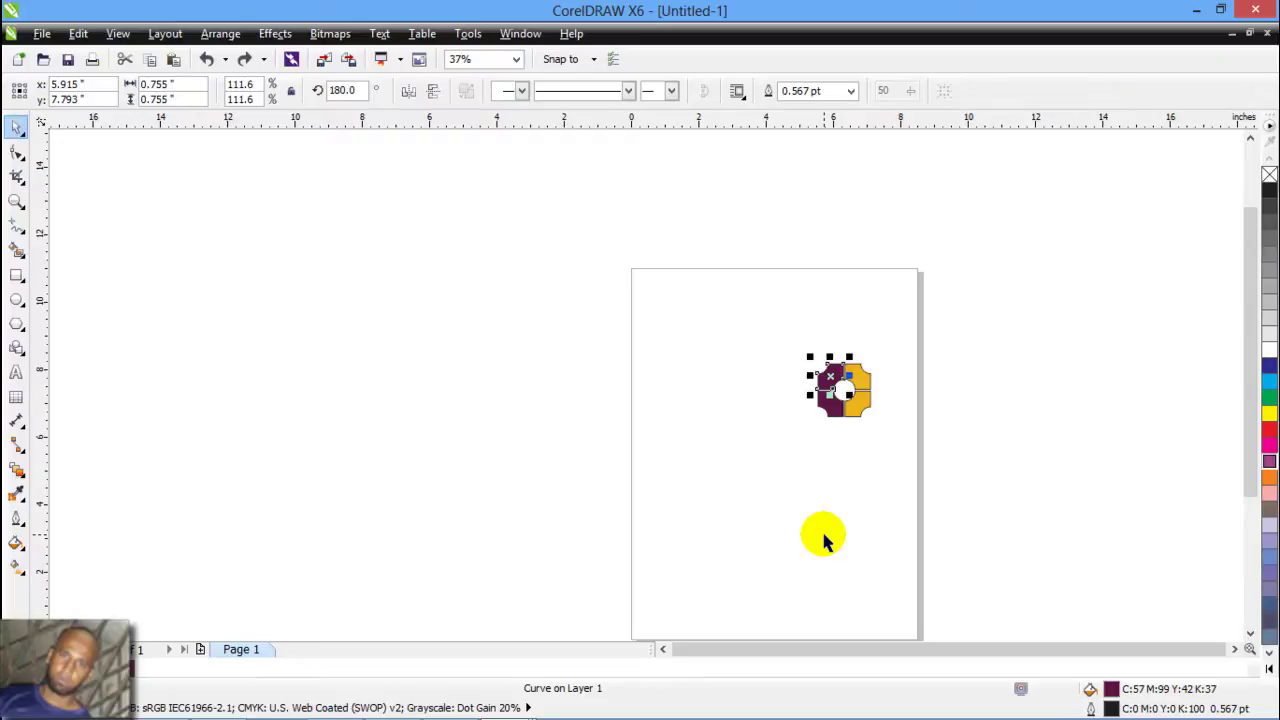
key(Left)
key(Left)
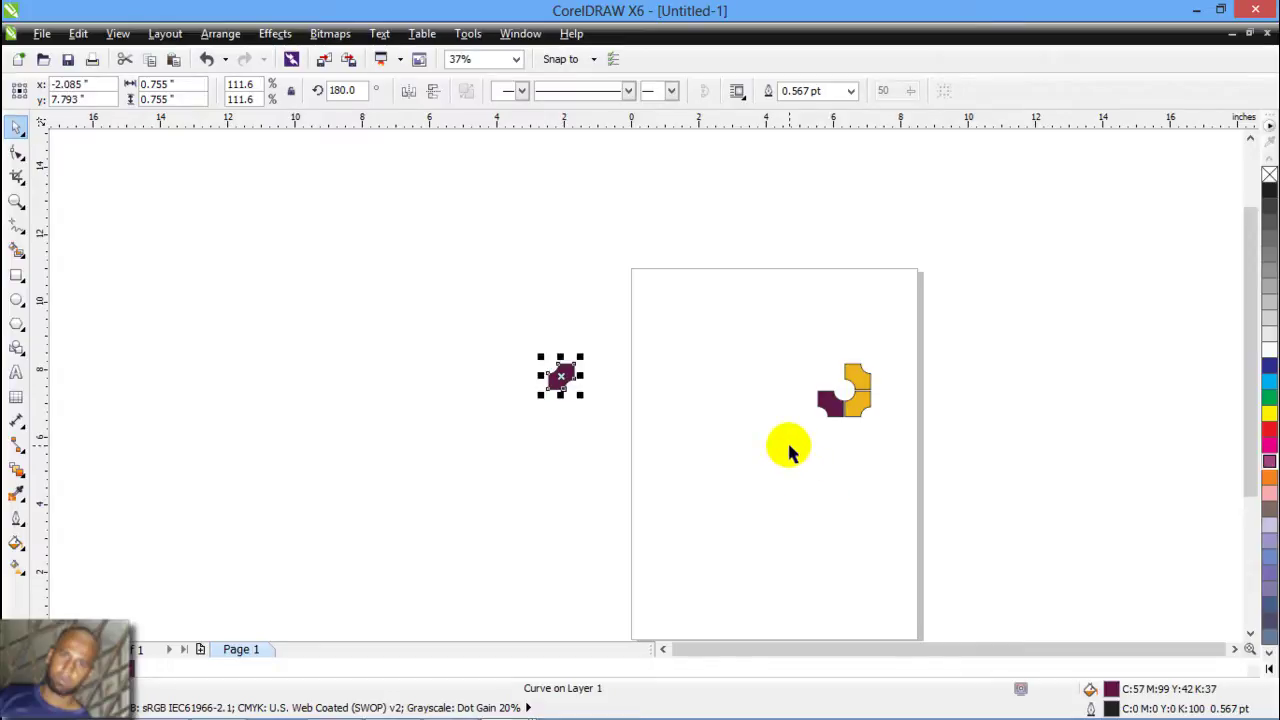
key(ctrl+z)
key(ctrl+z)
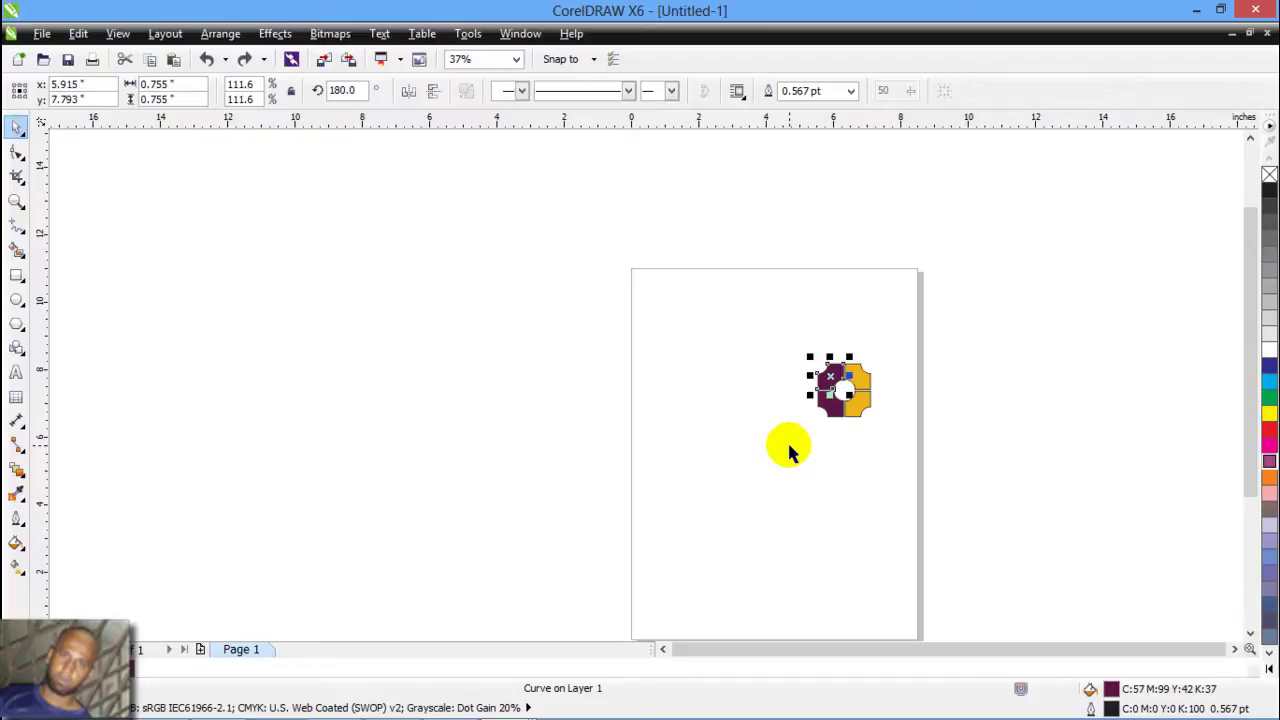
Micro nudge the upper dark purple piece 2 inches left and 2 inches up in 1-inch steps, return it the same way, and deselect it.
key(Left)
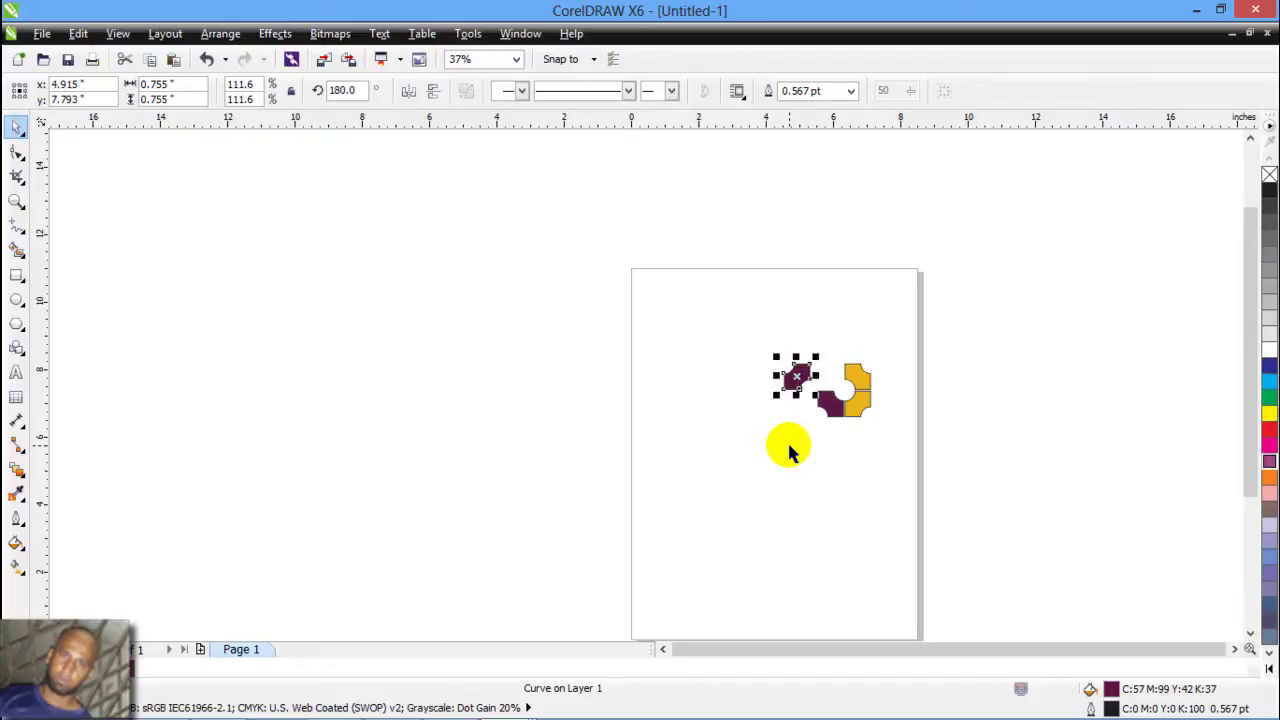
key(Left)
key(Up)
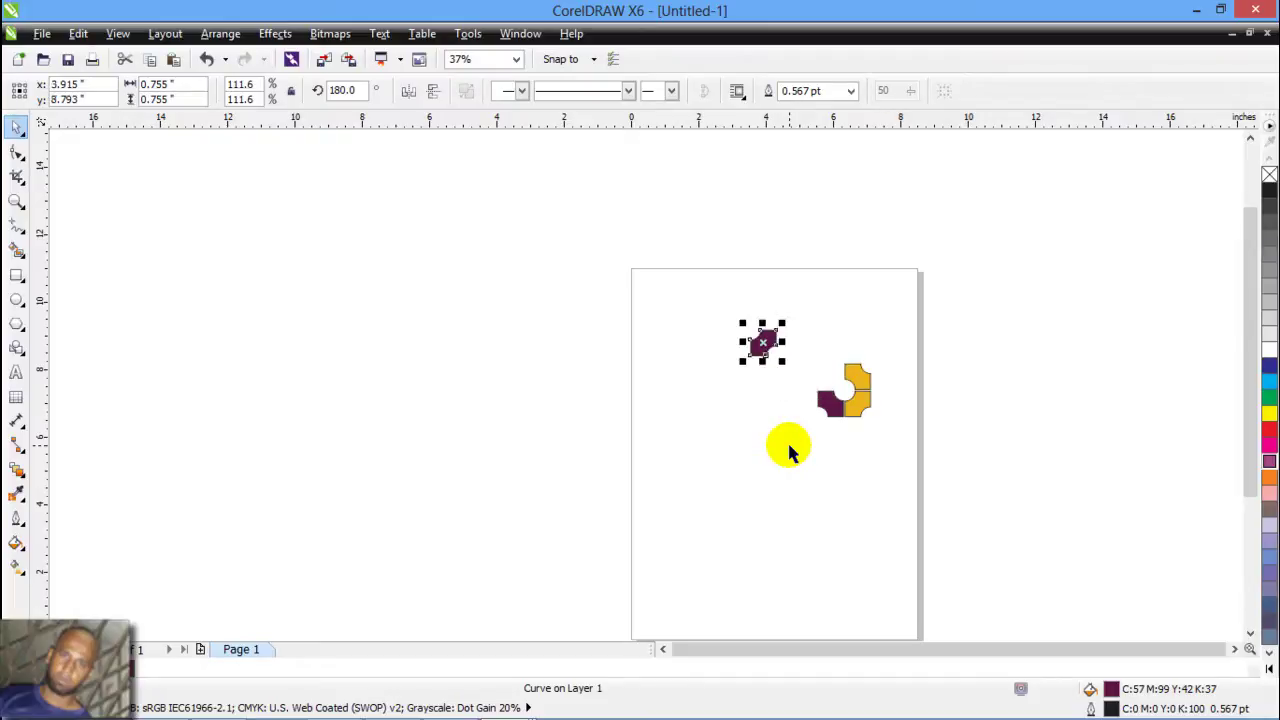
key(Up)
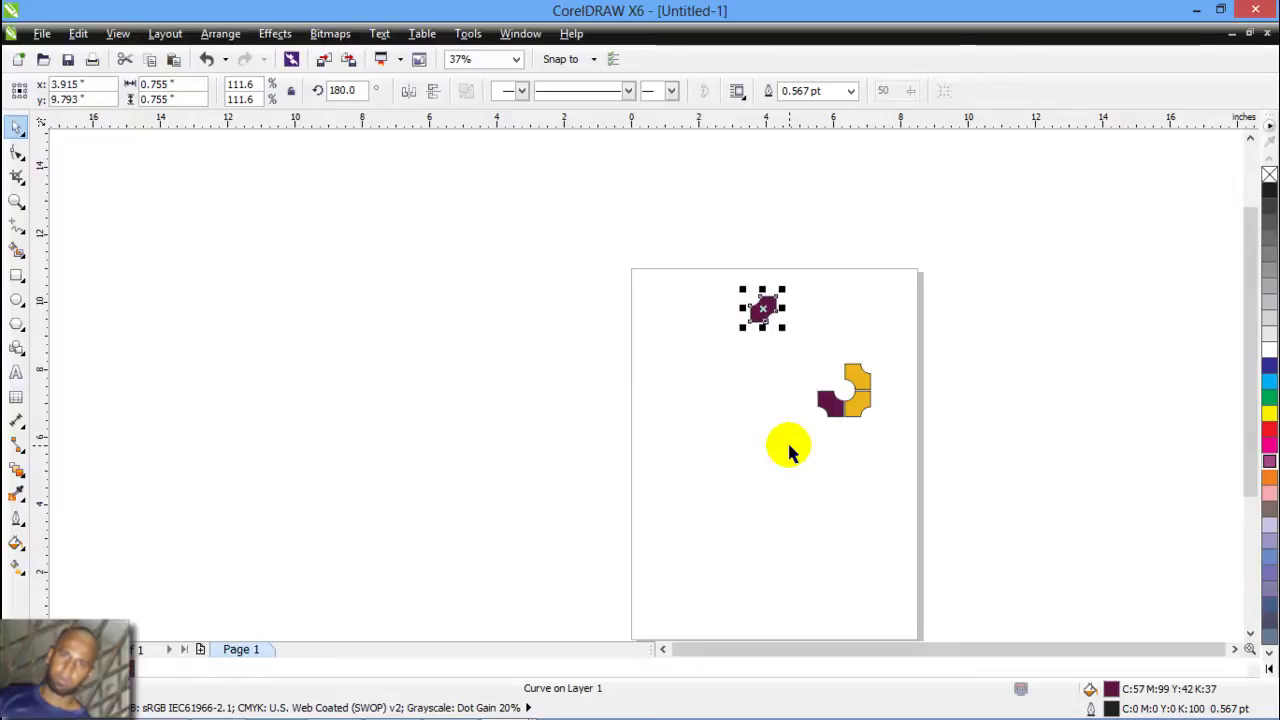
key(Down)
key(Down)
key(Right)
key(Right)
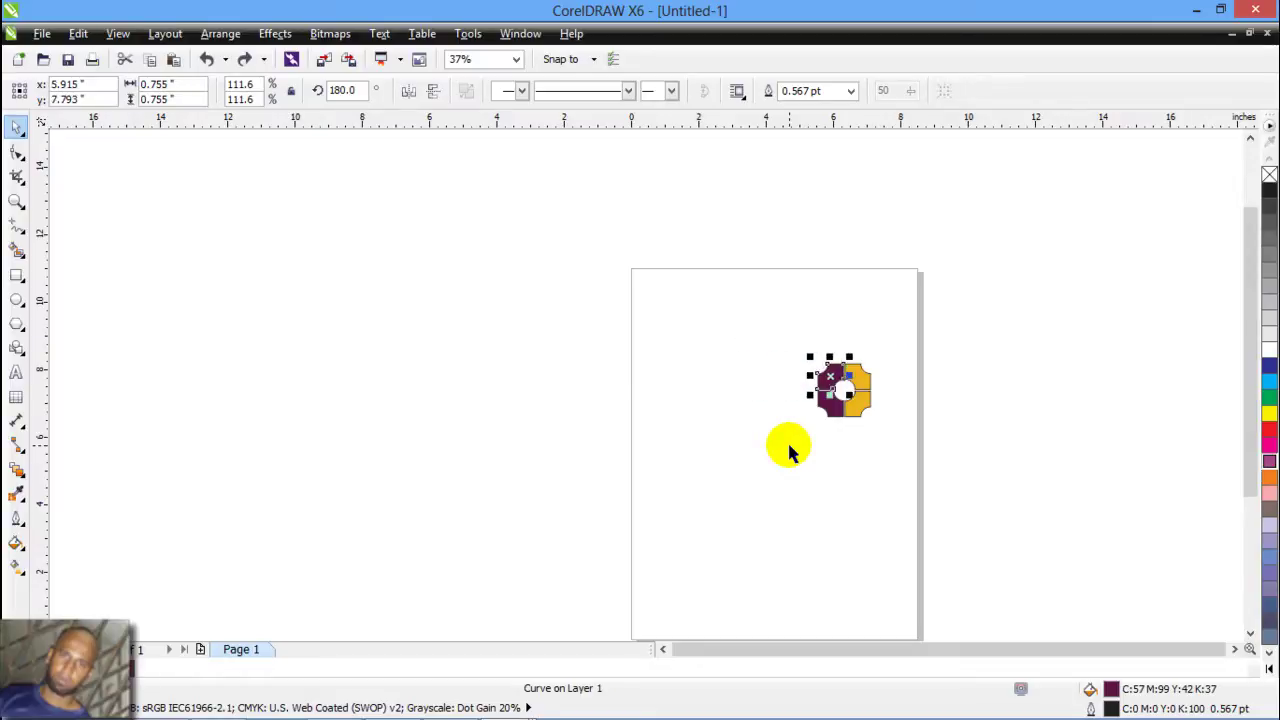
click(788, 450)
Open the ruler options, review the nudge, super nudge and micro nudge settings, and close the dialog without changing them.
scroll(689, 371, up, 4)
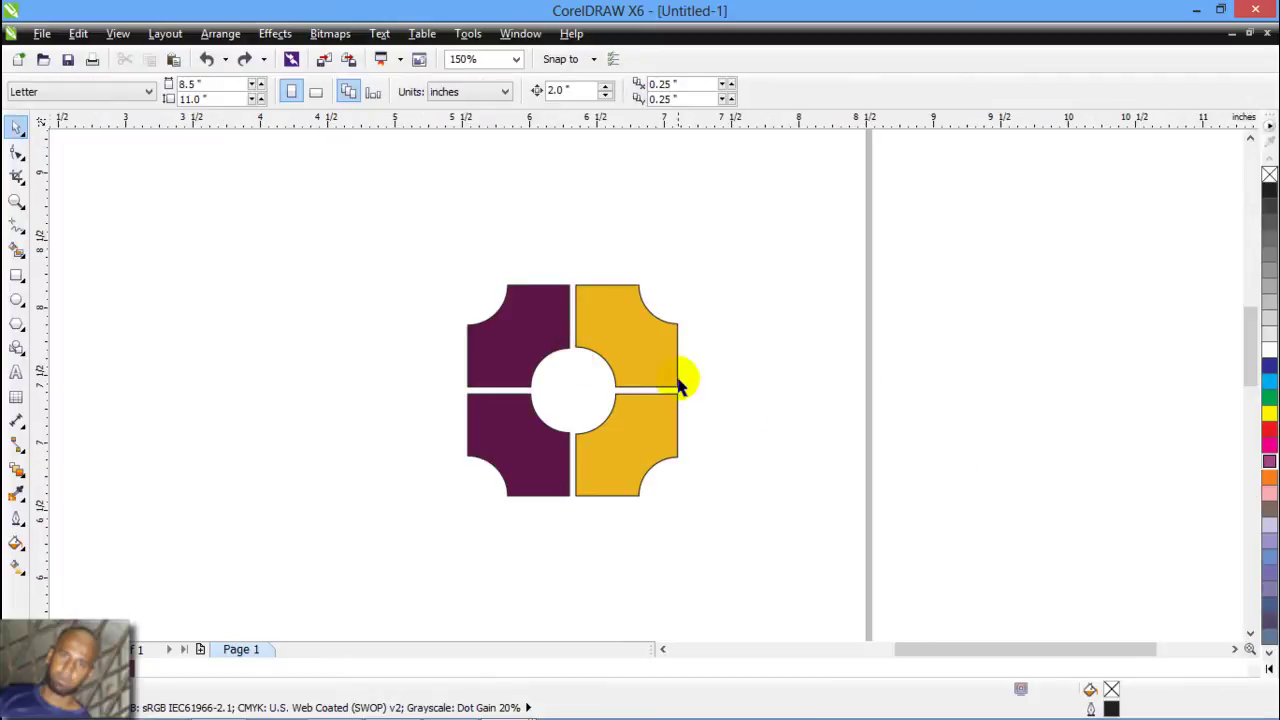
double_click(626, 124)
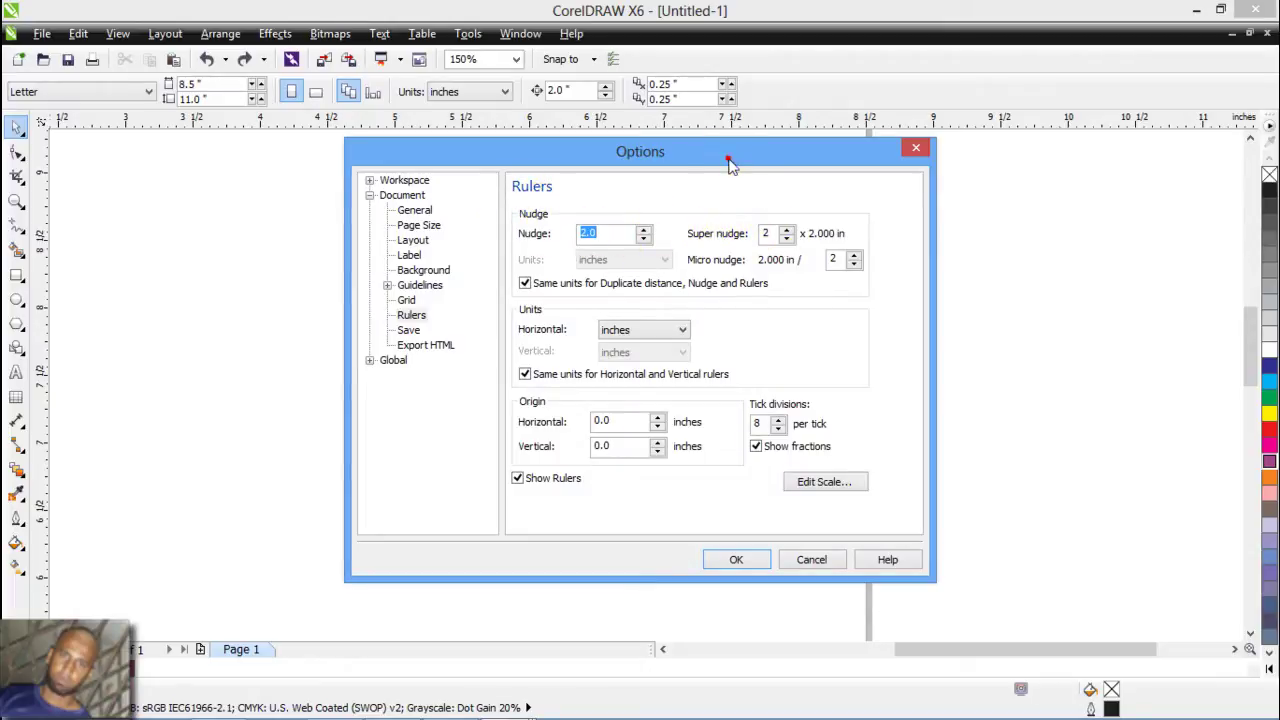
drag(729, 164, 703, 207)
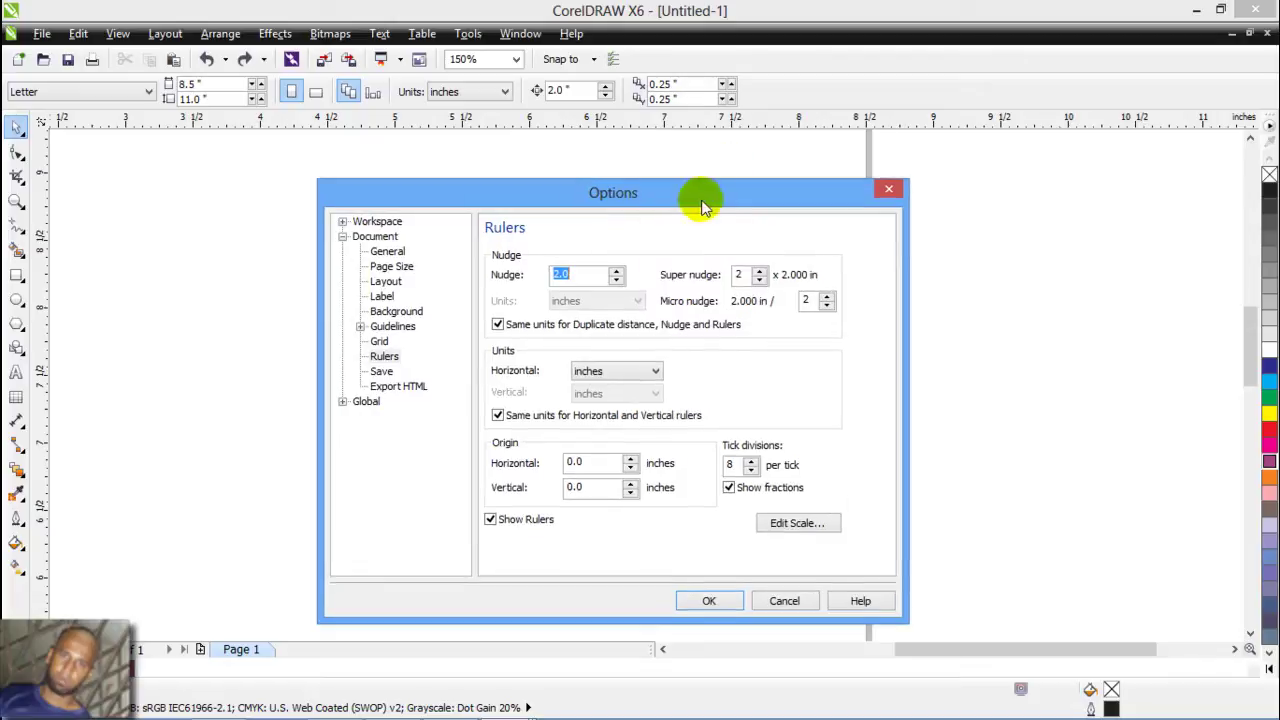
click(745, 274)
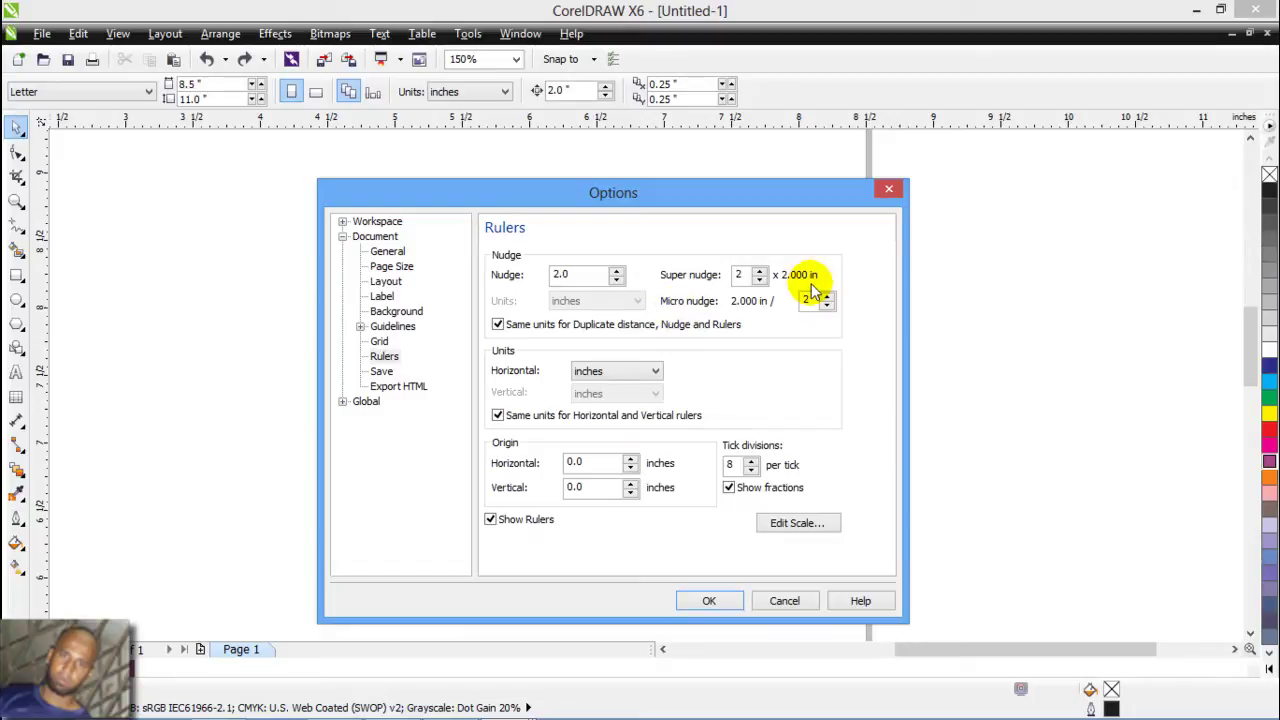
click(886, 191)
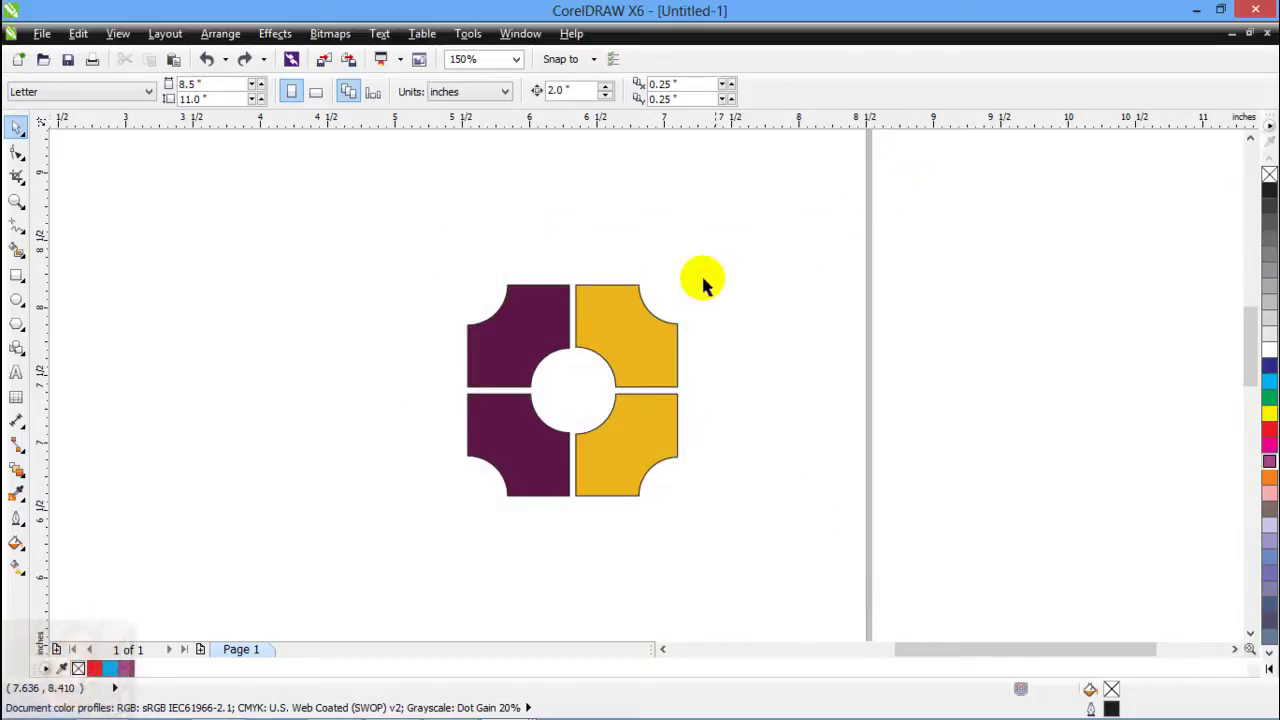
Select both yellow pieces together, move them straight right about 2.5 inches by their shared centre, and deselect them.
click(648, 400)
click(657, 345)
click(649, 408)
shift+click(657, 339)
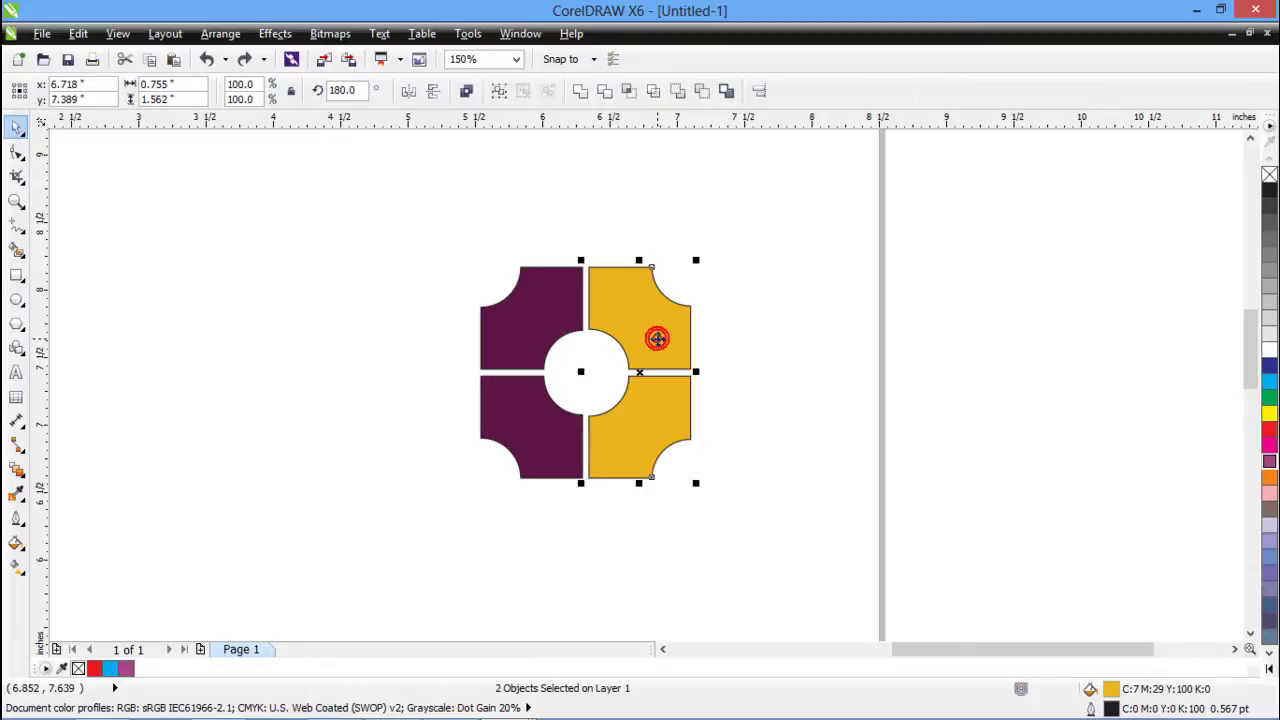
drag(641, 370, 974, 334)
click(720, 420)
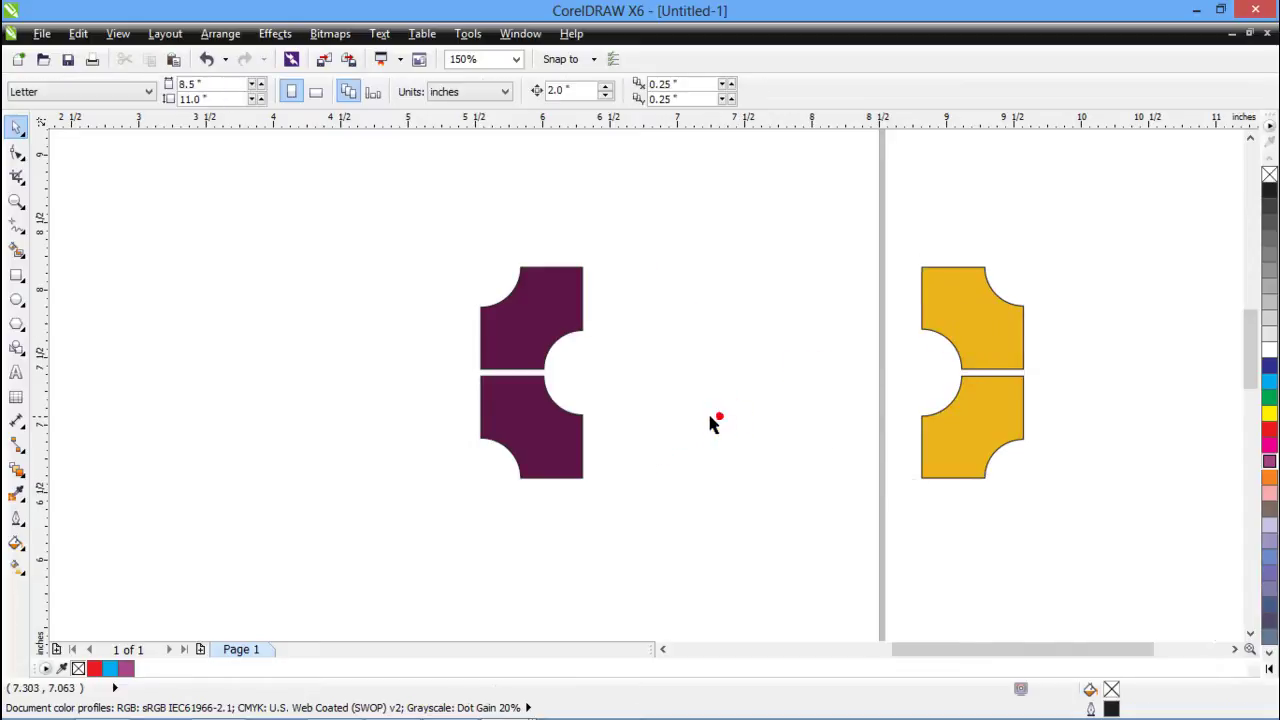
Marquee-select both yellow pieces, shift them slightly up and right by their centre, and undo the shift.
drag(720, 420, 466, 480)
drag(910, 266, 657, 580)
mouse_move(734, 449)
mouse_down()
mouse_move(701, 419)
mouse_move(583, 426)
mouse_move(547, 467)
mouse_move(509, 434)
mouse_move(489, 451)
mouse_move(569, 466)
mouse_move(738, 431)
mouse_up()
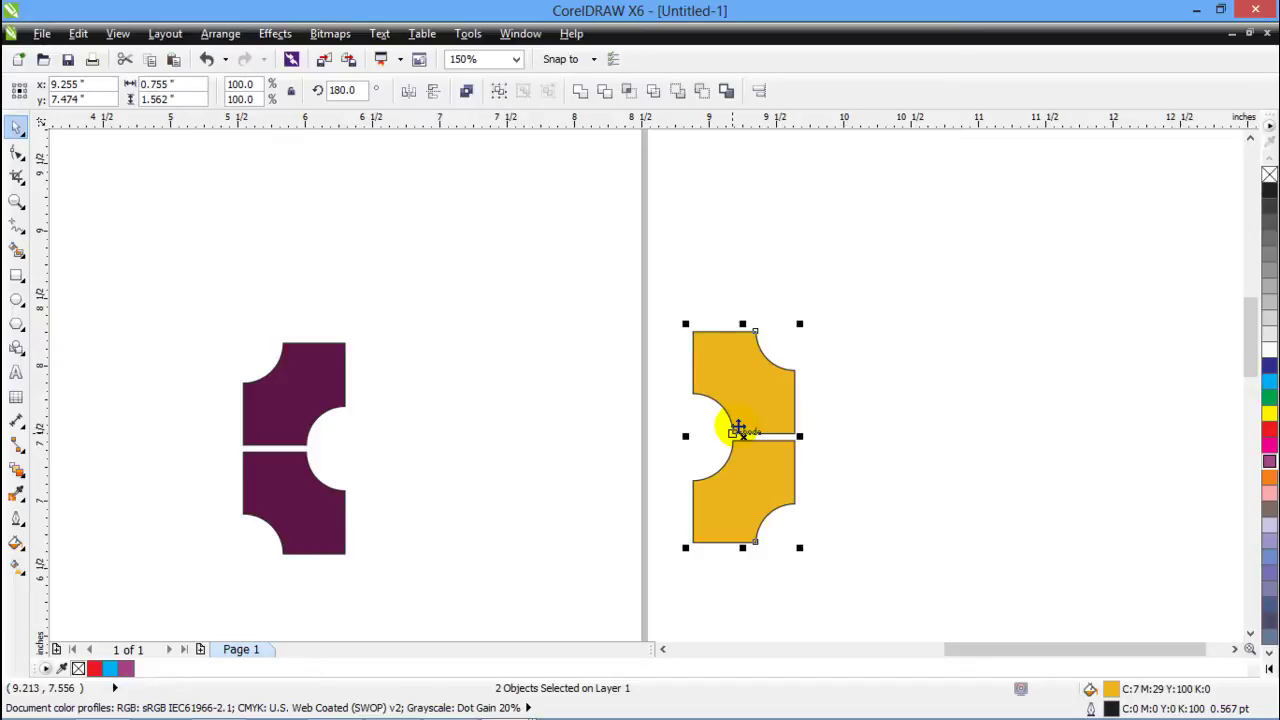
key(ctrl+z)
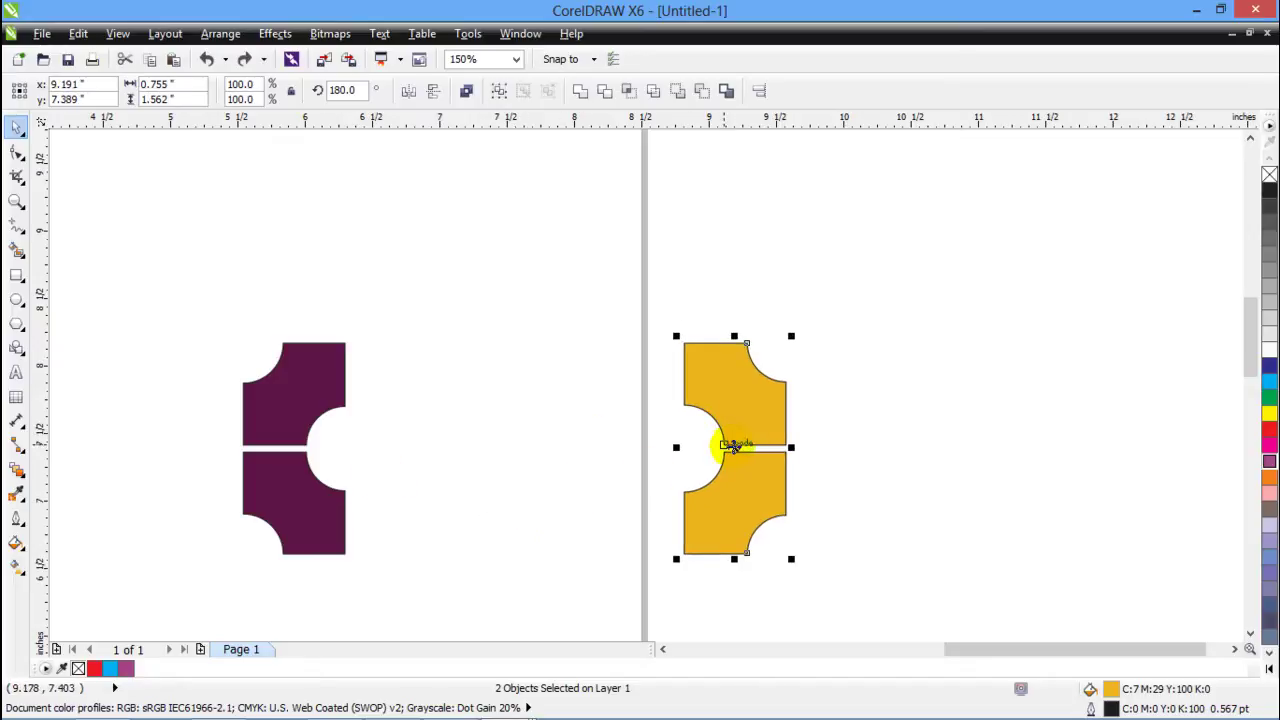
Move the two yellow pieces about 1.5 inches left onto the page, move them about 6 inches right beyond its edge, and deselect them.
drag(735, 448, 534, 486)
scroll(536, 486, down, 5)
scroll(538, 486, up, 2)
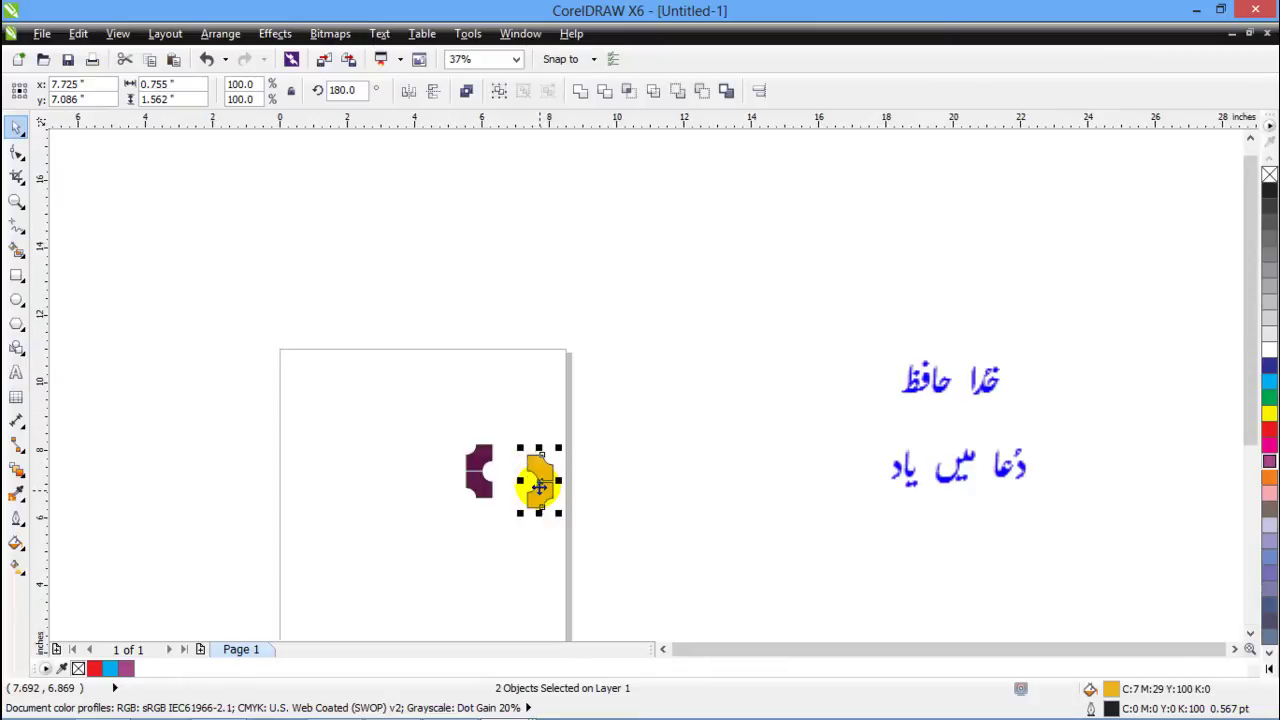
drag(540, 483, 737, 474)
click(683, 474)
scroll(690, 520, up, 2)
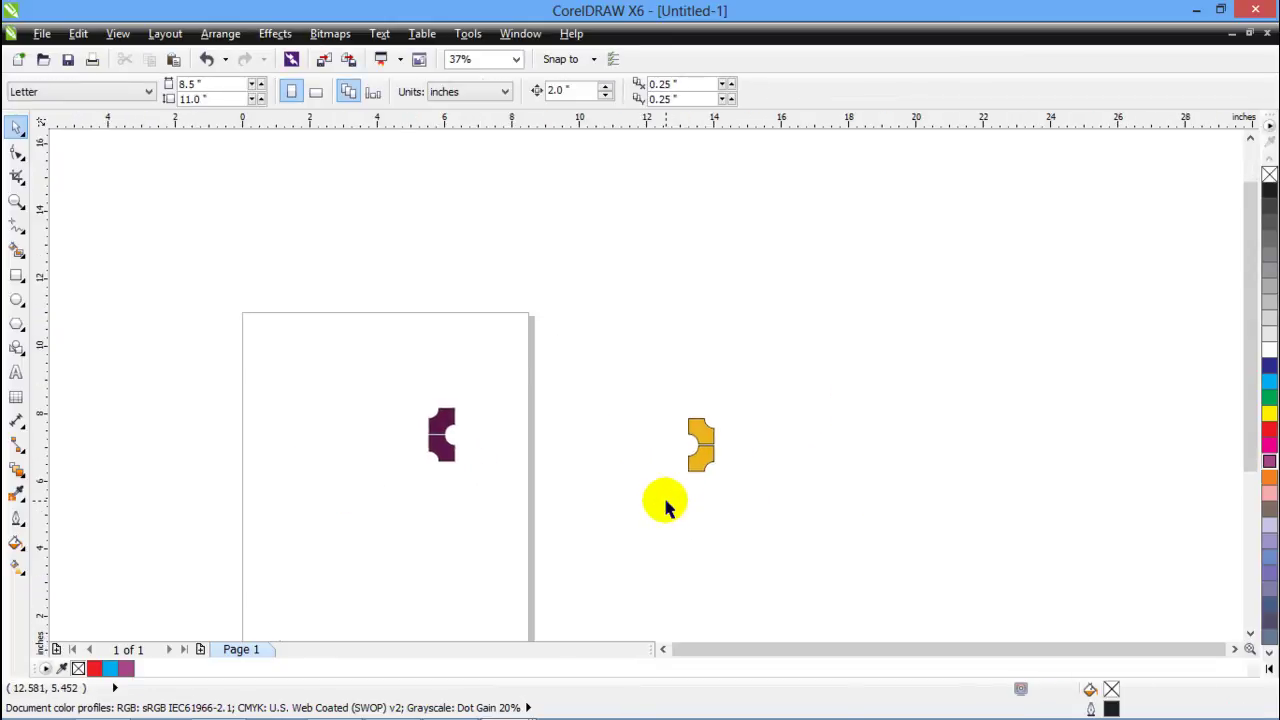